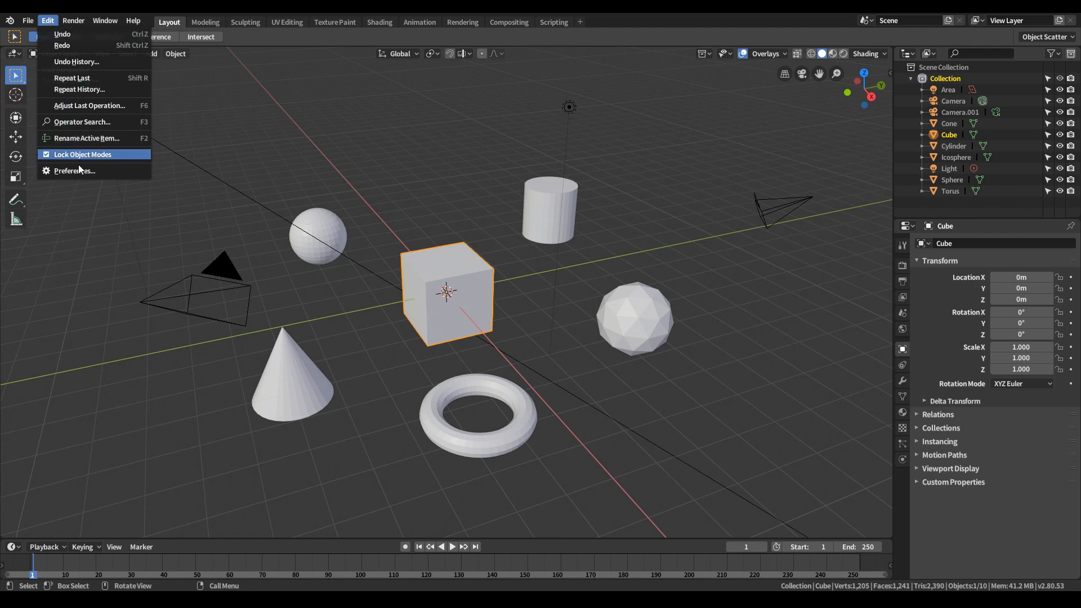
# - Set the 3D View theme's Outline Width to 5 in the preferences and close the preferences window
pyautogui.click(83, 171)
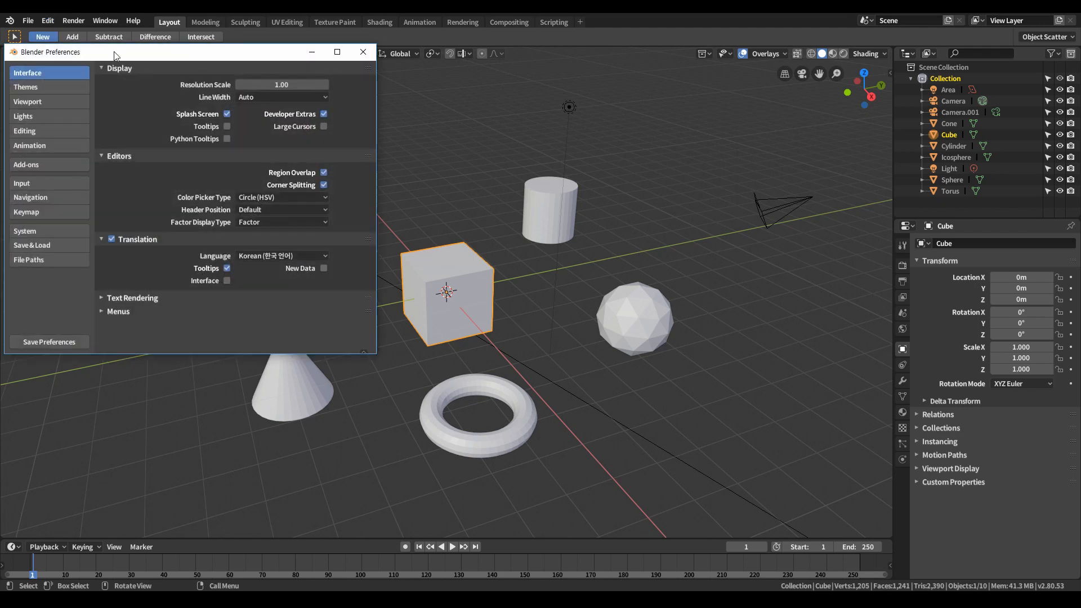
pyautogui.moveTo(115, 52); pyautogui.dragTo(132, 99)
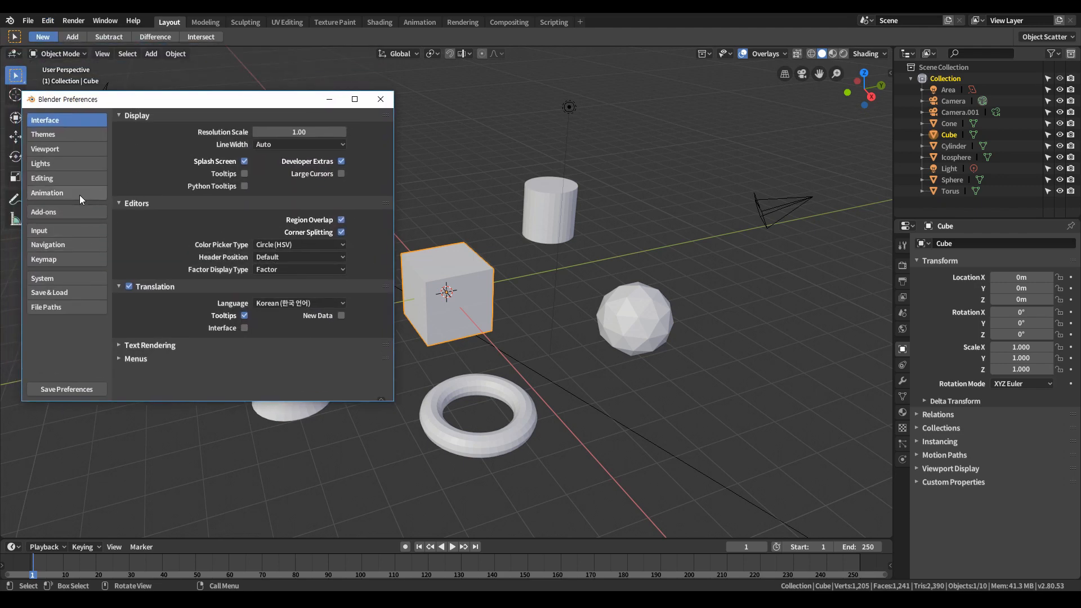
pyautogui.click(60, 135)
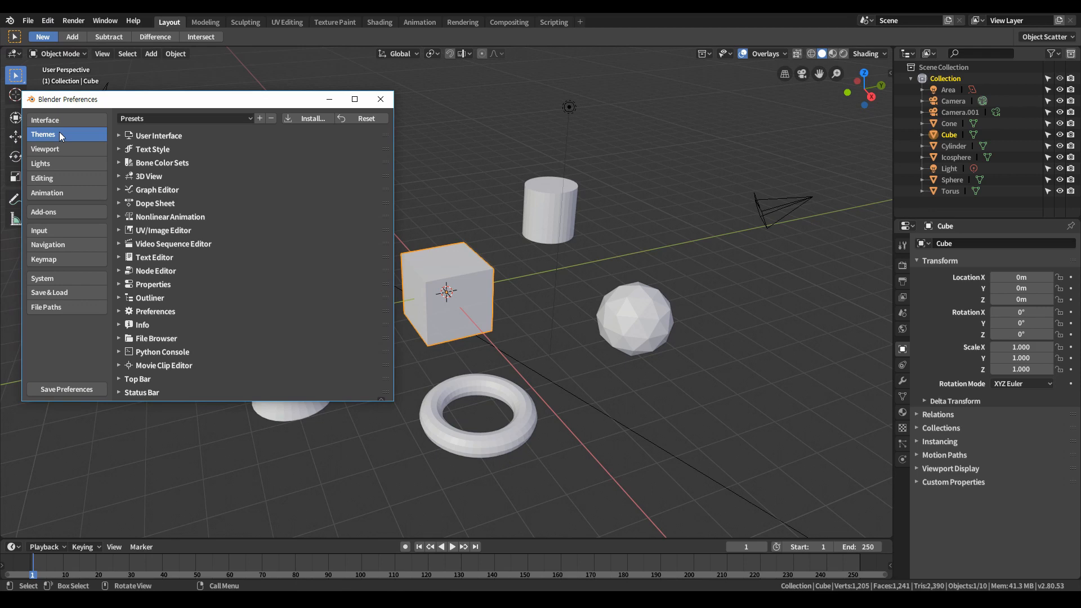
pyautogui.click(119, 176)
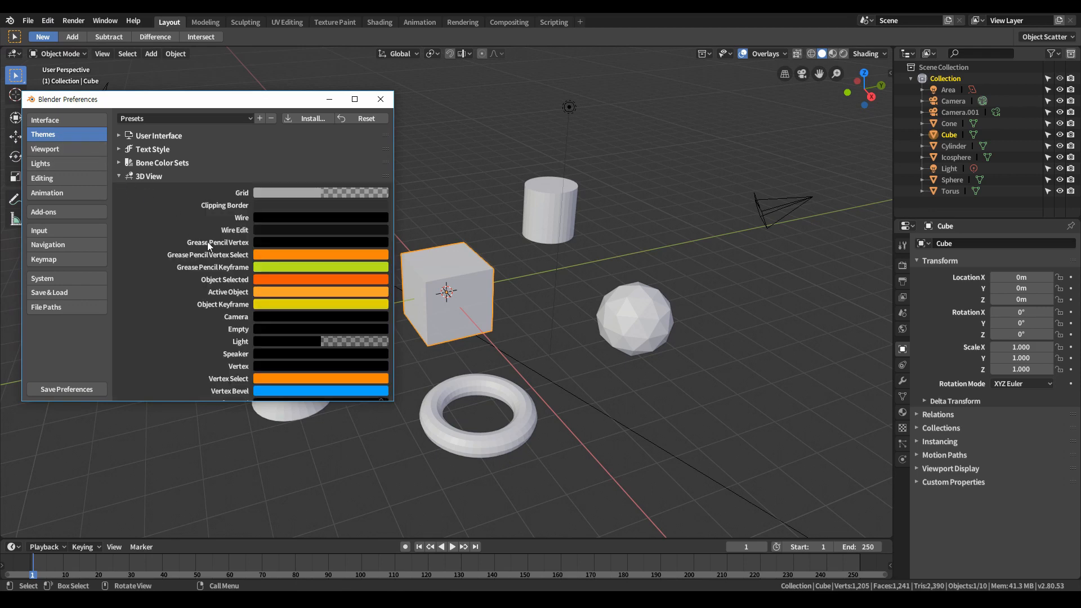
pyautogui.scroll(-20, 207, 242)
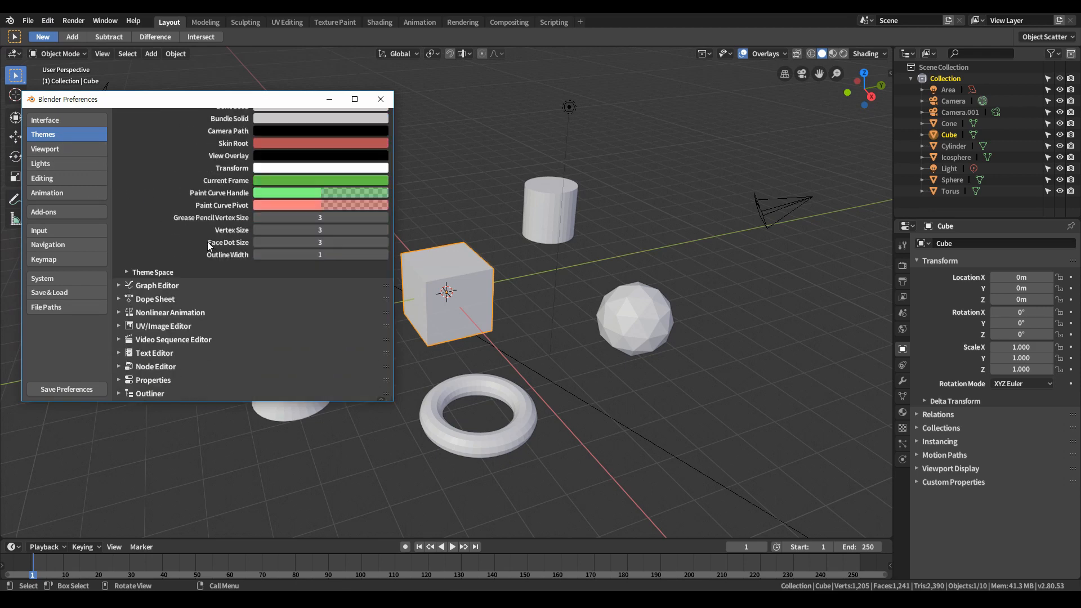
pyautogui.moveTo(286, 257); pyautogui.dragTo(308, 255)
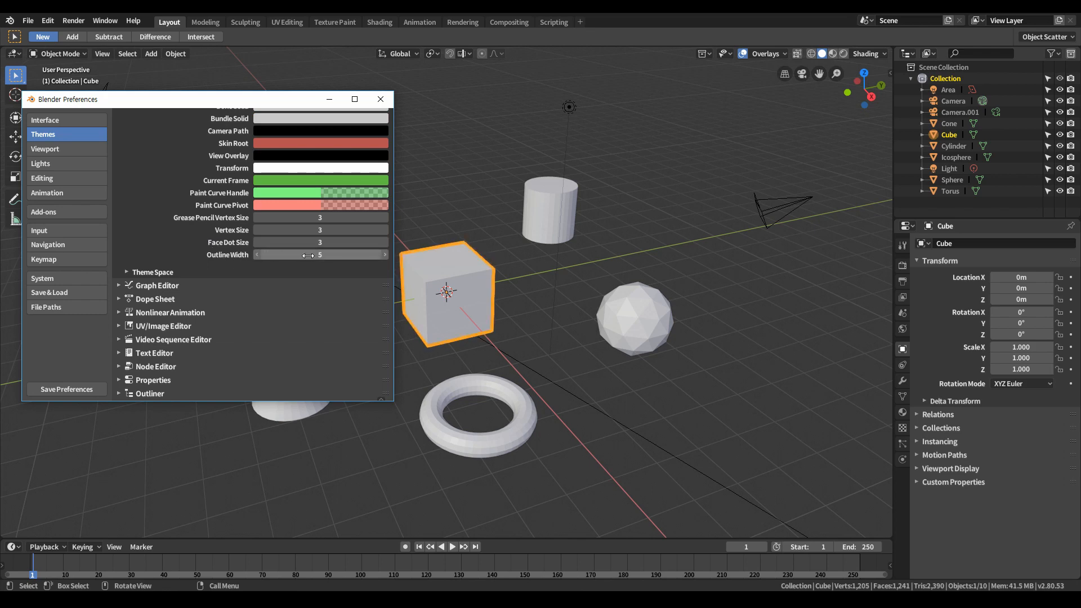
pyautogui.click(381, 99)
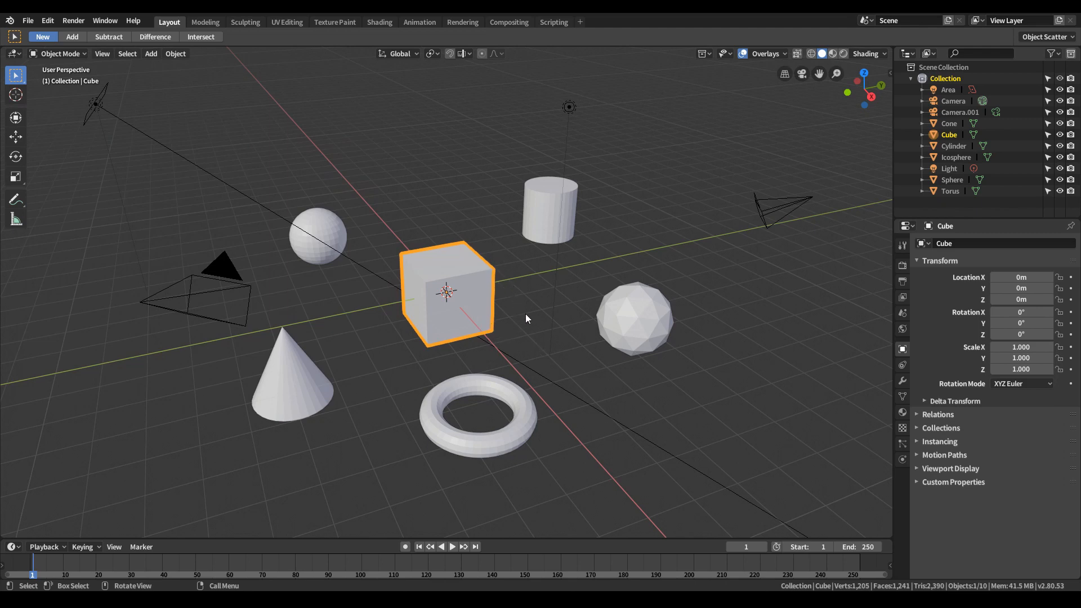
# - Select the cylinder, icosphere, torus, cone, camera, sphere and finally the cube, one at a time
pyautogui.click(535, 218)
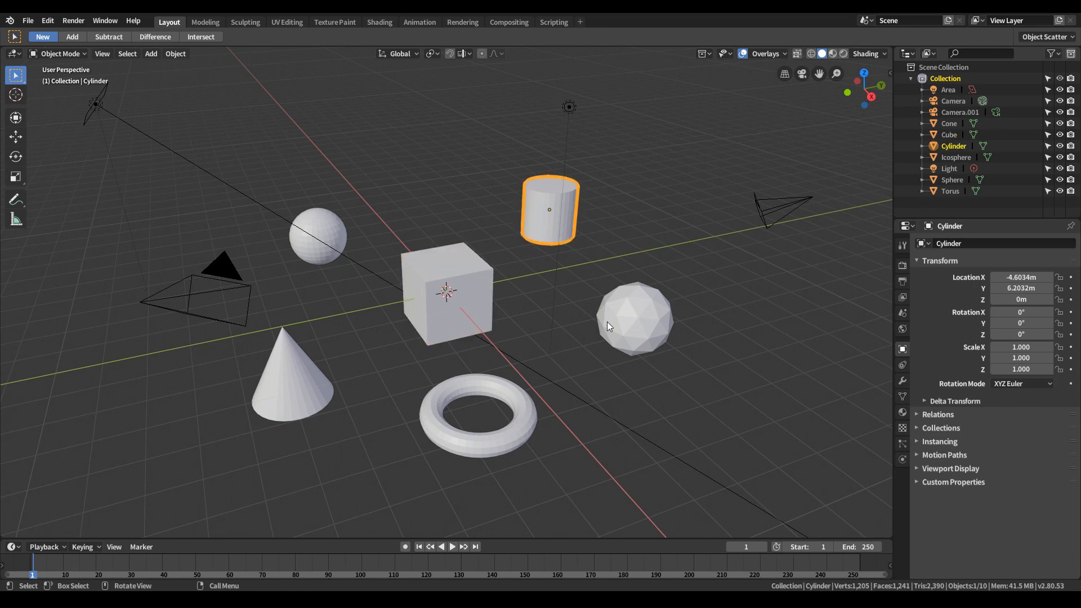
pyautogui.click(636, 320)
pyautogui.click(485, 390)
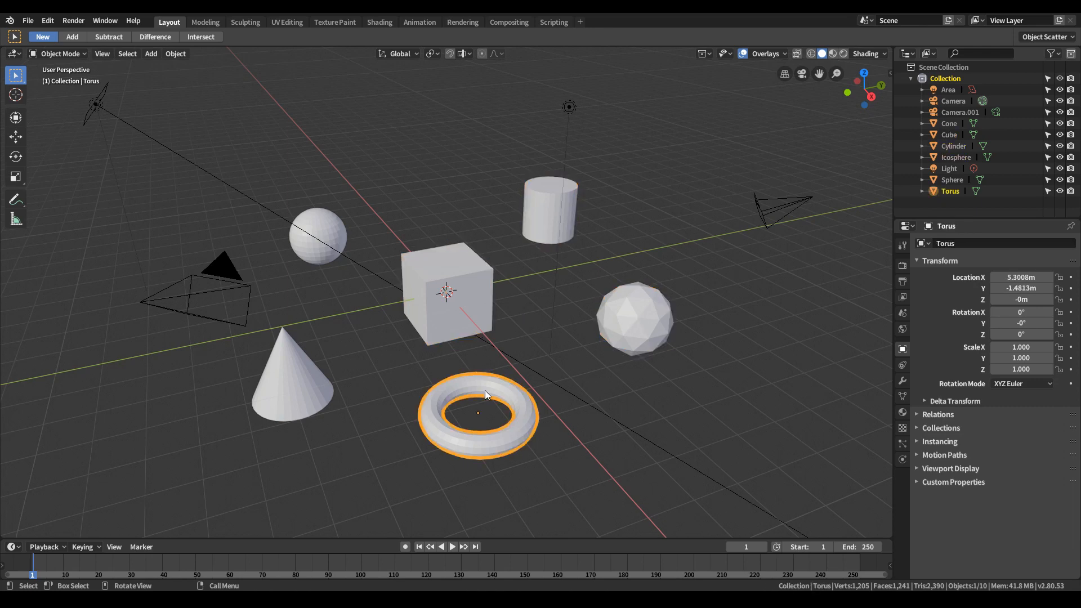
pyautogui.click(301, 367)
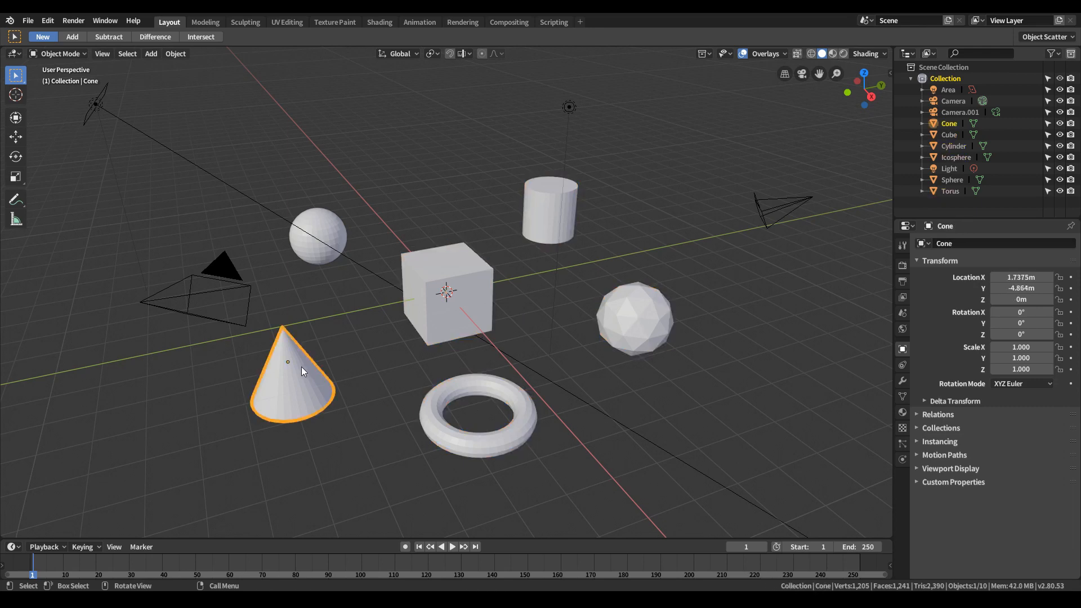
pyautogui.click(224, 274)
pyautogui.click(321, 227)
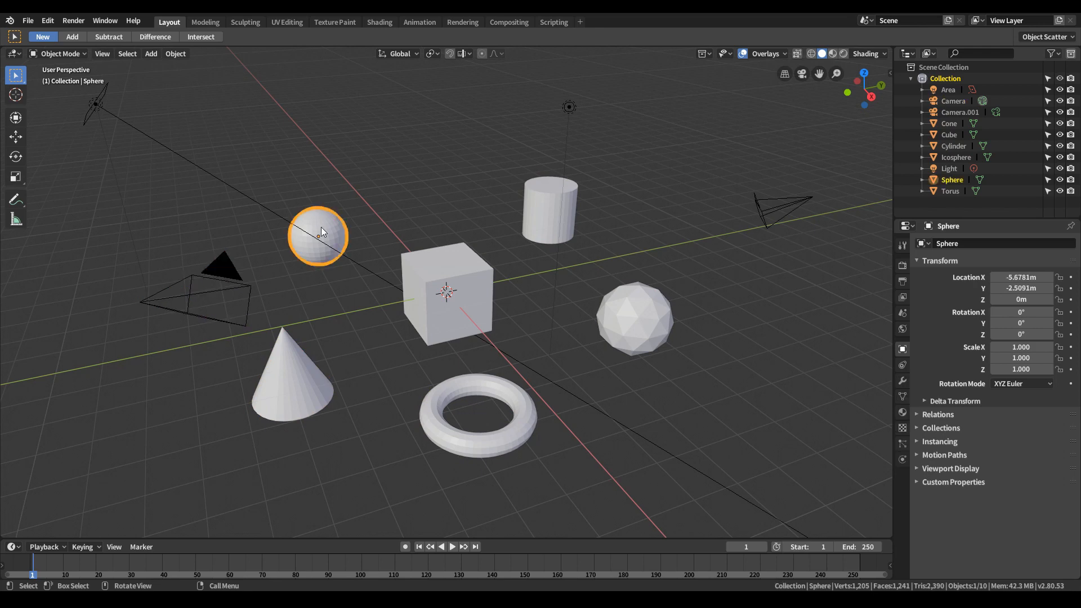
pyautogui.click(464, 270)
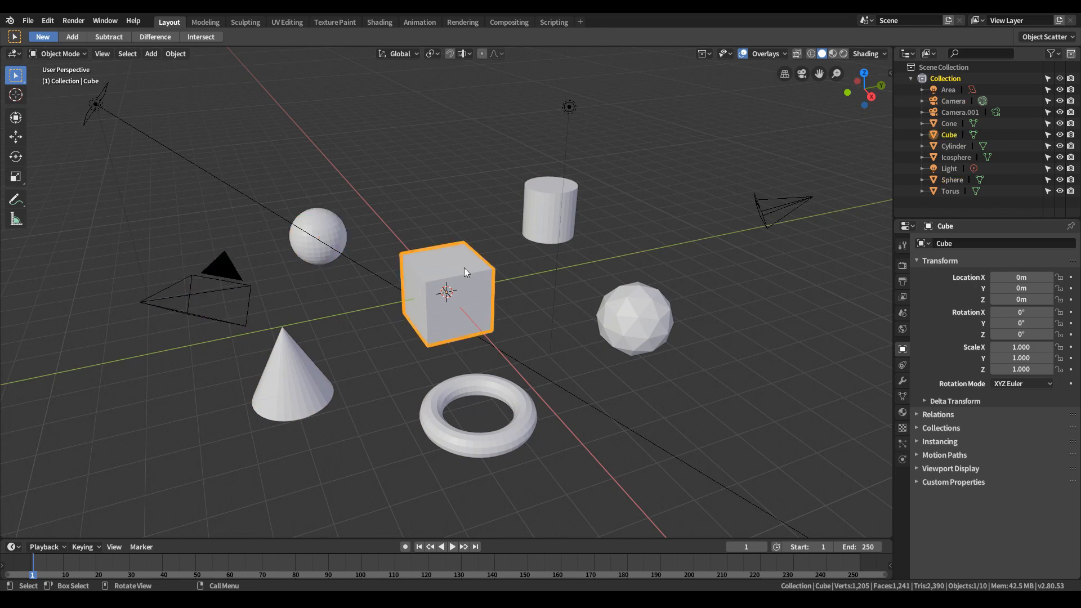
# - Add the cylinder, icosphere and torus to the cube selection, and make the icosphere and finally the cylinder the active object
pyautogui.keyDown('shift'); pyautogui.click(531, 211); pyautogui.keyUp('shift')
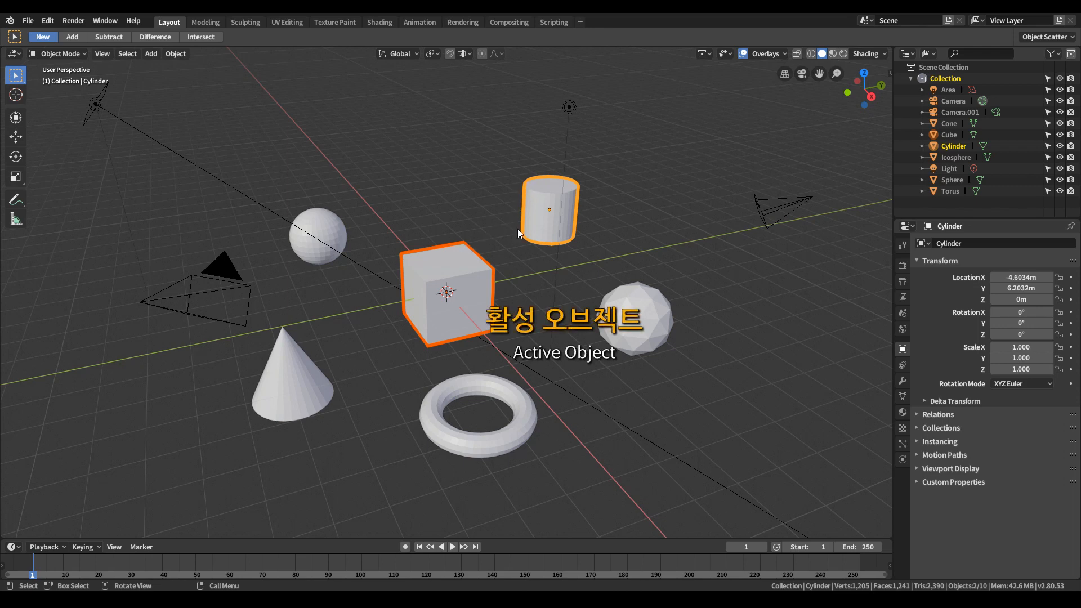
pyautogui.keyDown('shift'); pyautogui.click(648, 320); pyautogui.keyUp('shift')
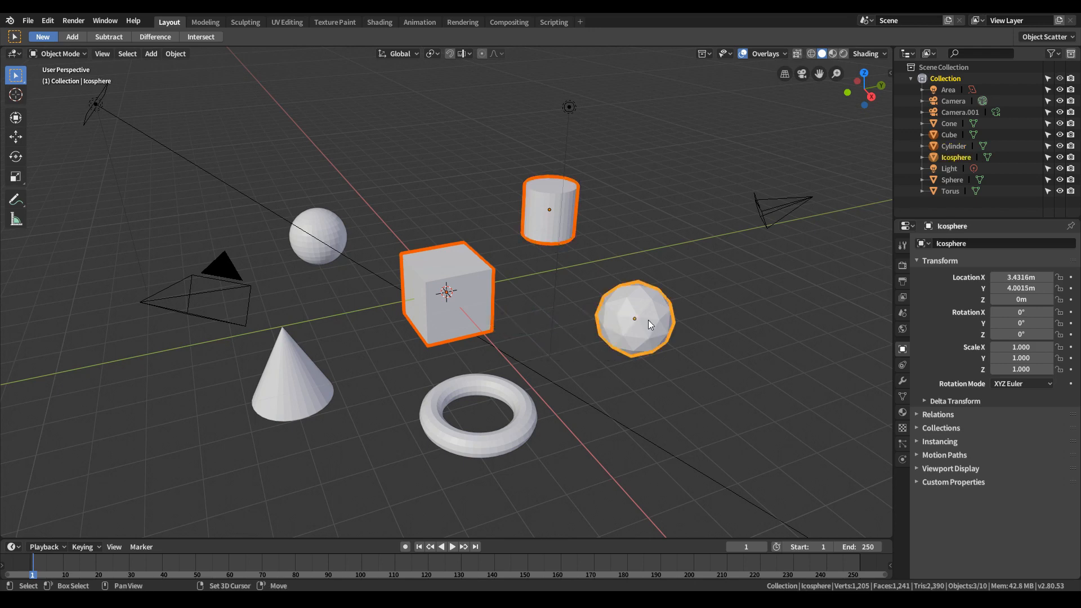
pyautogui.keyDown('shift'); pyautogui.click(468, 388); pyautogui.keyUp('shift')
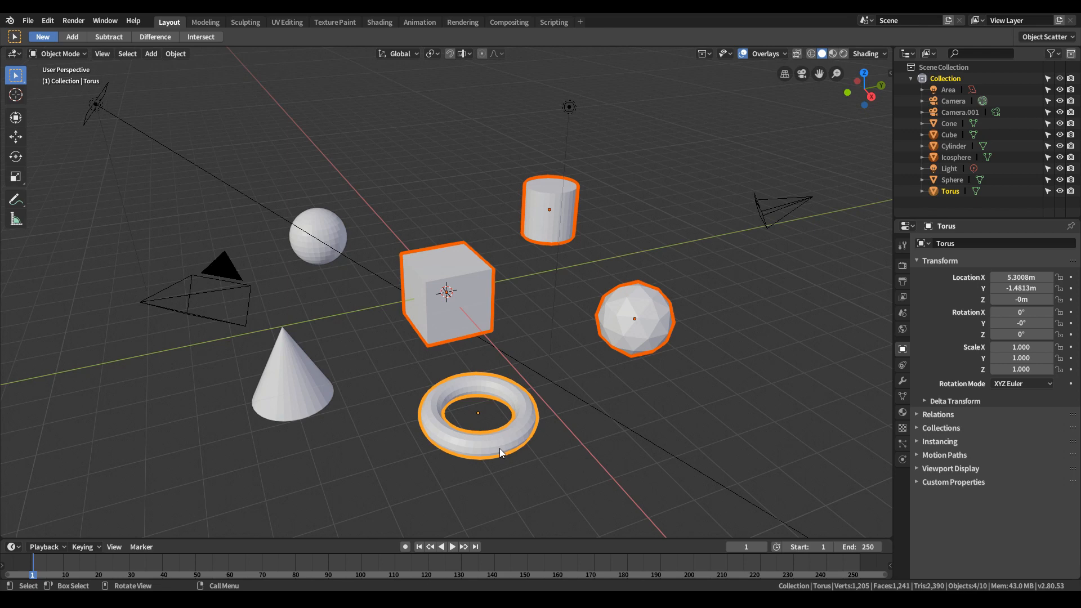
pyautogui.keyDown('shift'); pyautogui.click(631, 308); pyautogui.keyUp('shift')
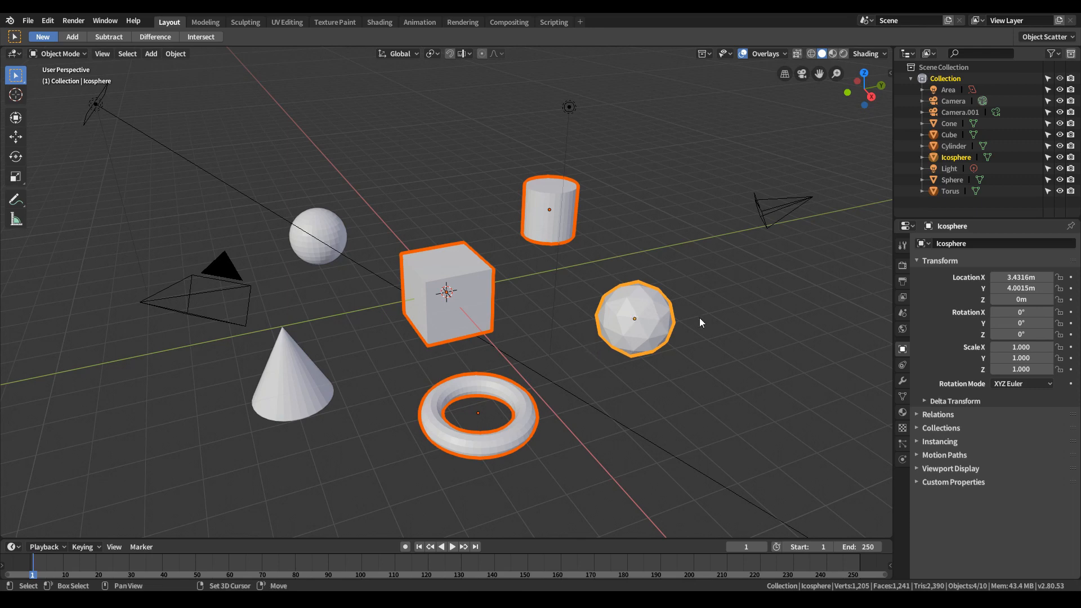
pyautogui.keyDown('shift'); pyautogui.click(569, 214); pyautogui.keyUp('shift')
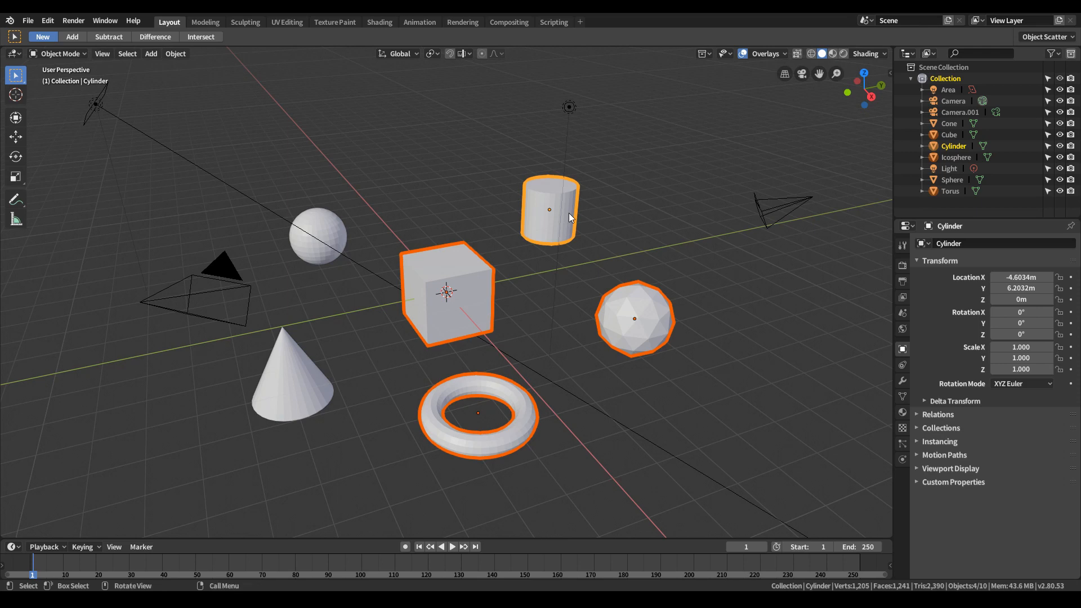
# - Cycle through the selection tool variants, switch to the Rotate tool and return to Select Box
pyautogui.click(22, 82)
pyautogui.press('w')
pyautogui.press('w')
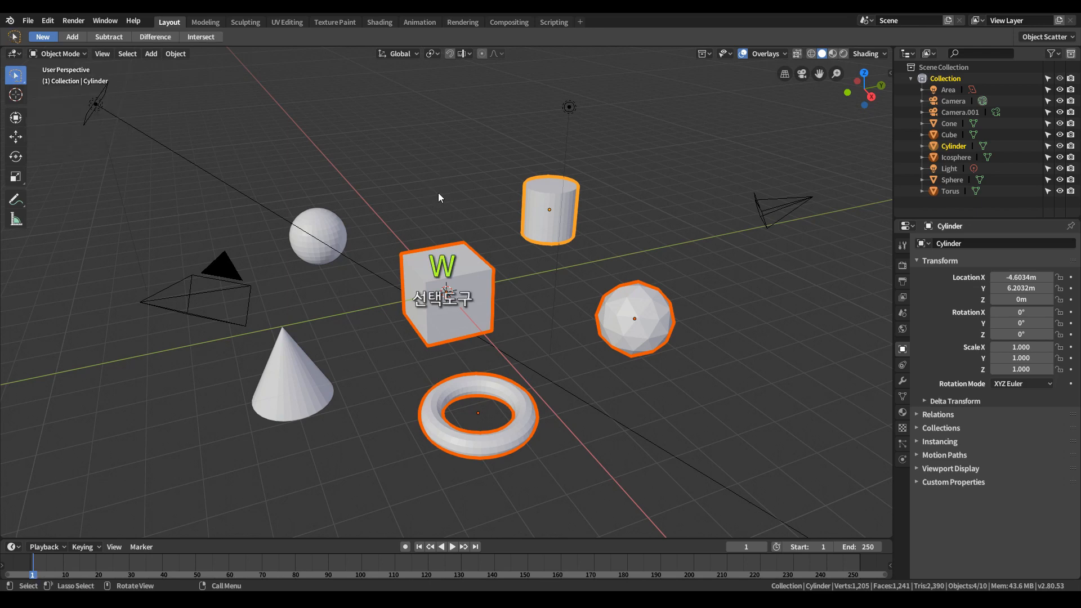
pyautogui.press('w')
pyautogui.press('w')
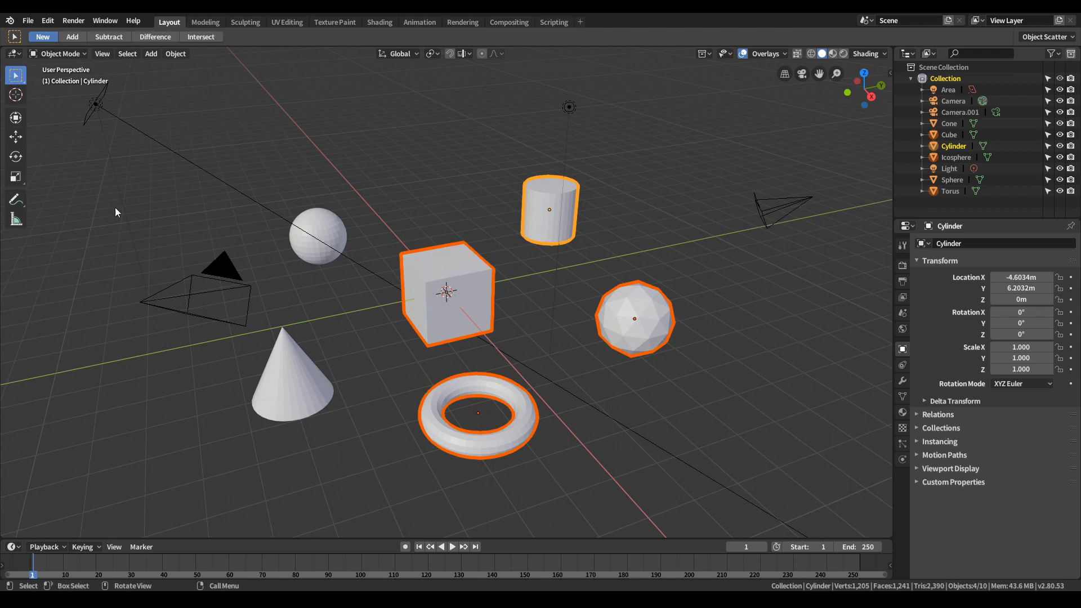
pyautogui.click(15, 156)
pyautogui.press('w')
# - Clear the selection, box-select the area around the cube, cylinder and icosphere, and deselect everything
pyautogui.click(400, 188)
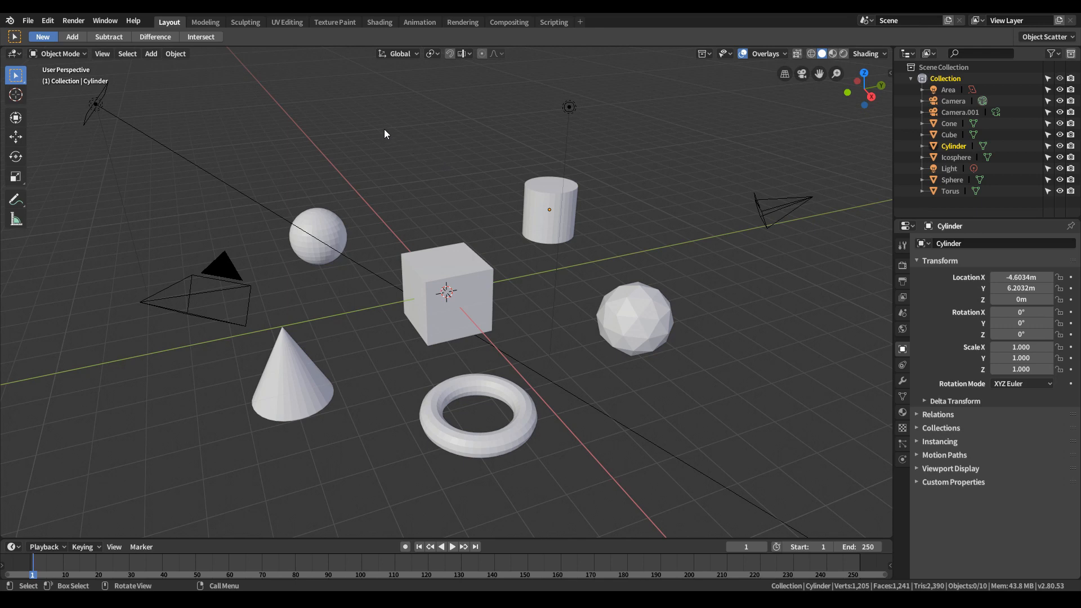
pyautogui.moveTo(385, 130); pyautogui.dragTo(695, 335)
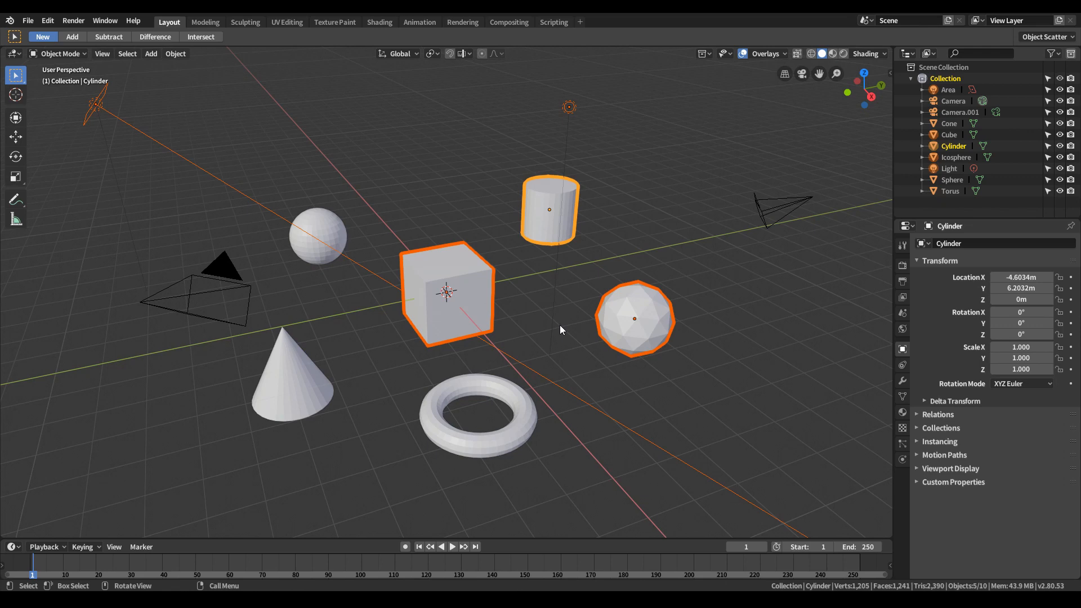
pyautogui.hotkey('alt', 'a')
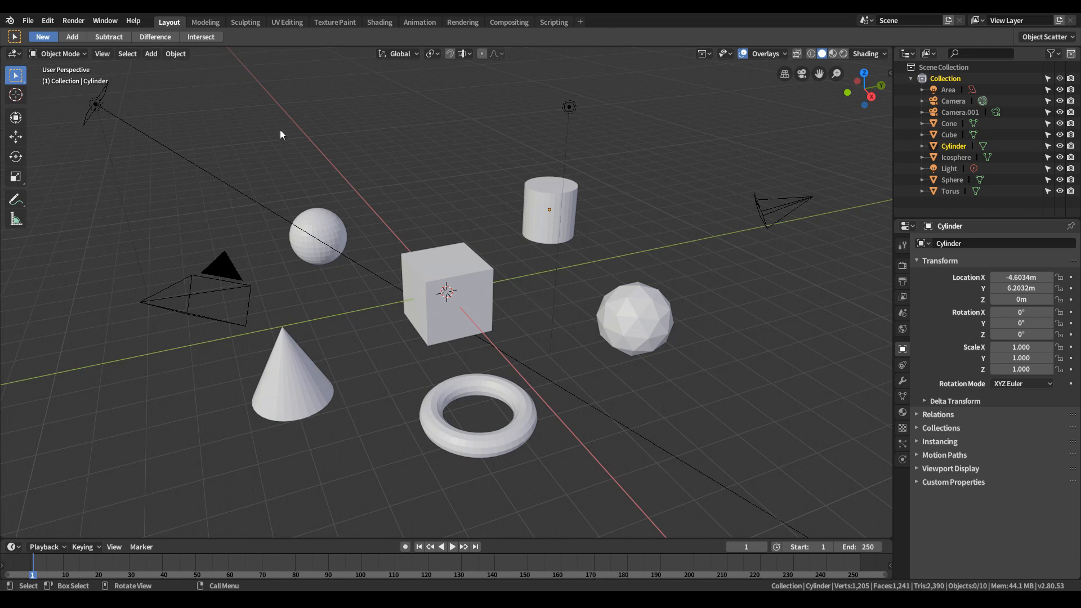
# - Switch to the plain Select tool and select the sphere, cube and cylinder one at a time
pyautogui.click(124, 53)
pyautogui.click(16, 75)
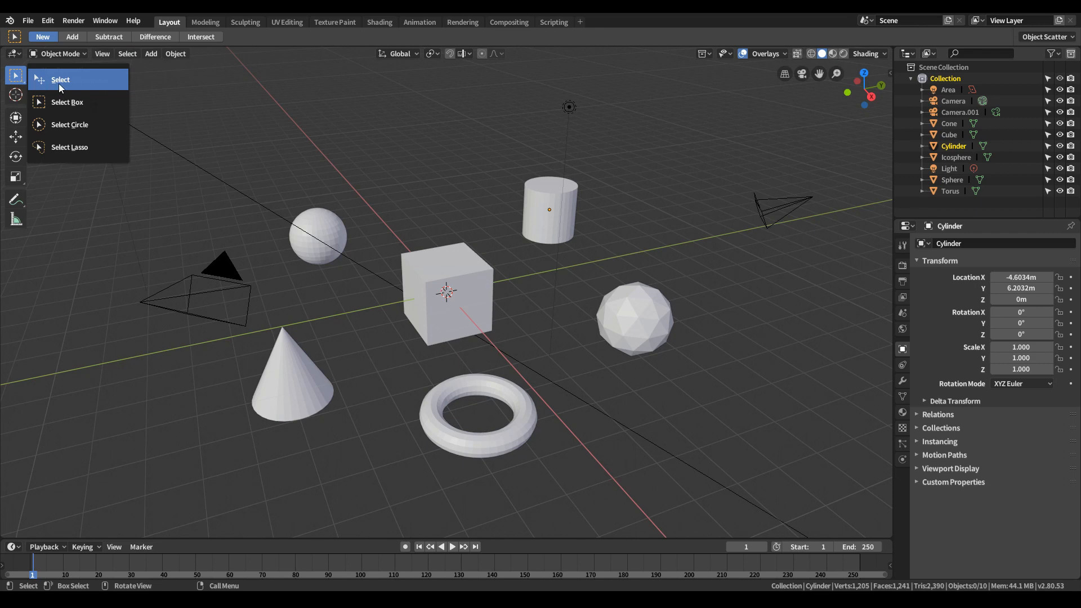
pyautogui.click(79, 82)
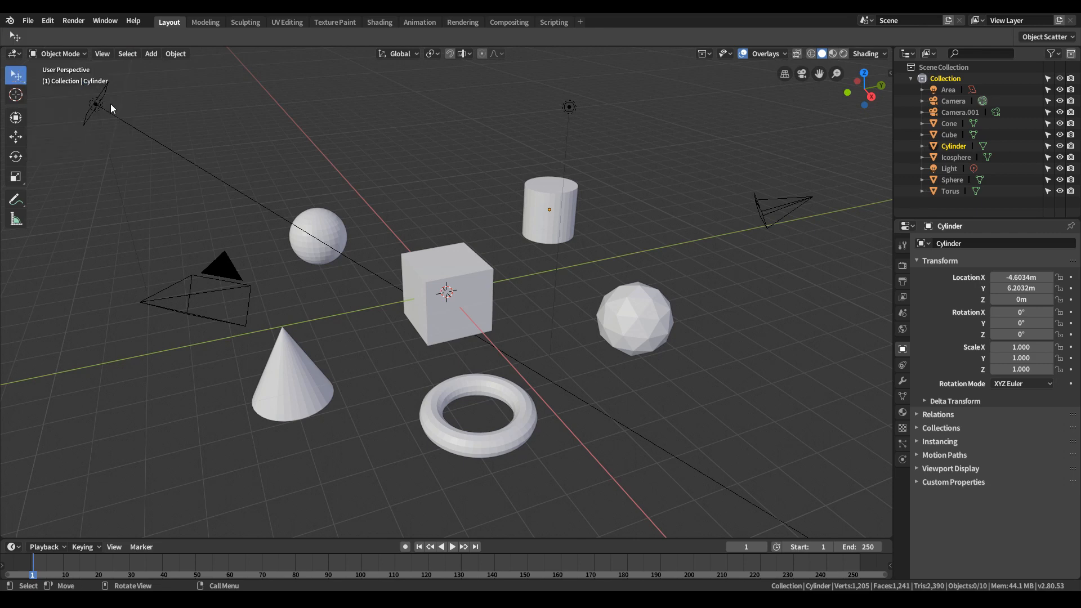
pyautogui.click(338, 231)
pyautogui.click(455, 269)
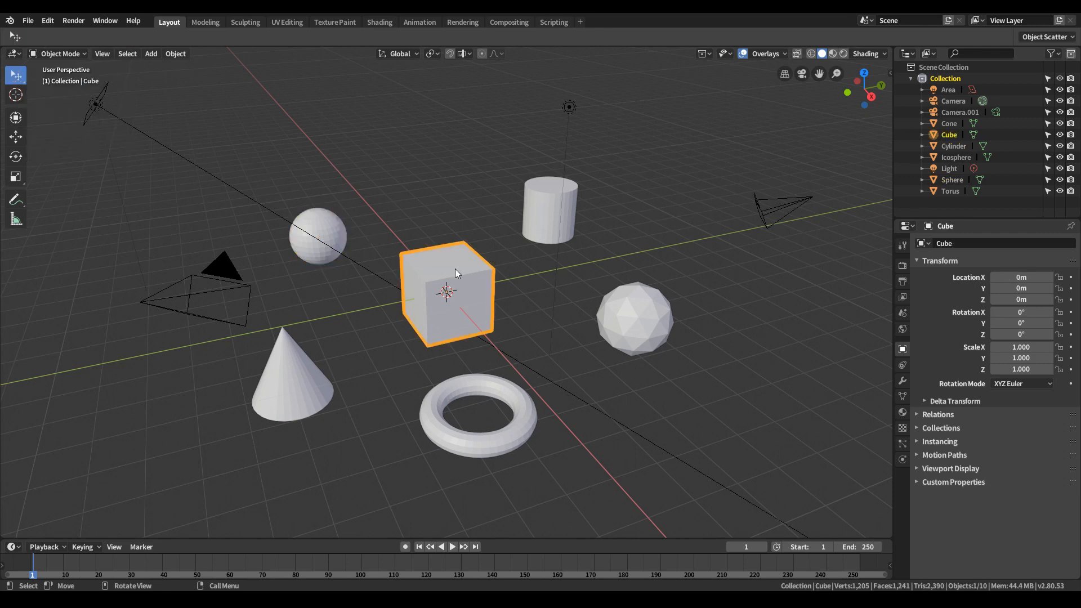
pyautogui.click(541, 213)
# - Move the icosphere to about X 3.30 m, Y 3.90 m, Z 0.16 m, and move the sphere upward
pyautogui.click(632, 309)
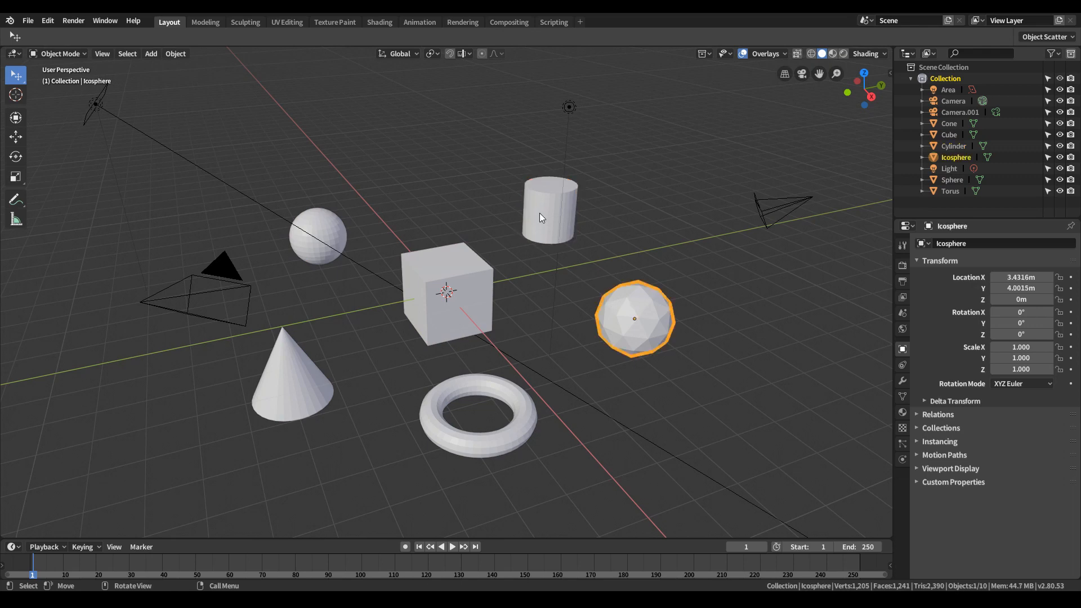
pyautogui.press('g')
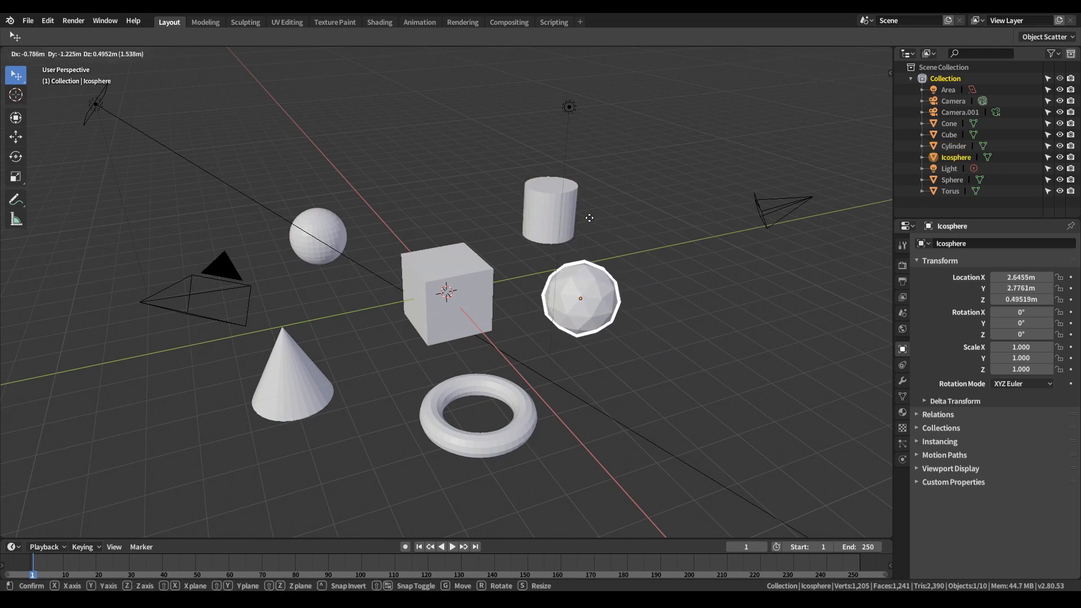
pyautogui.click(643, 237)
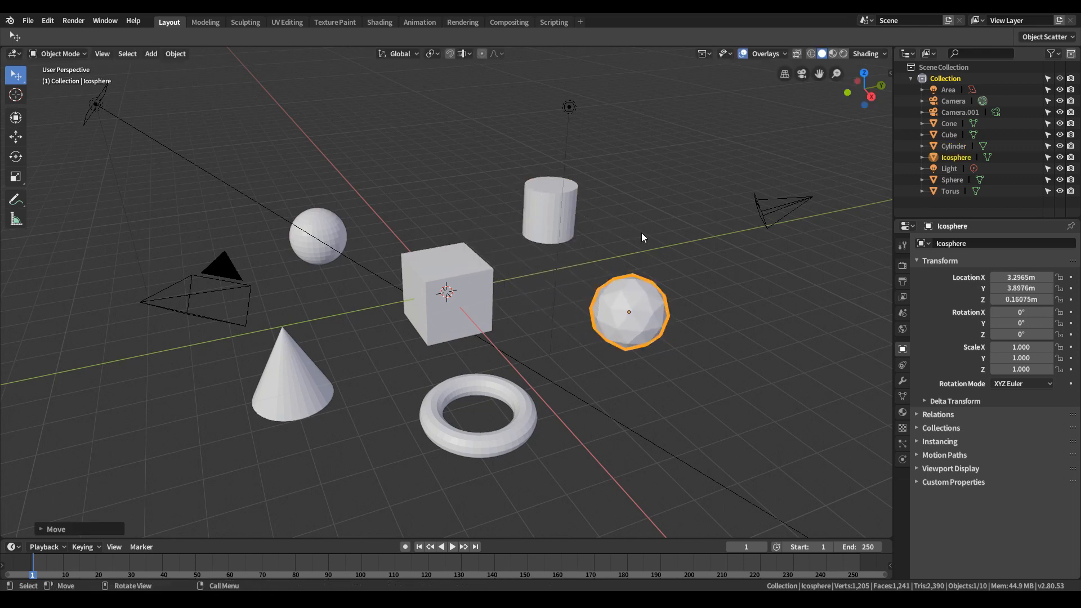
pyautogui.click(318, 237)
pyautogui.press('g')
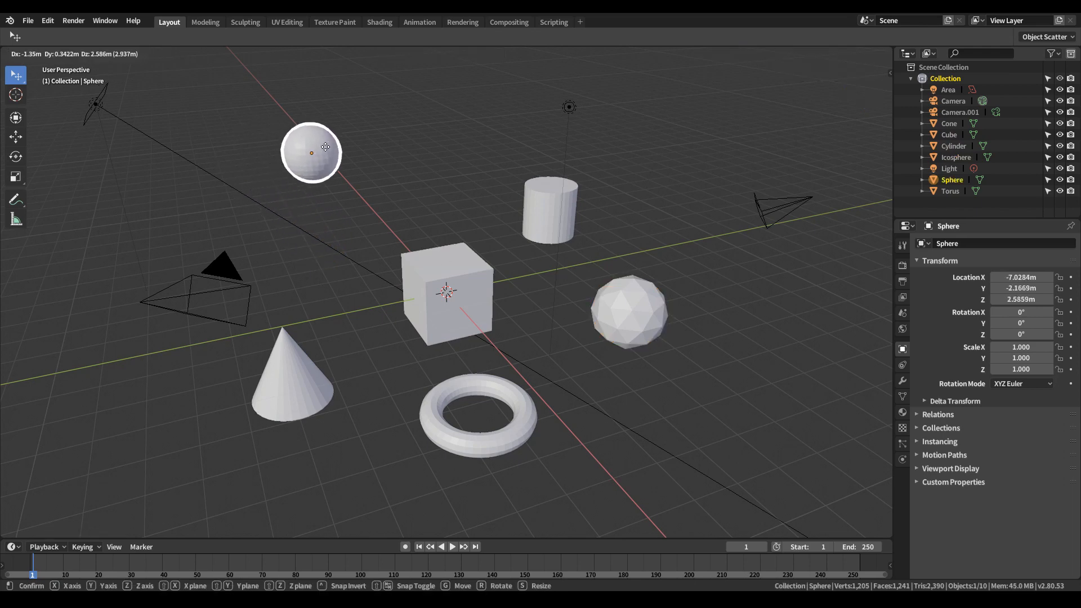
pyautogui.click(395, 226)
# - Raise the cube by about 1 m and move the cone to about X 1.41 m, Y -3.87 m, Z 1.27 m
pyautogui.click(419, 265)
pyautogui.press('g')
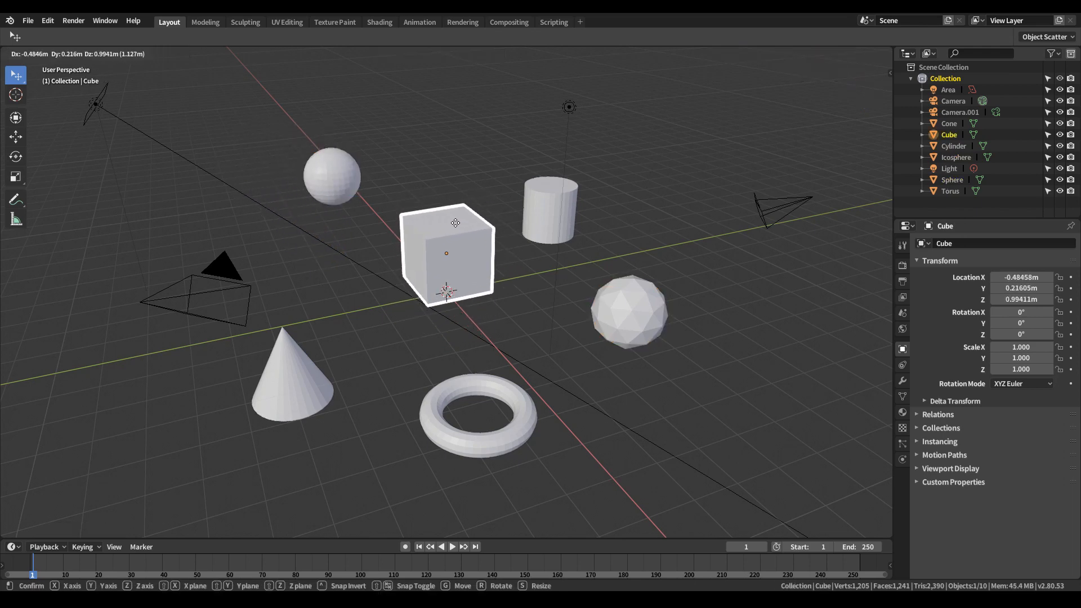
pyautogui.click(428, 236)
pyautogui.click(310, 359)
pyautogui.press('g')
pyautogui.click(339, 277)
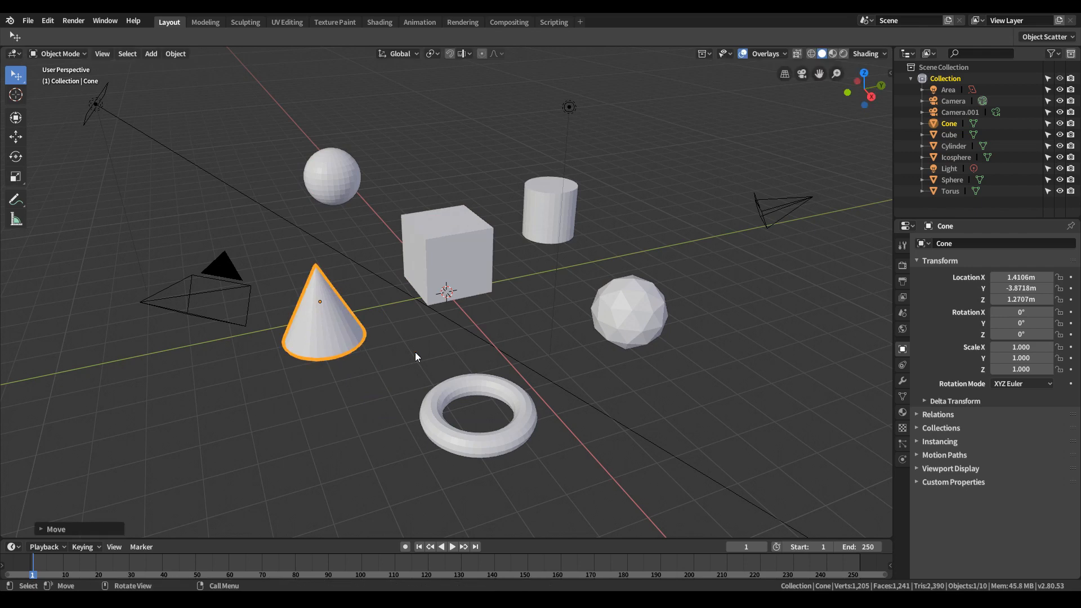
# - Move the torus to about X 5.59 m, Y -1.03 m, Z -0.19 m
pyautogui.click(513, 394)
pyautogui.press('g')
pyautogui.click(537, 403)
# - Switch to Select Circle and brush over the origin points of the cylinder, icosphere and cube to select all three
pyautogui.click(16, 76)
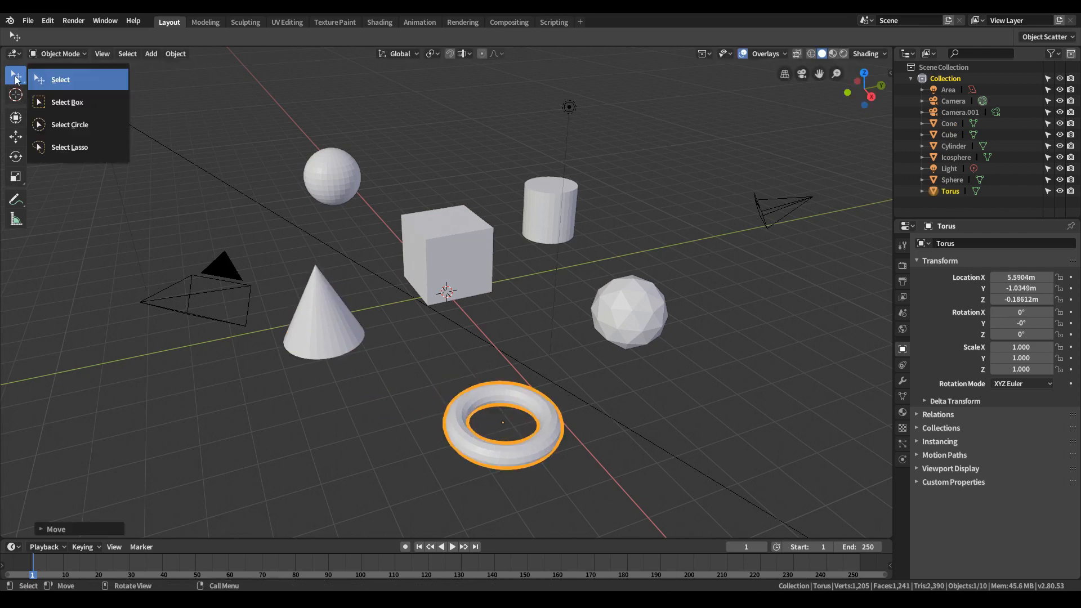
pyautogui.click(79, 130)
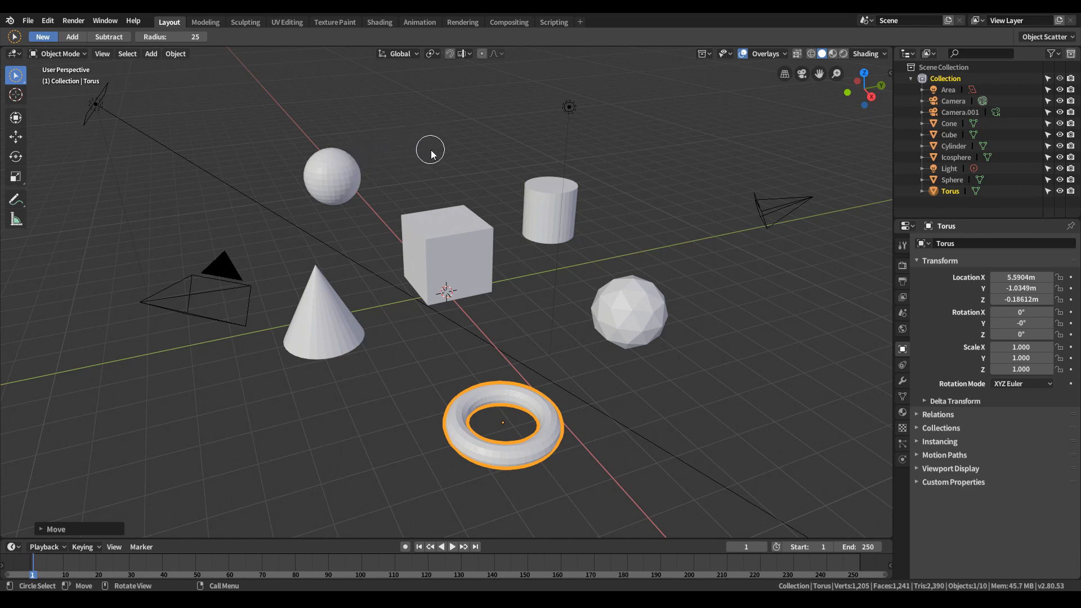
pyautogui.moveTo(429, 150)
pyautogui.mouseDown()
pyautogui.moveTo(532, 184)
pyautogui.moveTo(608, 230)
pyautogui.moveTo(526, 222)
pyautogui.moveTo(604, 279)
pyautogui.moveTo(613, 304)
pyautogui.moveTo(512, 309)
pyautogui.moveTo(465, 291)
pyautogui.mouseUp()
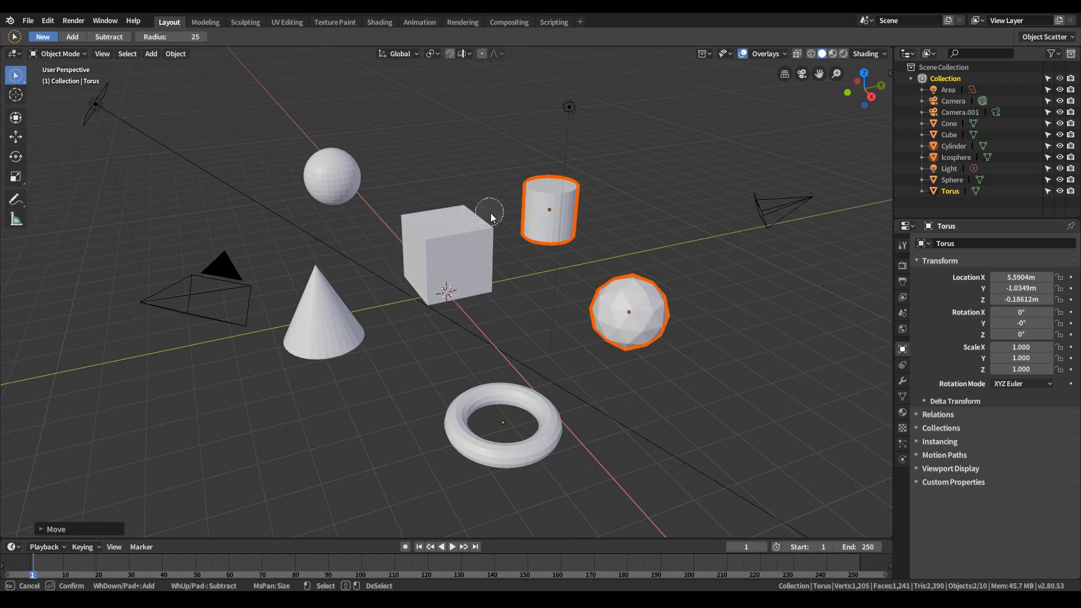
pyautogui.moveTo(481, 252); pyautogui.dragTo(446, 255)
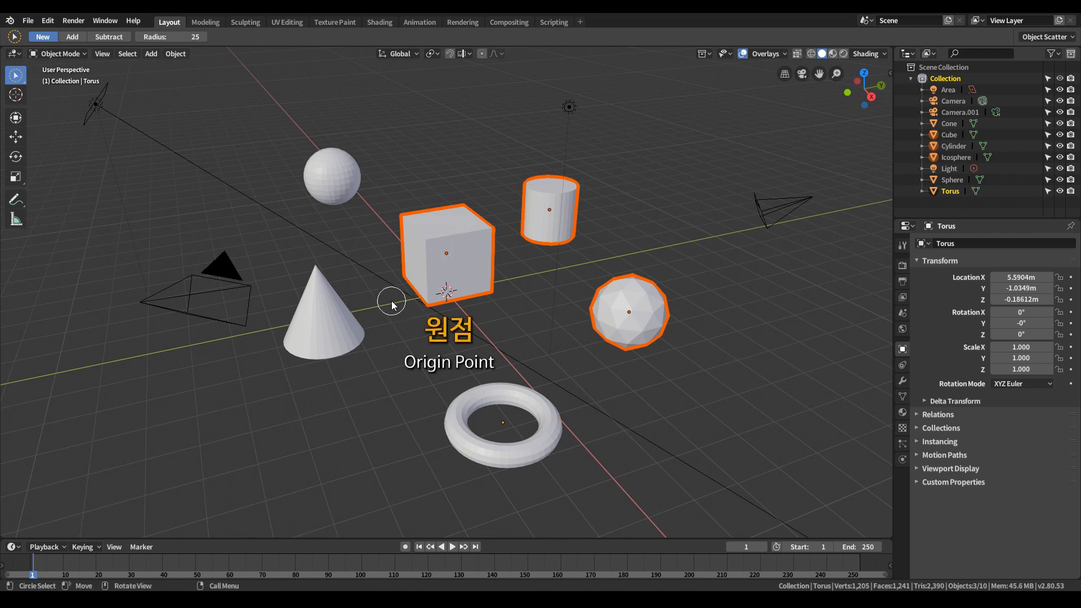
# - Circle-select the sphere, the cone and the camera beside the cone one after another by brushing over their origin points
pyautogui.moveTo(360, 215); pyautogui.dragTo(331, 187)
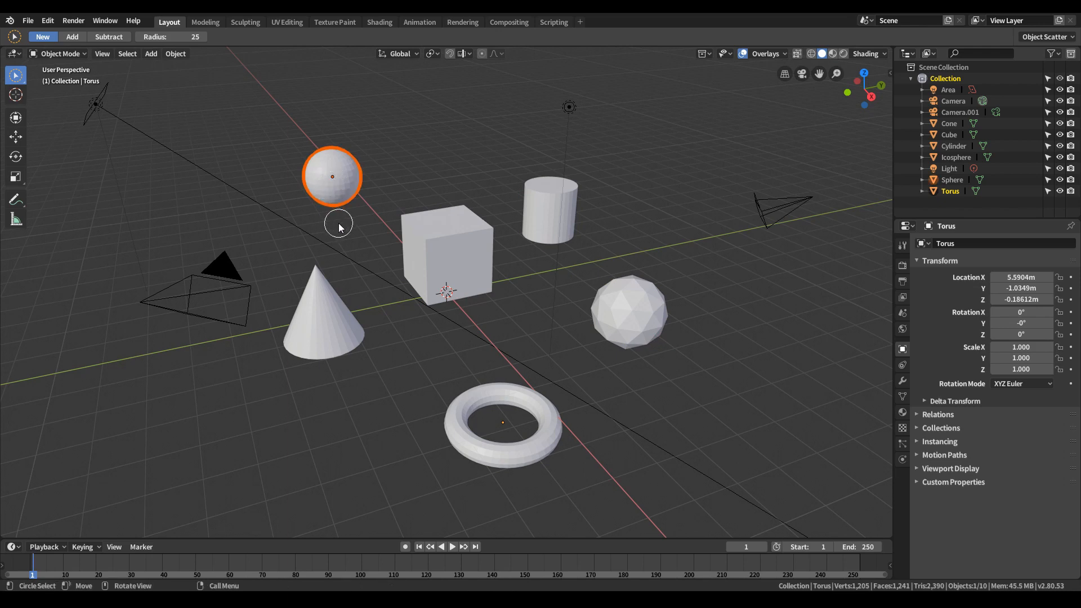
pyautogui.click(354, 341)
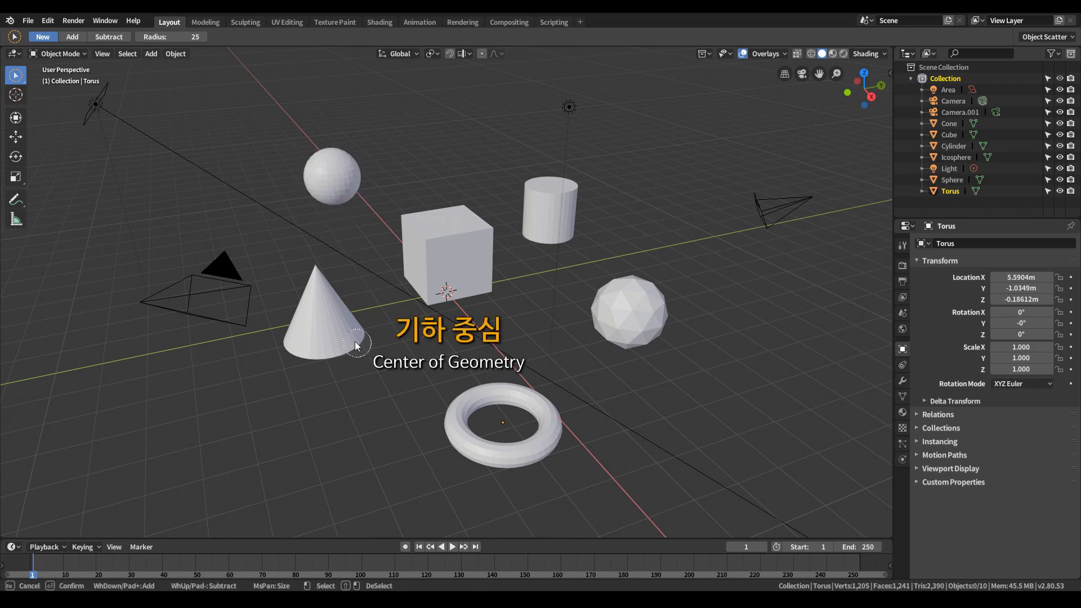
pyautogui.click(316, 319)
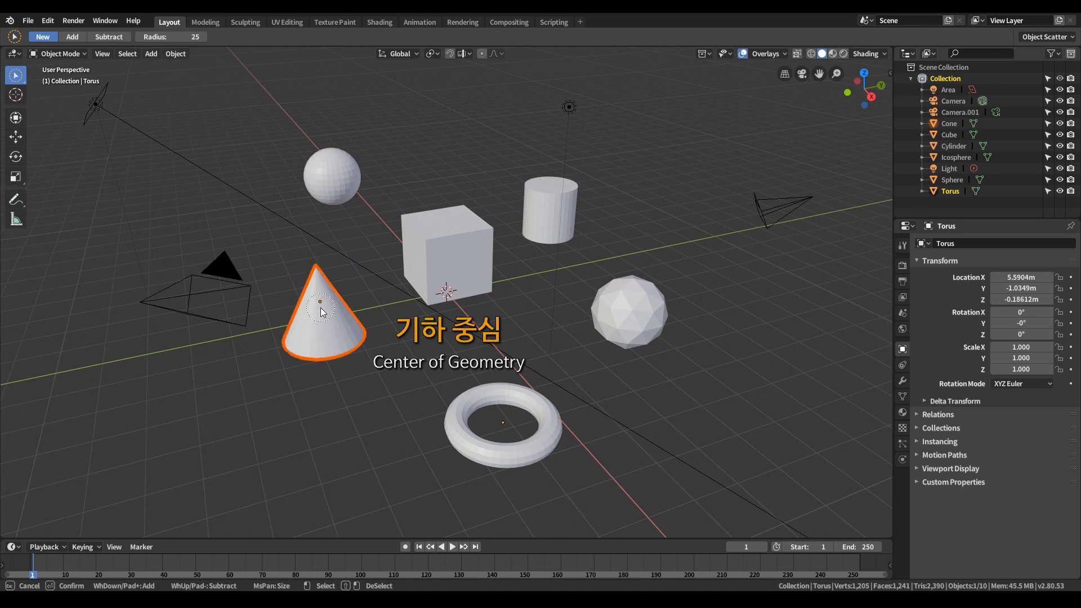
pyautogui.click(194, 329)
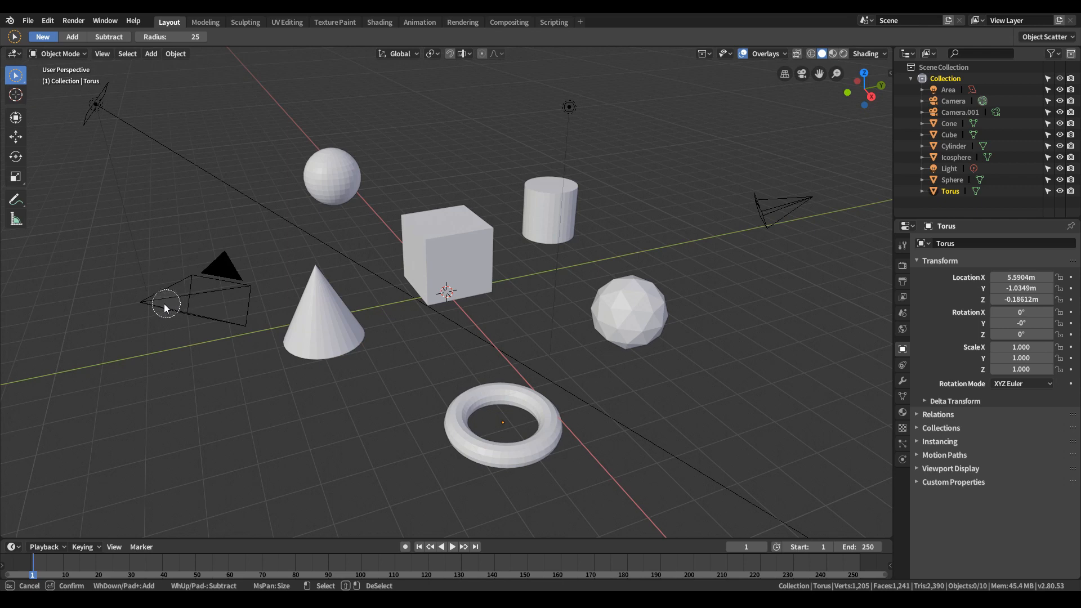
pyautogui.click(144, 303)
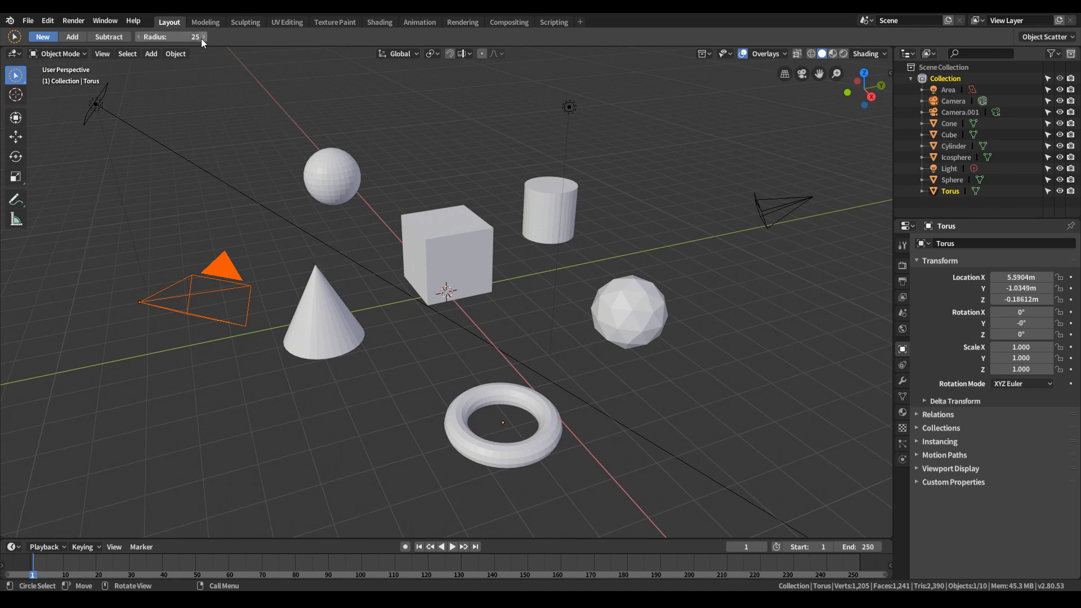
# - Set the circle selection radius to 122 and switch to the Select Box tool
pyautogui.moveTo(178, 40); pyautogui.dragTo(232, 40)
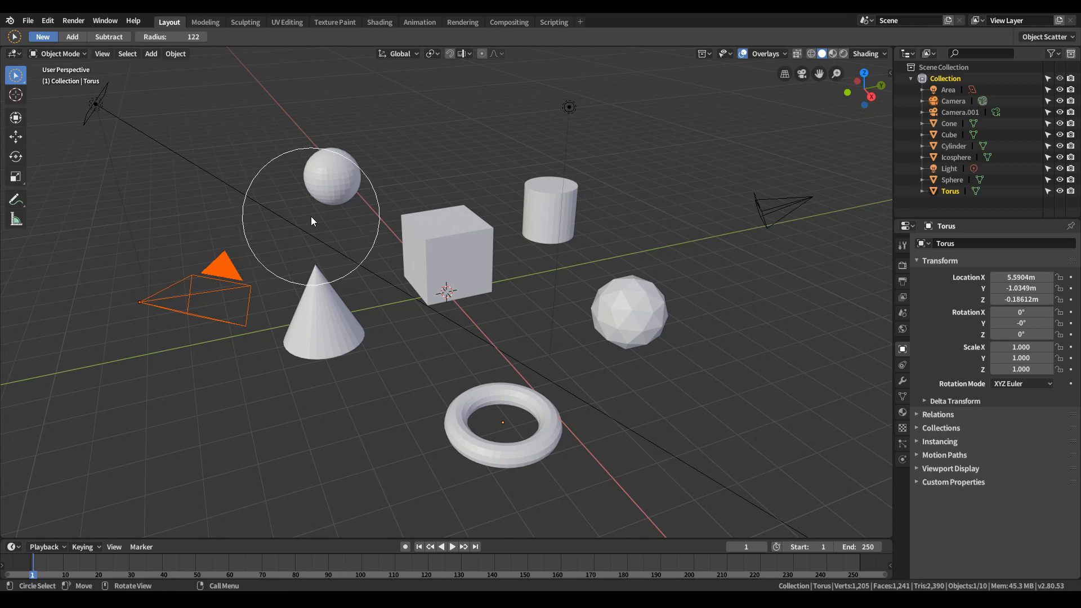
pyautogui.click(120, 52)
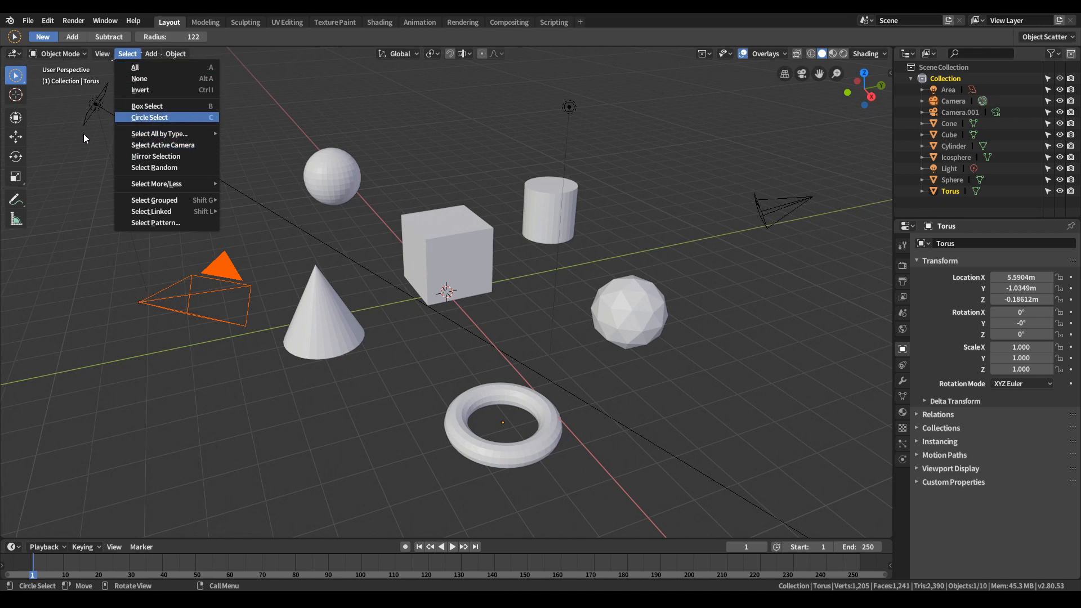
pyautogui.click(15, 74)
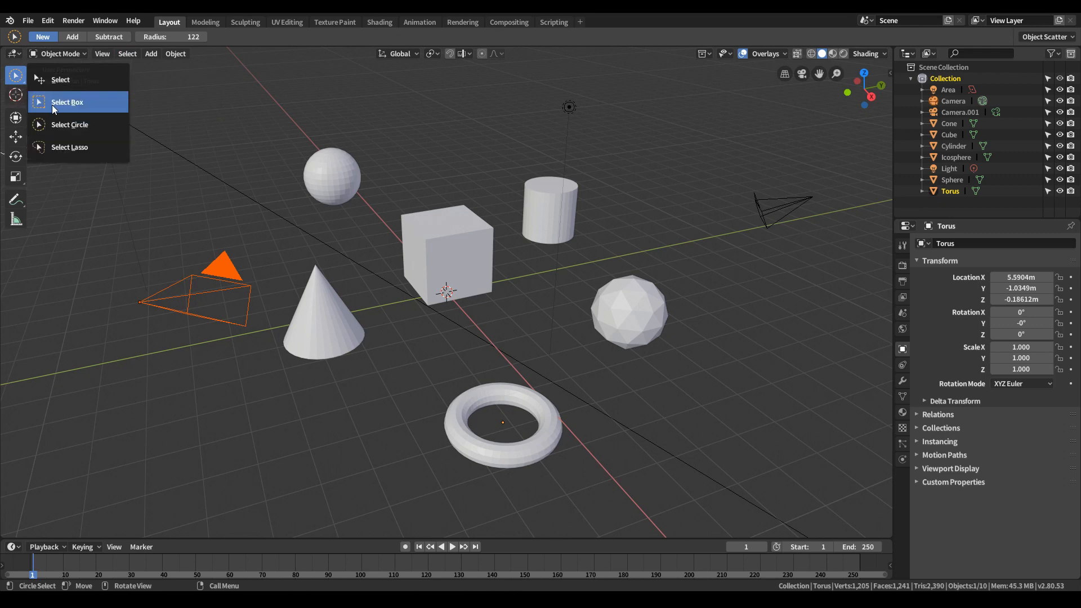
pyautogui.click(51, 105)
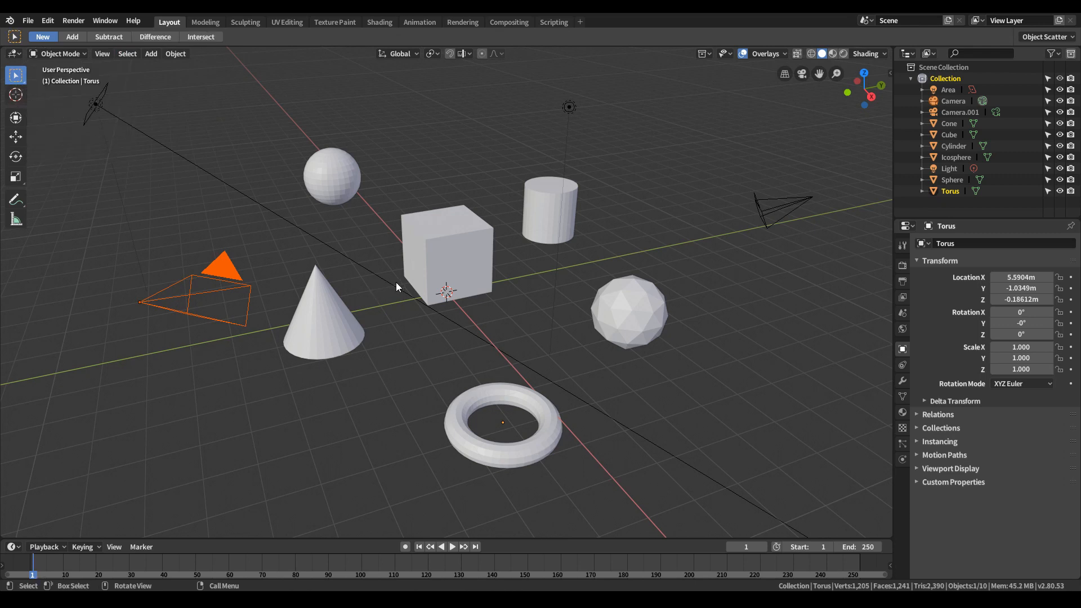
# - Start a temporary Circle Select, enlarge its circle, and add the cube, cone and icosphere to the selection
pyautogui.press('c')
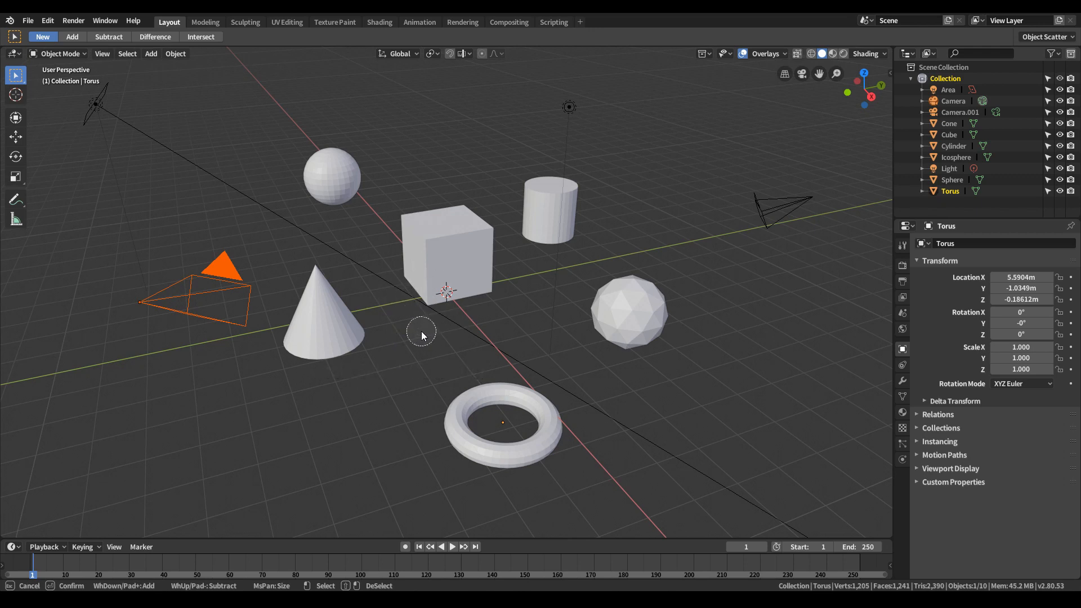
pyautogui.scroll(-10, 421, 330)
pyautogui.scroll(5, 421, 330)
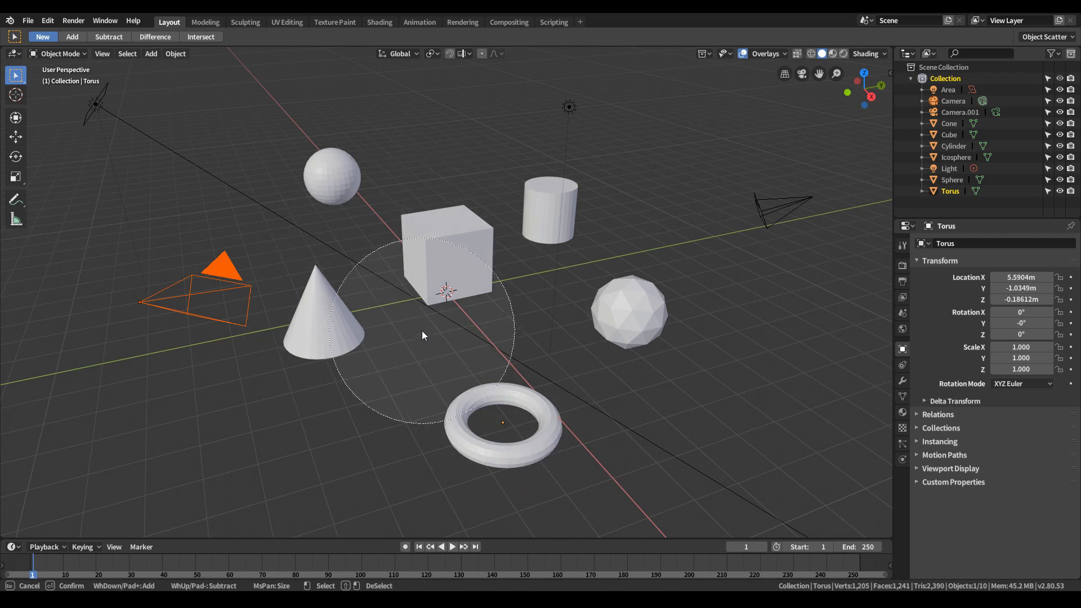
pyautogui.scroll(4, 421, 330)
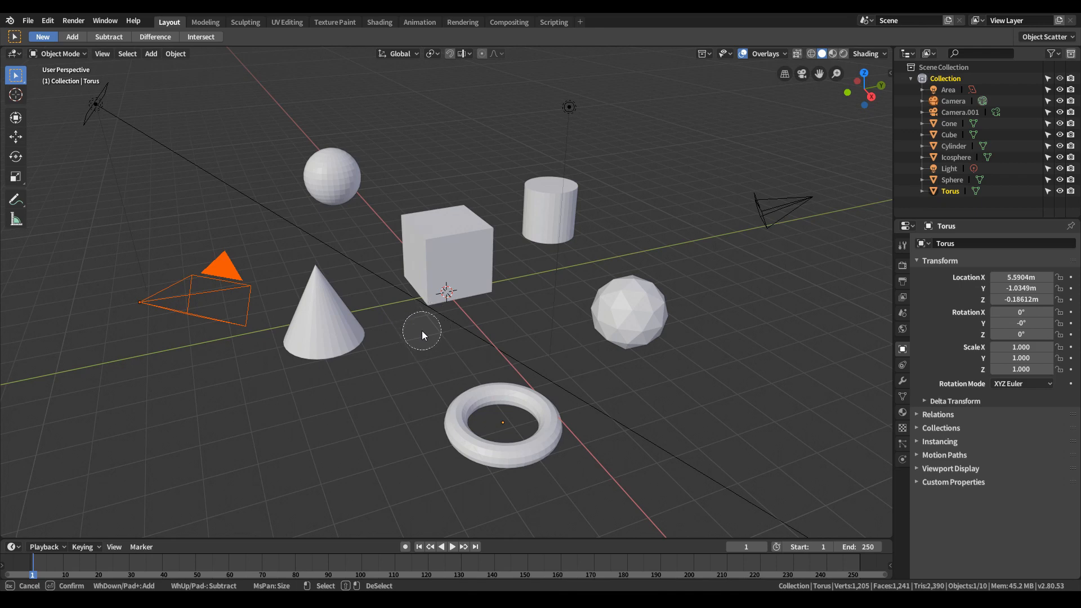
pyautogui.scroll(-3, 422, 334)
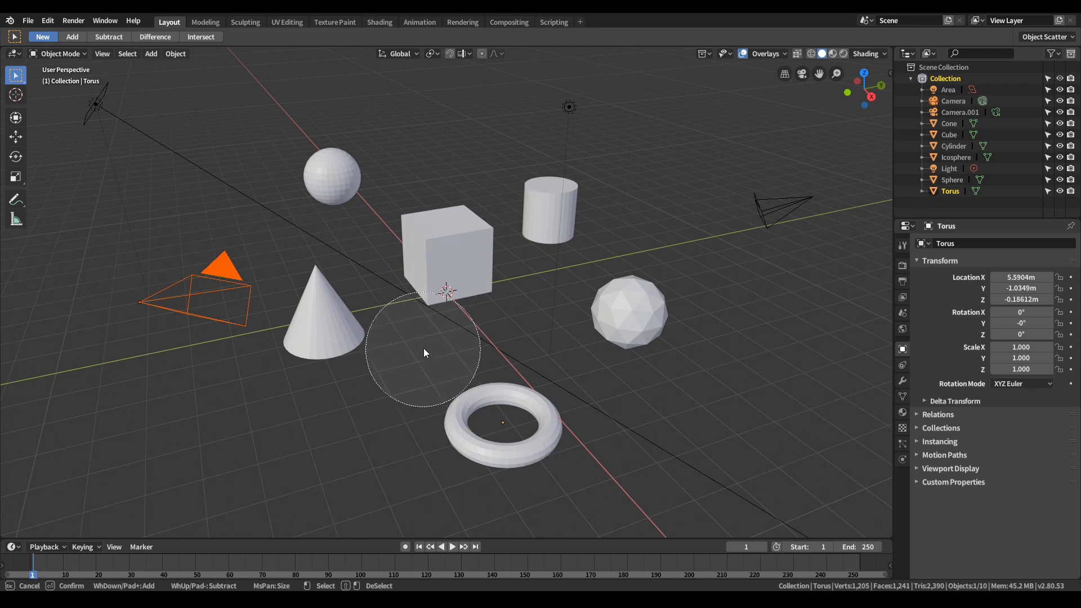
pyautogui.click(434, 309)
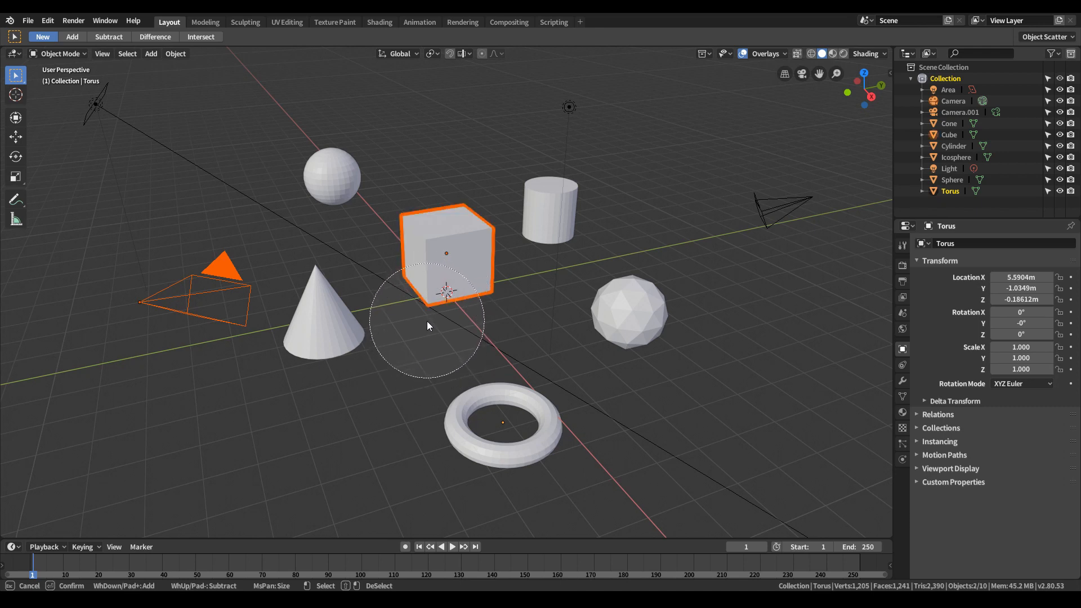
pyautogui.click(366, 328)
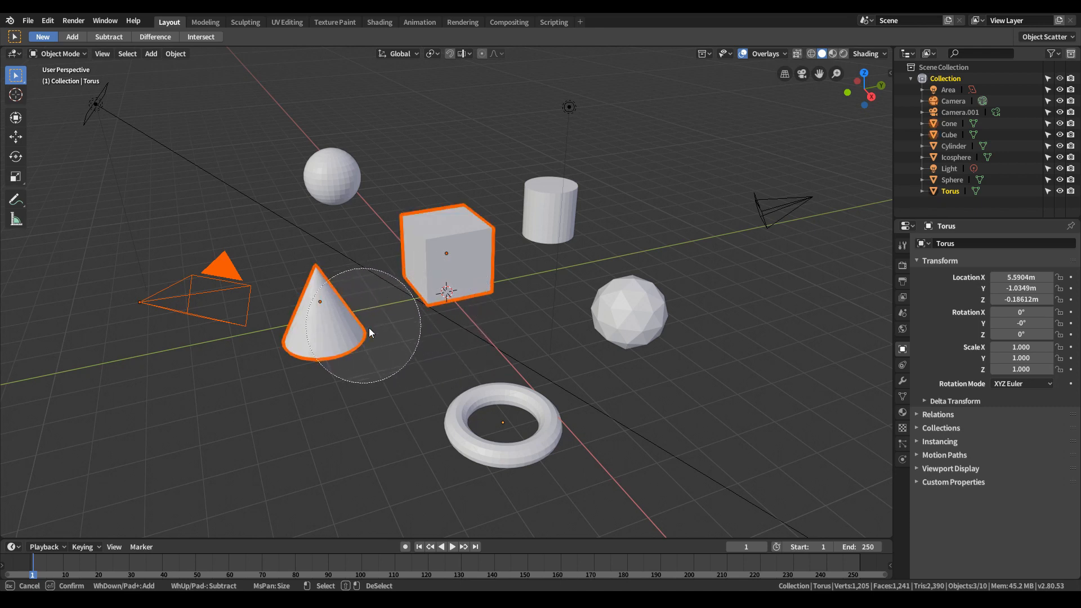
pyautogui.click(576, 318)
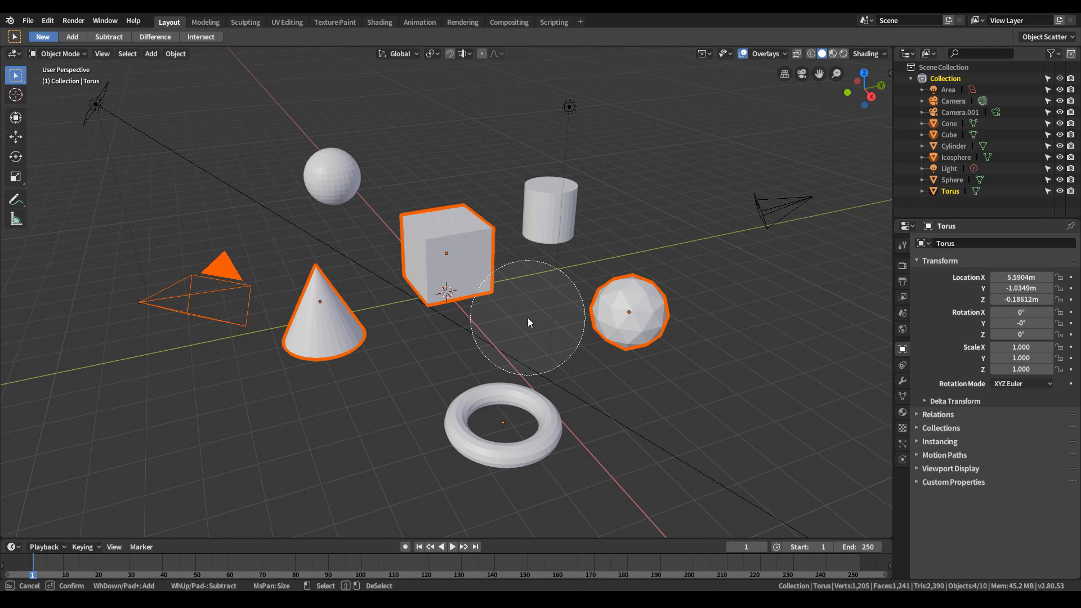
pyautogui.press('Escape')
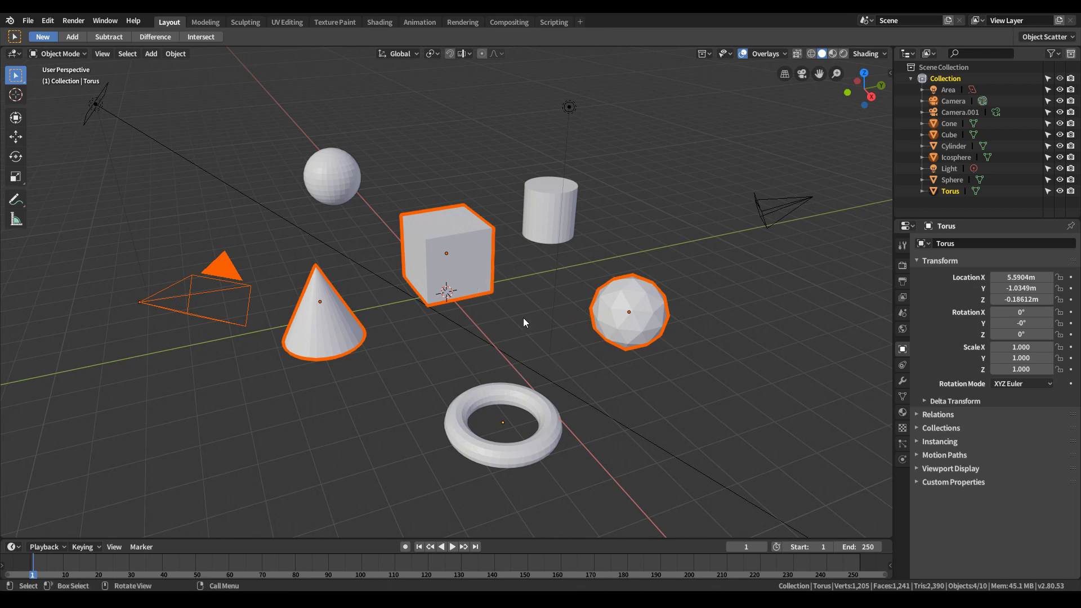
# - Switch to Select Lasso and lasso the sphere, cube, cylinder, icosphere and torus
pyautogui.click(15, 75)
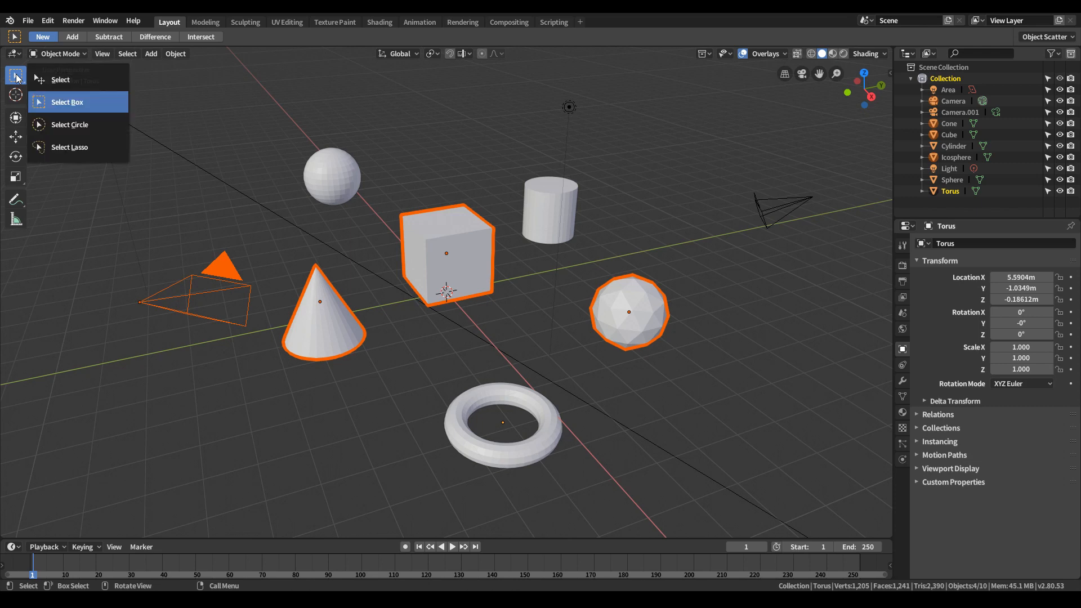
pyautogui.click(83, 148)
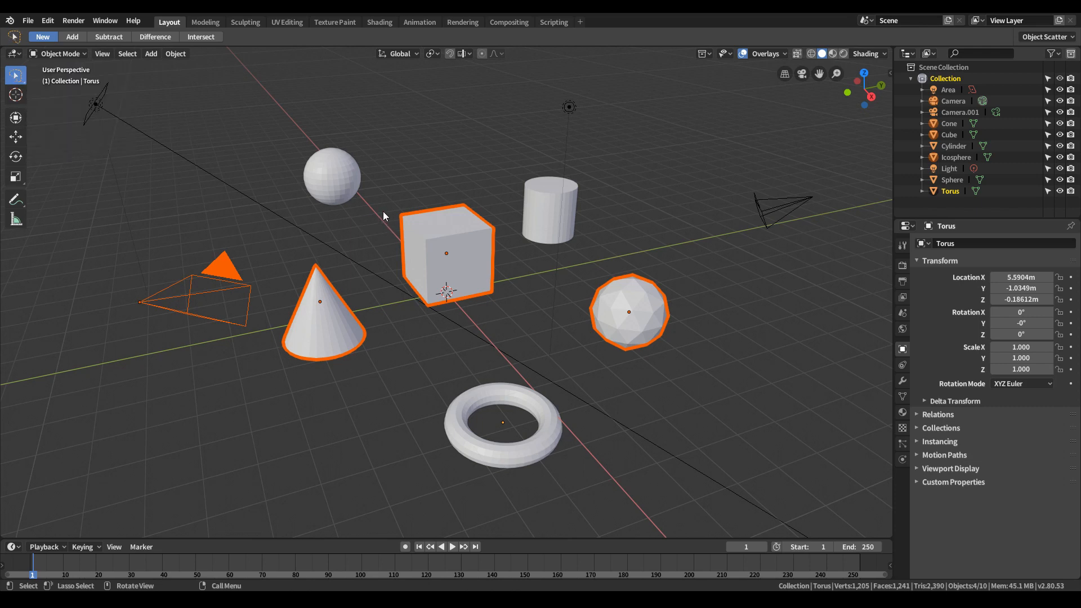
pyautogui.moveTo(406, 148)
pyautogui.mouseDown()
pyautogui.moveTo(459, 128)
pyautogui.moveTo(562, 130)
pyautogui.moveTo(694, 218)
pyautogui.moveTo(718, 360)
pyautogui.moveTo(691, 416)
pyautogui.mouseUp()
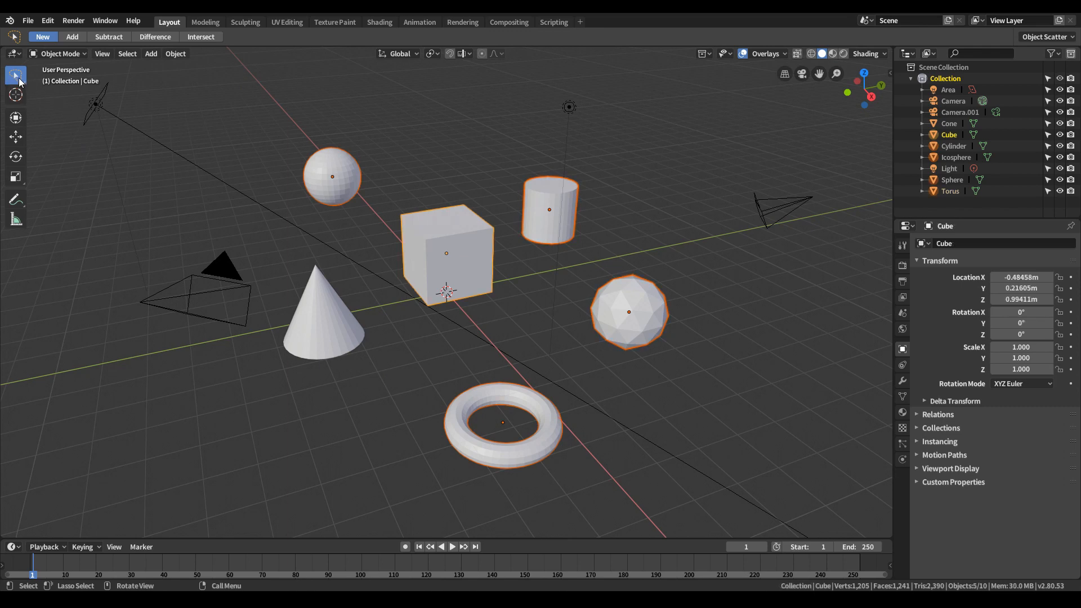
# - Switch to Select Box and draw temporary Lasso Select loops around the icosphere, the cone and the camera beside it
pyautogui.click(20, 82)
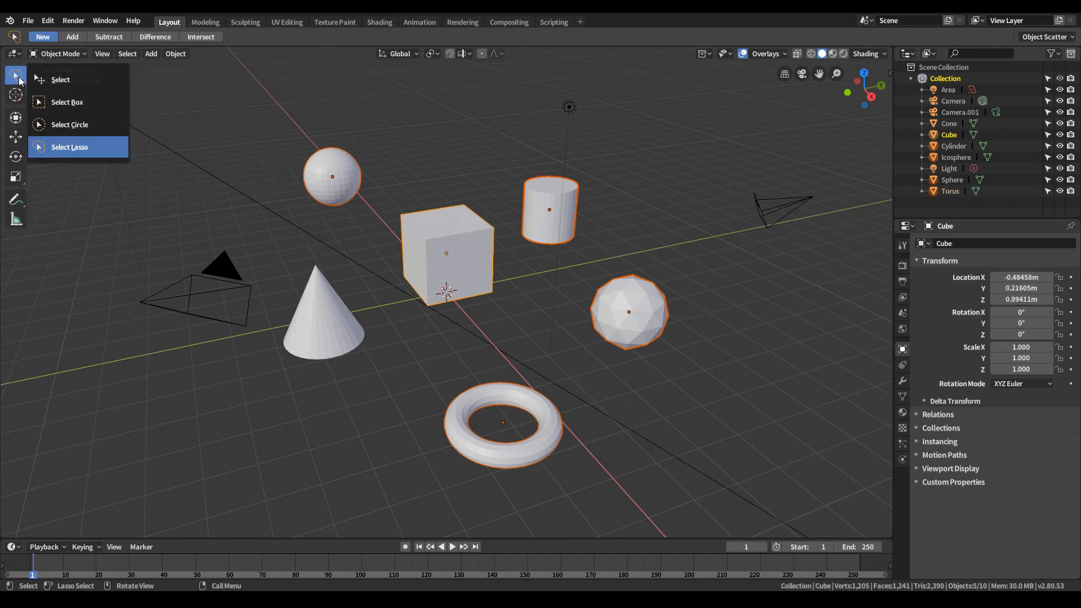
pyautogui.click(67, 103)
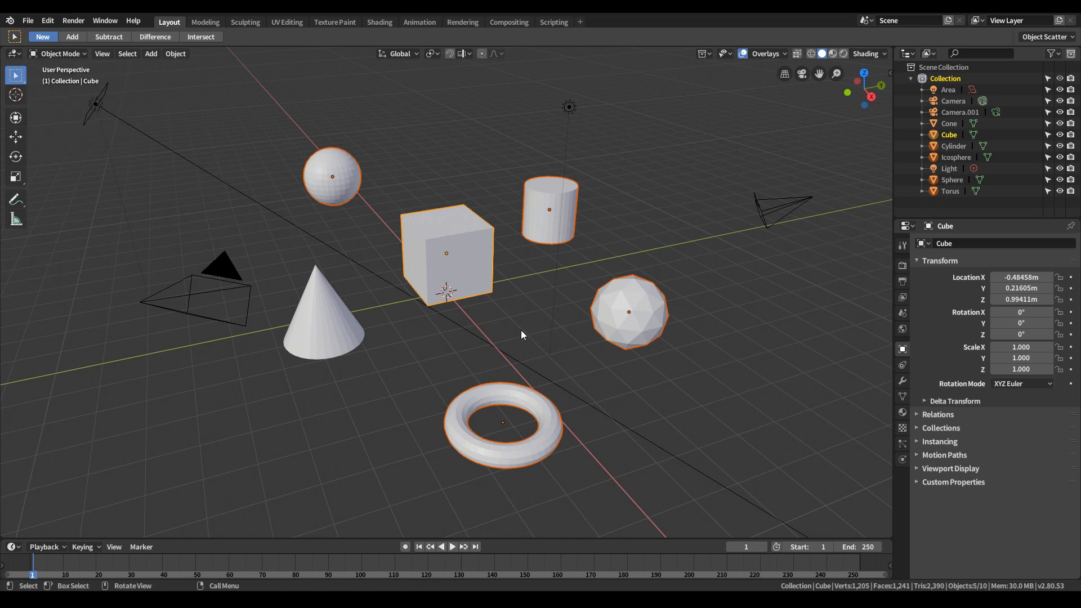
pyautogui.press('ctrl')
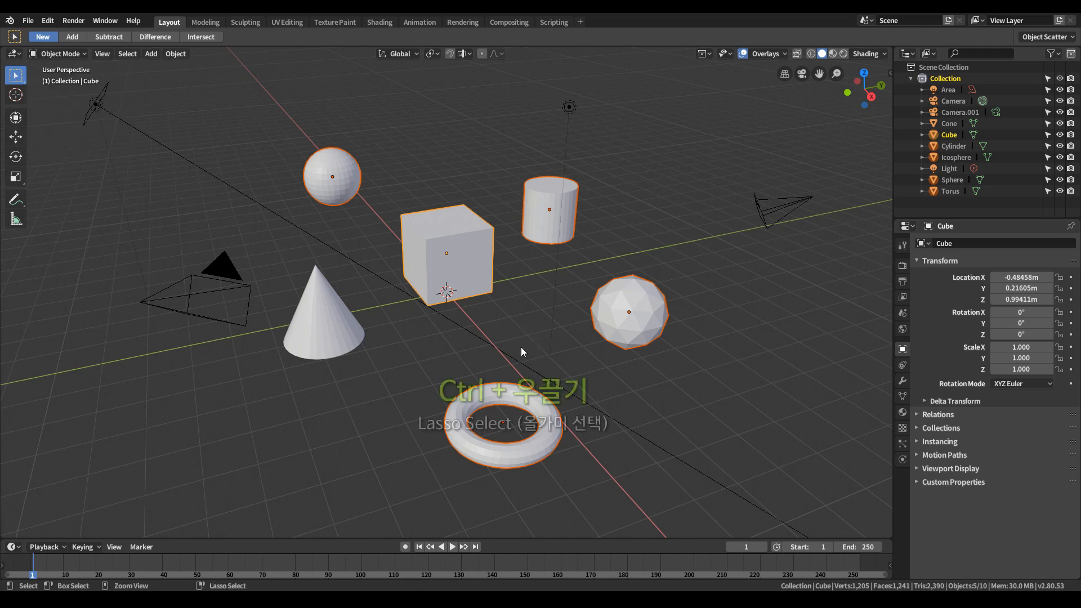
pyautogui.moveTo(514, 337)
pyautogui.keyDown('ctrl'); pyautogui.mouseDown(button='right')
pyautogui.moveTo(388, 269)
pyautogui.moveTo(420, 152)
pyautogui.moveTo(566, 133)
pyautogui.moveTo(659, 192)
pyautogui.moveTo(693, 303)
pyautogui.moveTo(690, 344)
pyautogui.mouseUp(button='right'); pyautogui.keyUp('ctrl')
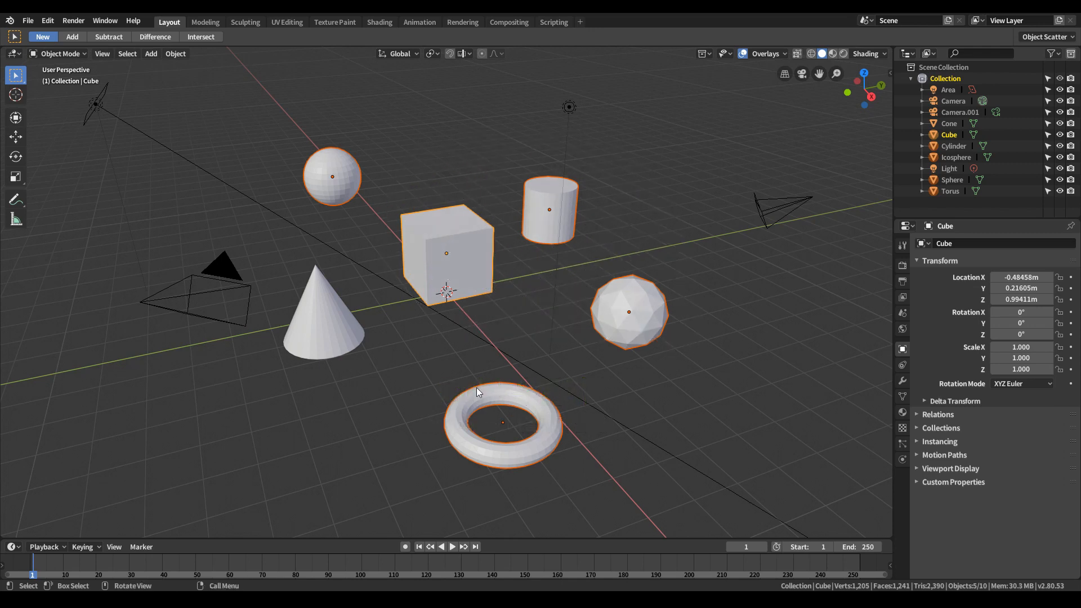
pyautogui.keyDown('ctrl'); pyautogui.moveTo(294, 352); pyautogui.dragTo(371, 360, button='right'); pyautogui.keyUp('ctrl')
pyautogui.keyDown('ctrl'); pyautogui.moveTo(205, 345); pyautogui.dragTo(247, 264, button='right'); pyautogui.keyUp('ctrl')
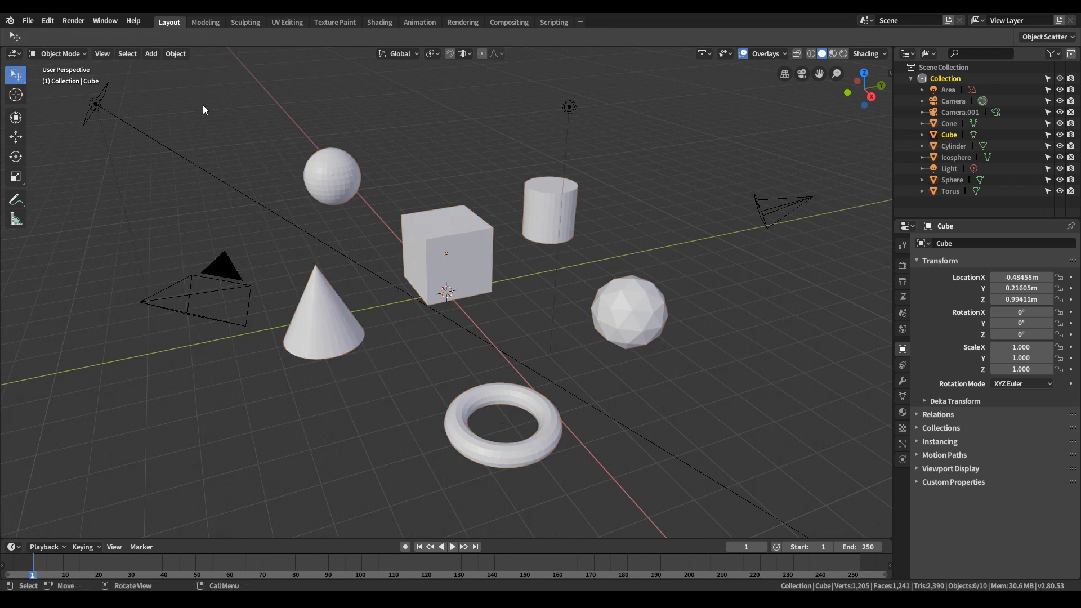
# - Select all objects in the scene, deselect everything, and select all of them again
pyautogui.click(133, 53)
pyautogui.press('a')
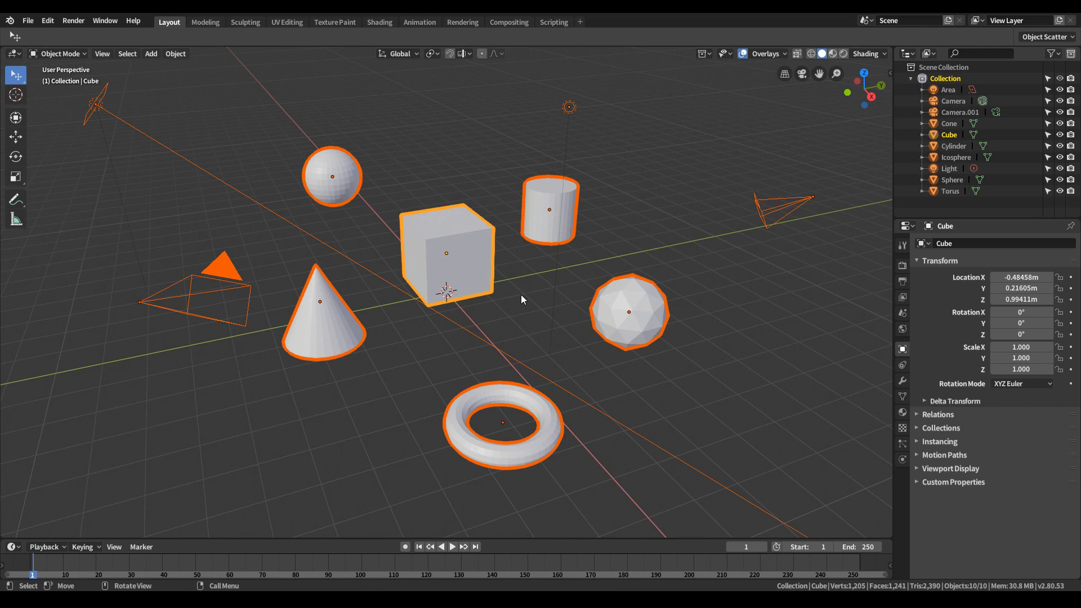
pyautogui.hotkey('alt', 'a')
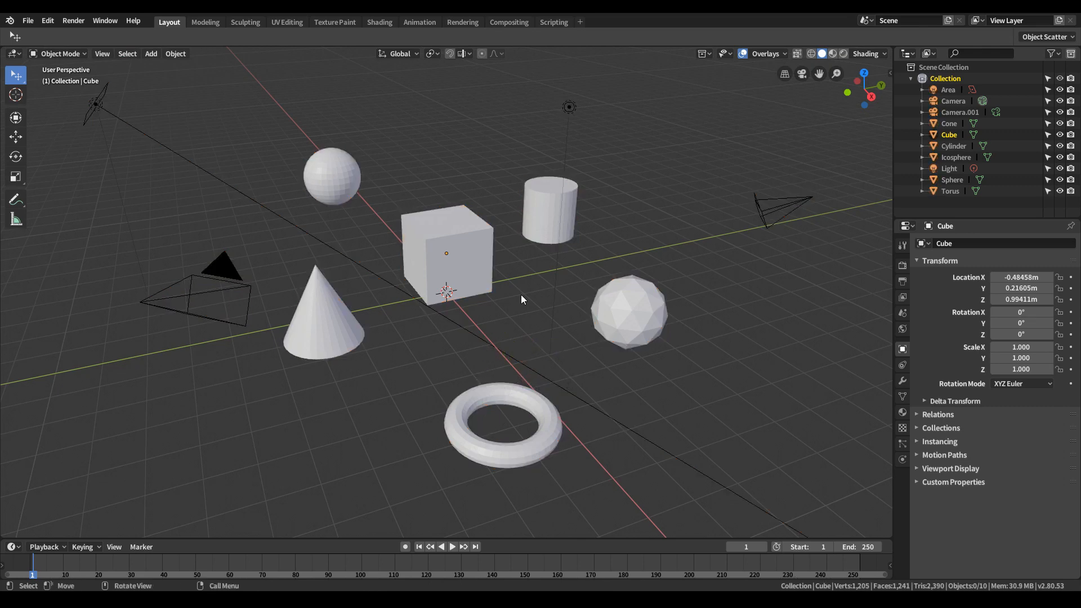
pyautogui.press('a')
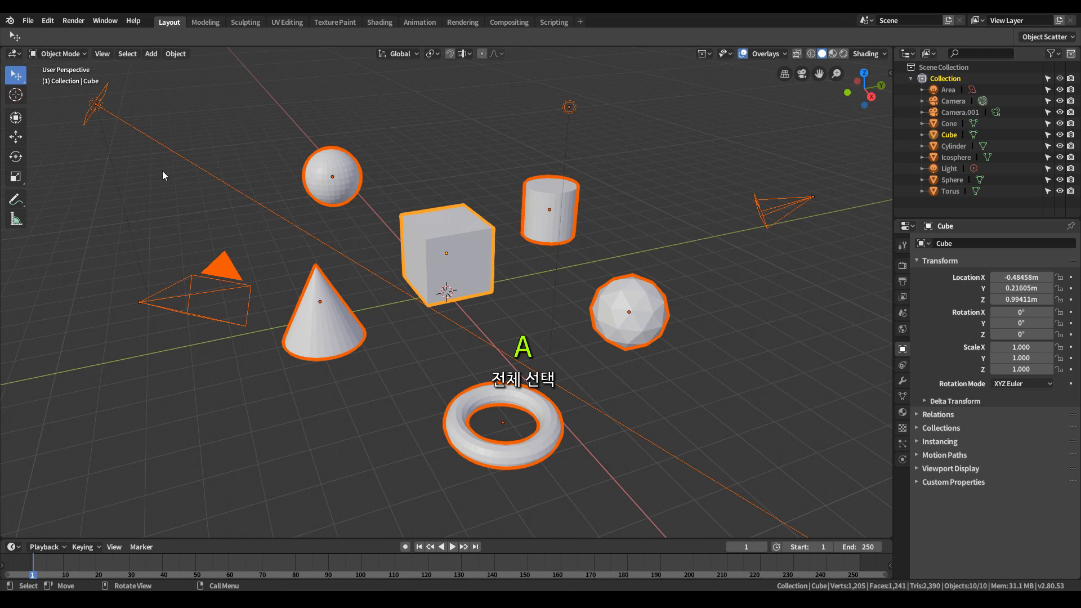
# - Enable Select All Toggles in the Keymap preferences and close the preferences window
pyautogui.click(46, 21)
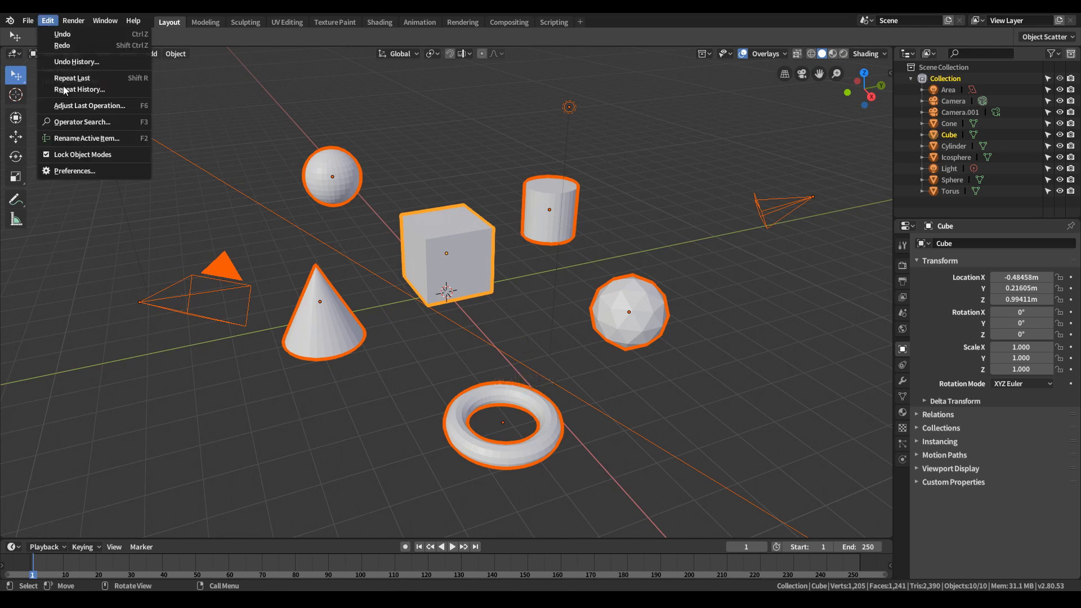
pyautogui.click(92, 172)
pyautogui.moveTo(130, 35); pyautogui.dragTo(226, 59)
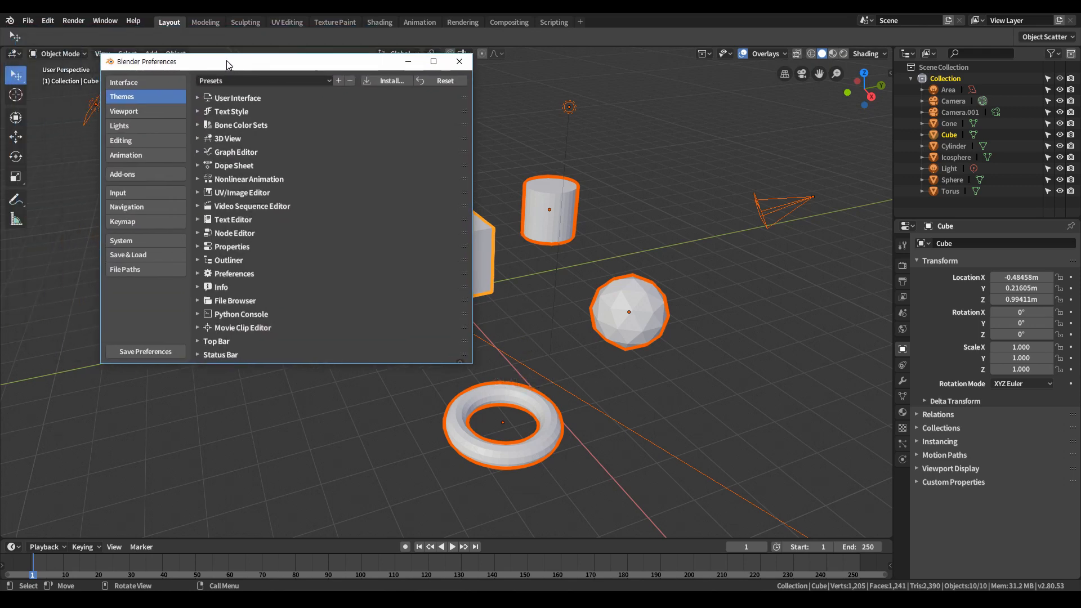
pyautogui.click(135, 224)
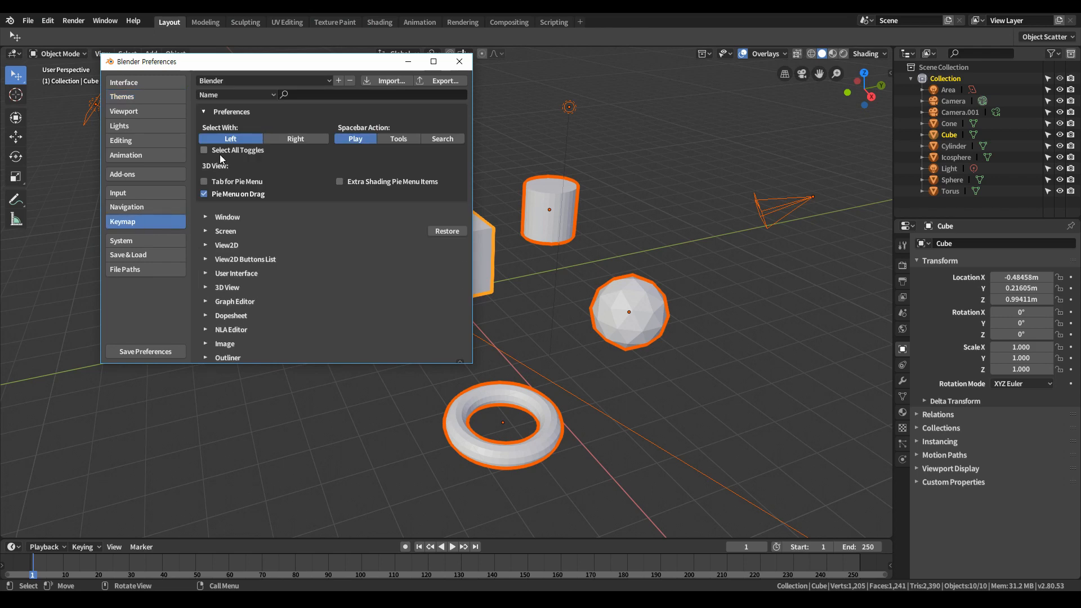
pyautogui.click(204, 150)
pyautogui.click(459, 61)
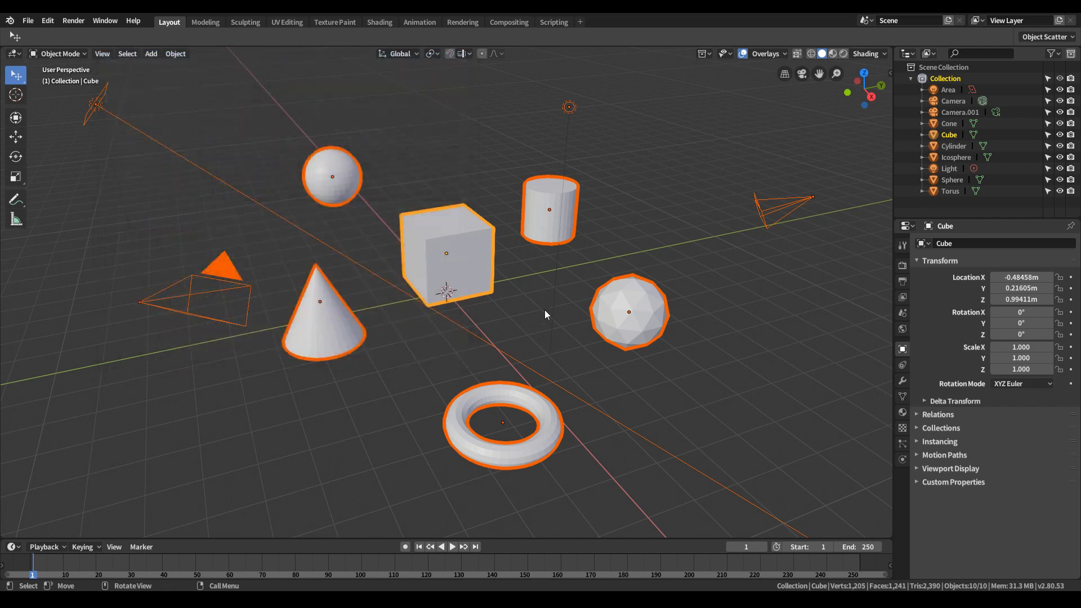
# - Toggle between selecting and deselecting all objects several times, ending with nothing selected
pyautogui.press('a')
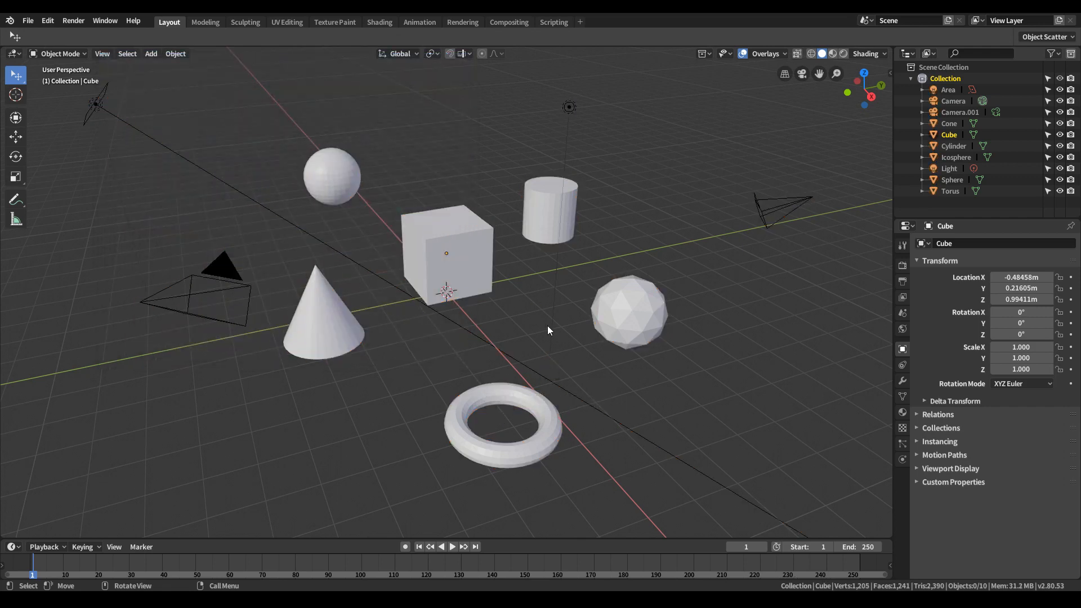
pyautogui.press('a')
pyautogui.press('a')
pyautogui.press('a')
pyautogui.press('a')
# - Reopen the Keymap preferences and disable Select All Toggles
pyautogui.click(48, 23)
pyautogui.click(86, 170)
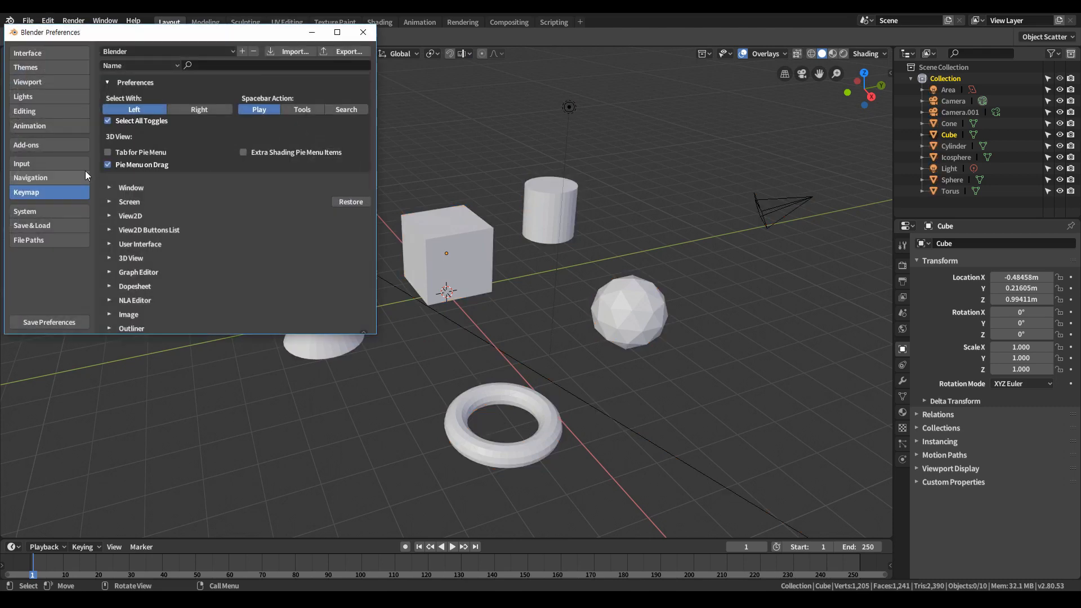
pyautogui.click(108, 120)
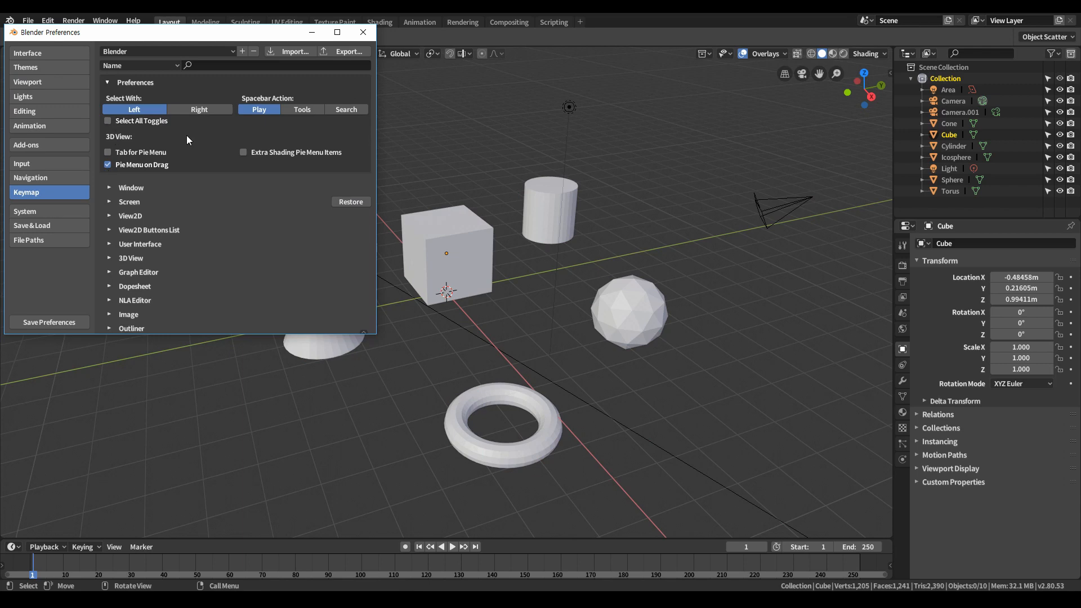
# - Close the preferences and alternate between selecting all objects and deselecting everything, leaving nothing selected
pyautogui.click(362, 33)
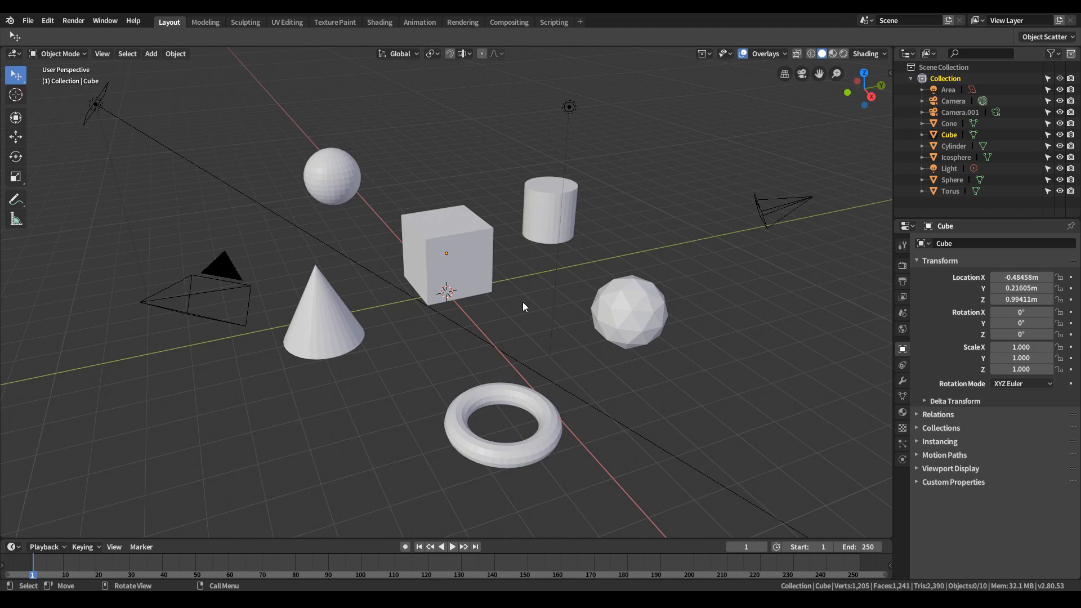
pyautogui.press('a')
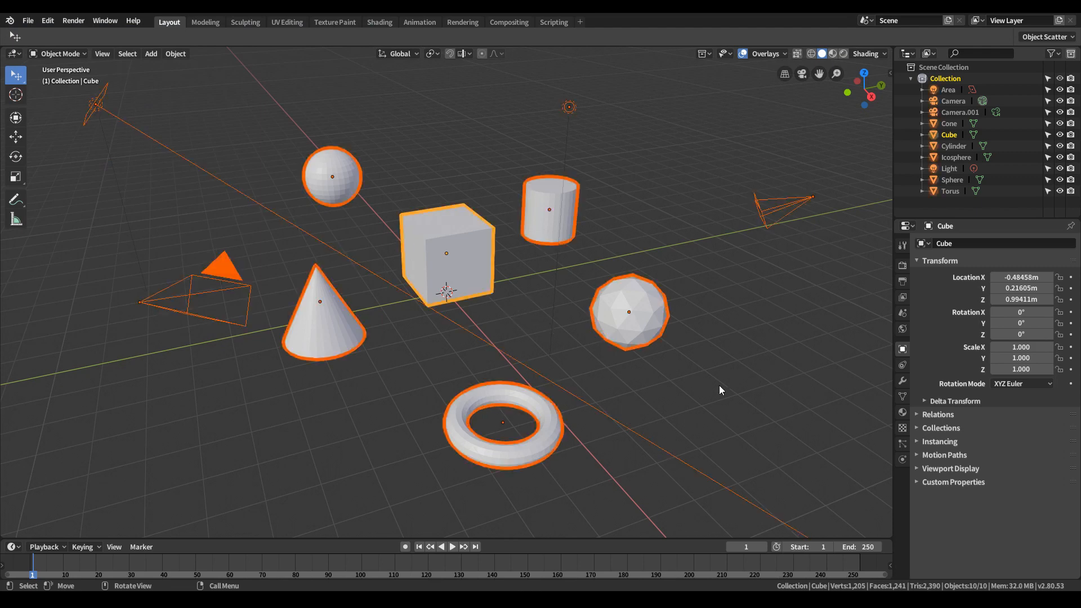
pyautogui.click(770, 336)
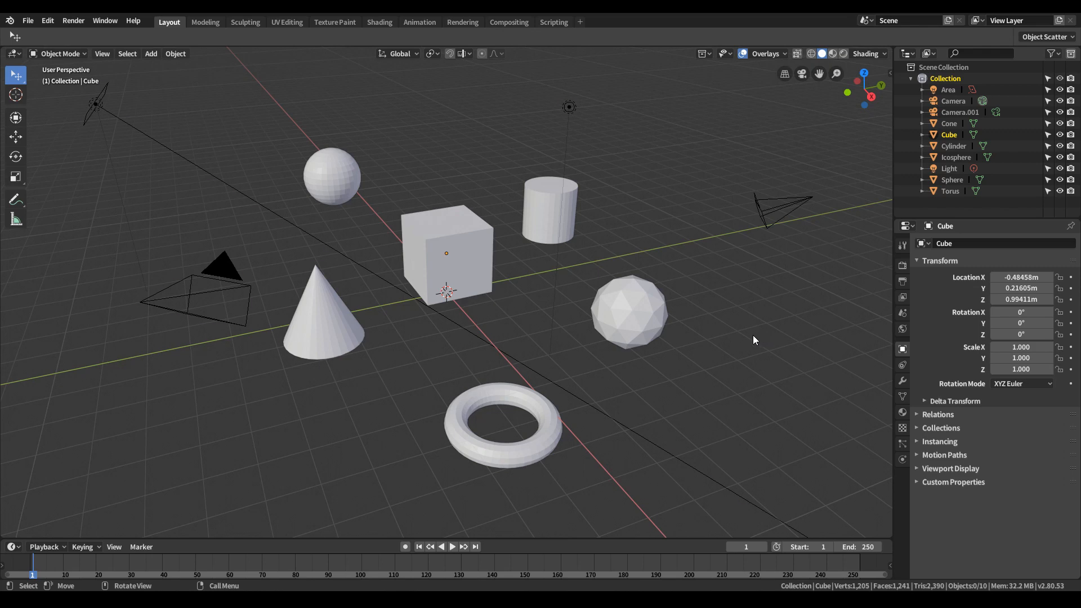
pyautogui.press('a')
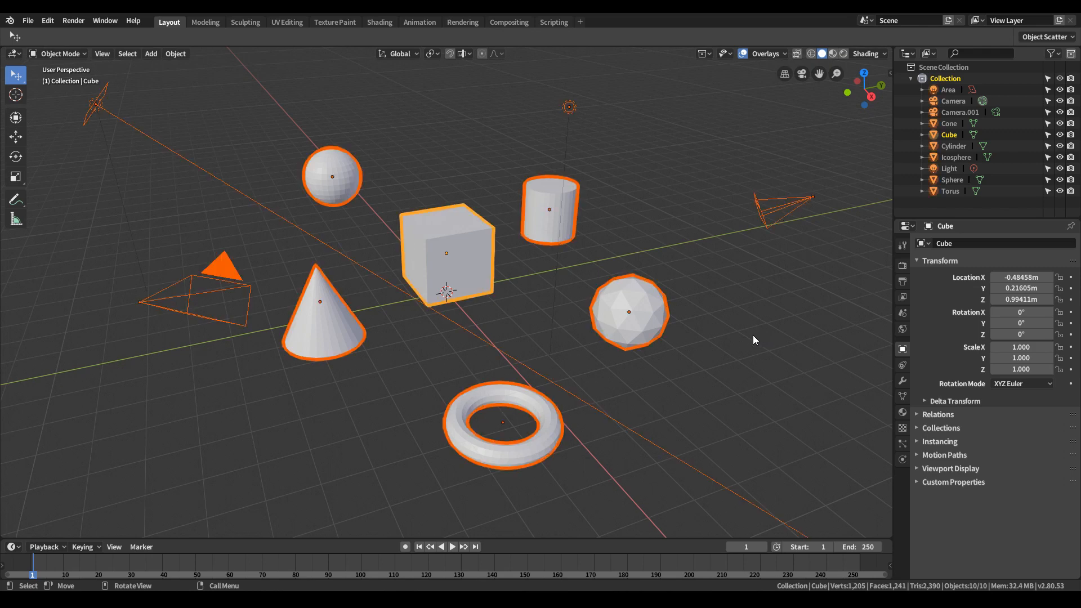
pyautogui.press('a')
pyautogui.press('a')
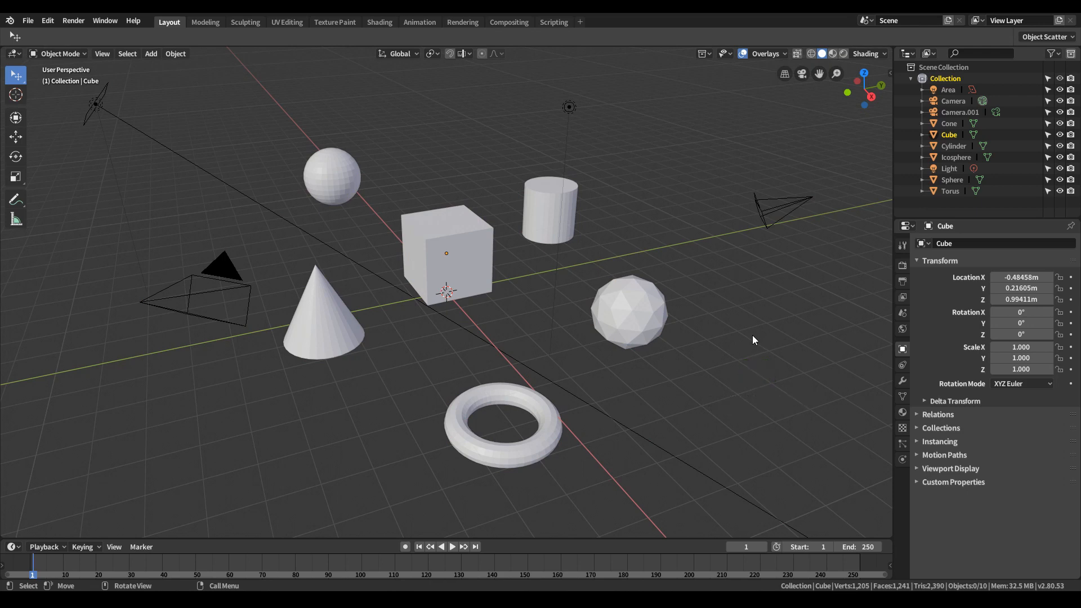
# - Select the cube and the icosphere together, and invert the selection
pyautogui.click(465, 262)
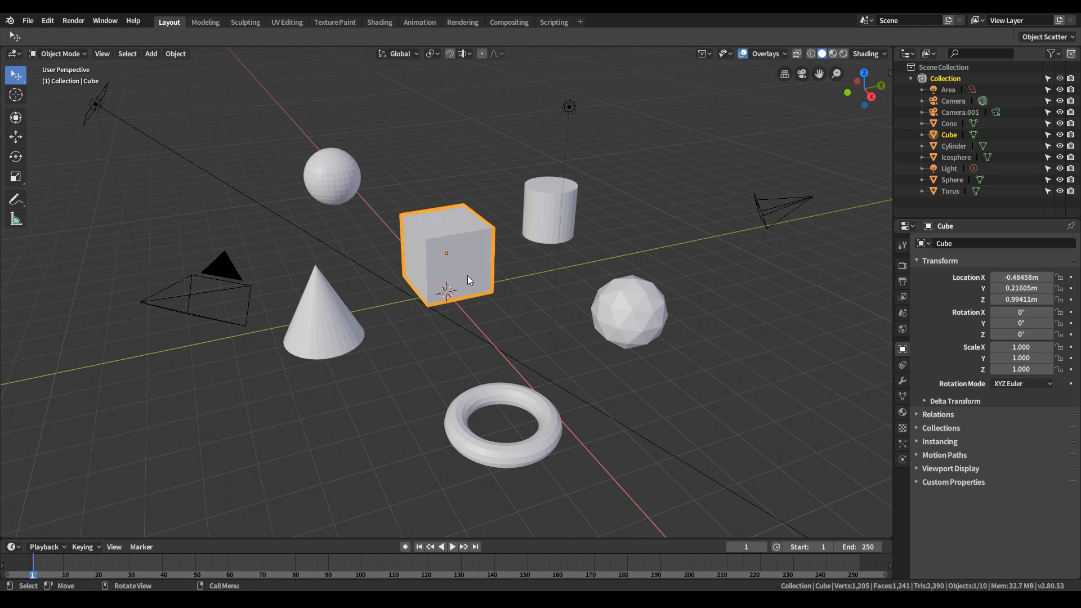
pyautogui.keyDown('shift'); pyautogui.click(635, 315); pyautogui.keyUp('shift')
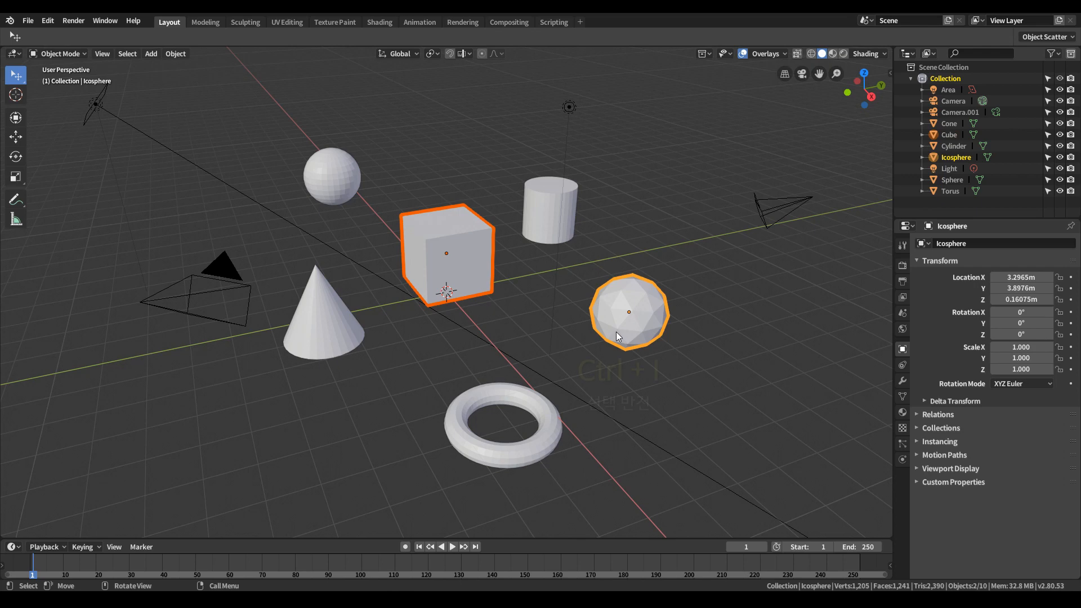
pyautogui.hotkey('ctrl', 'i')
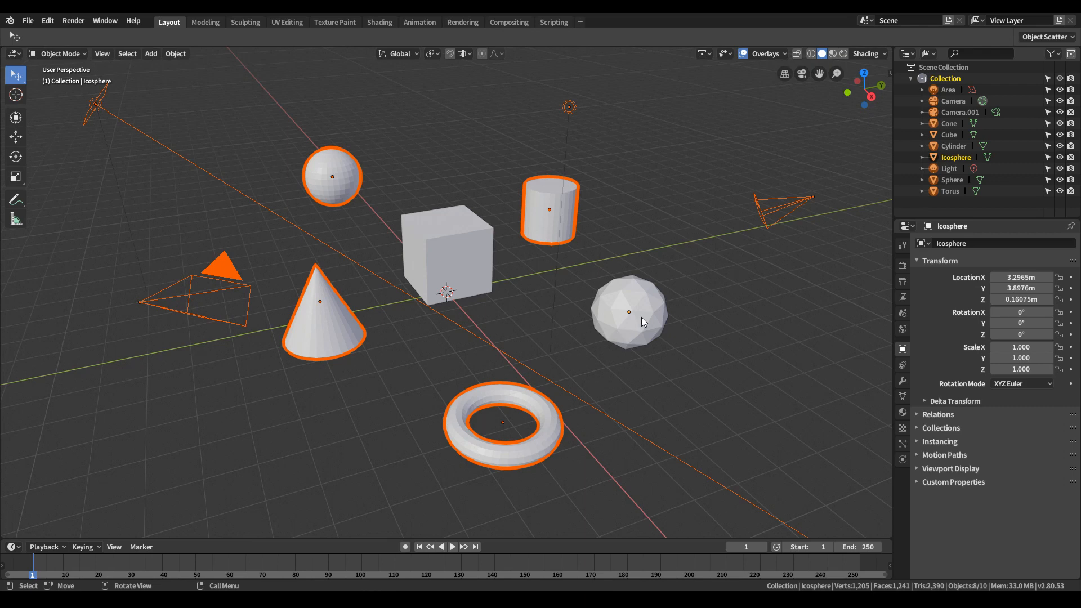
# - Try moving the inverted selection freely in the viewport, and undo the move
pyautogui.press('g')
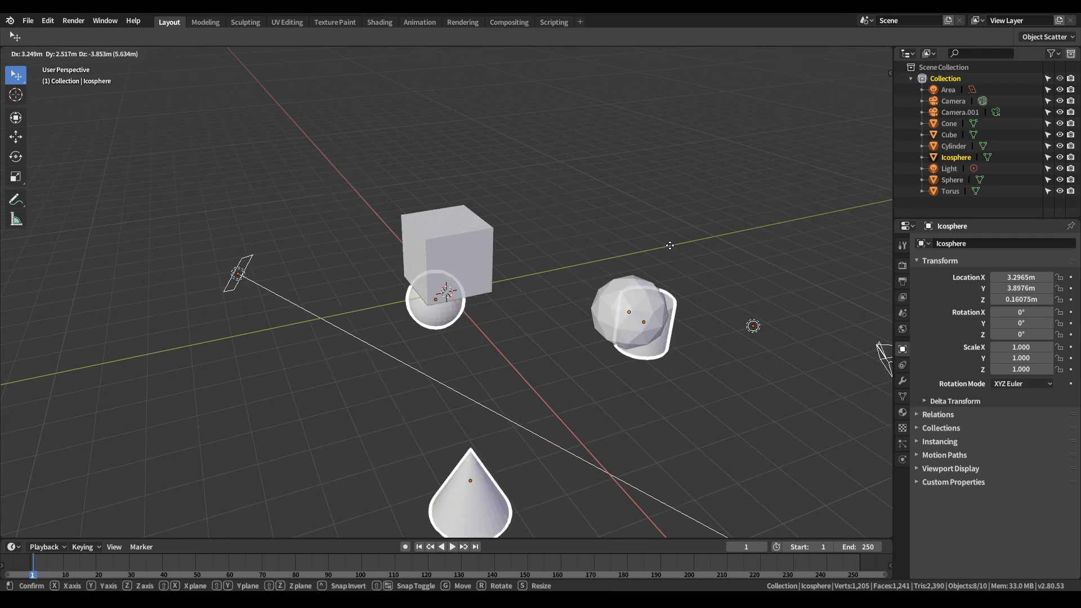
pyautogui.click(670, 246)
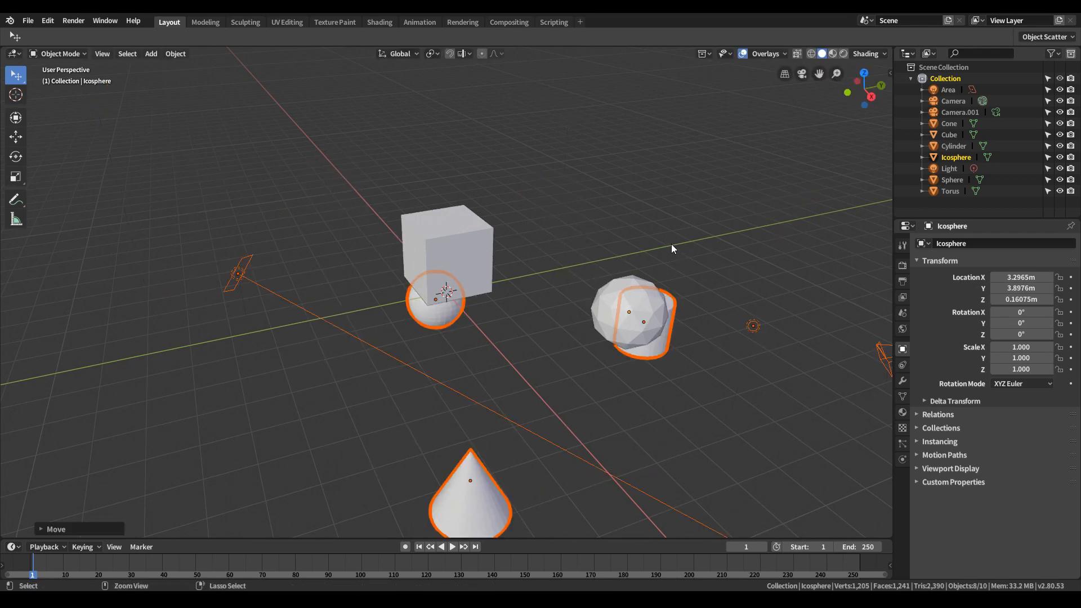
pyautogui.hotkey('ctrl', 'z')
# - Box-select the light, cylinder, icosphere and Camera.001 with the Select Box tool, and invert the selection
pyautogui.click(20, 79)
pyautogui.click(67, 102)
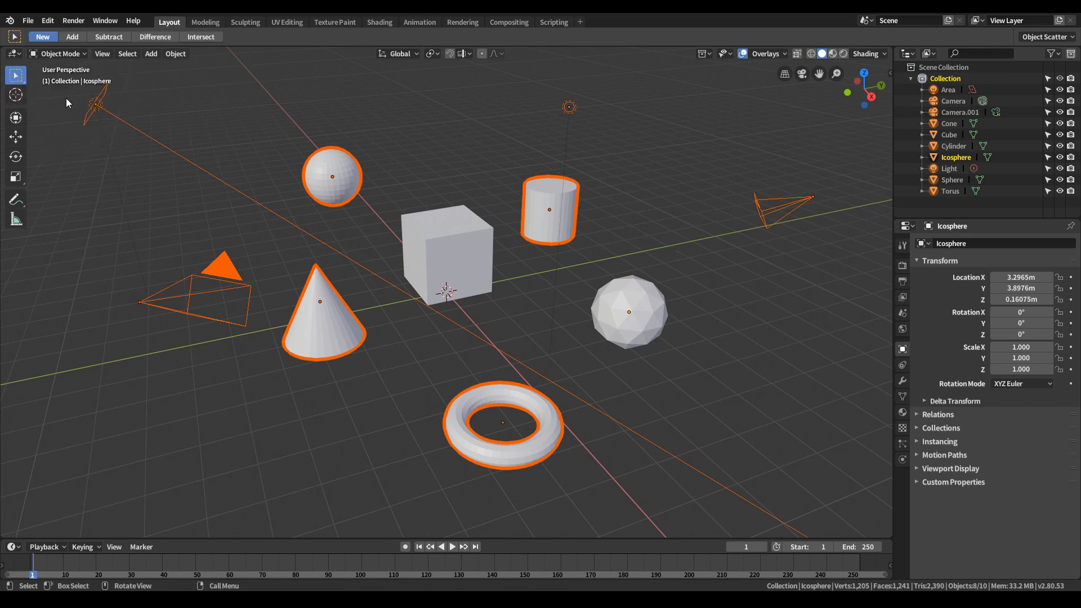
pyautogui.moveTo(519, 80); pyautogui.dragTo(855, 359)
pyautogui.hotkey('ctrl', 'i')
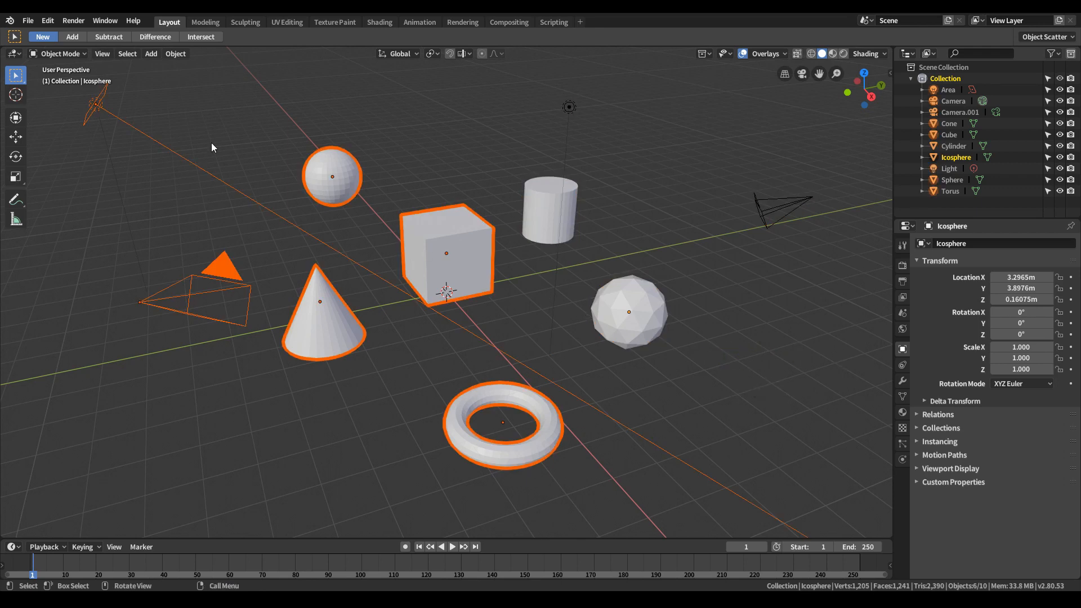
# - Select all objects of type Camera, and replace that selection with all objects of type Light
pyautogui.click(129, 54)
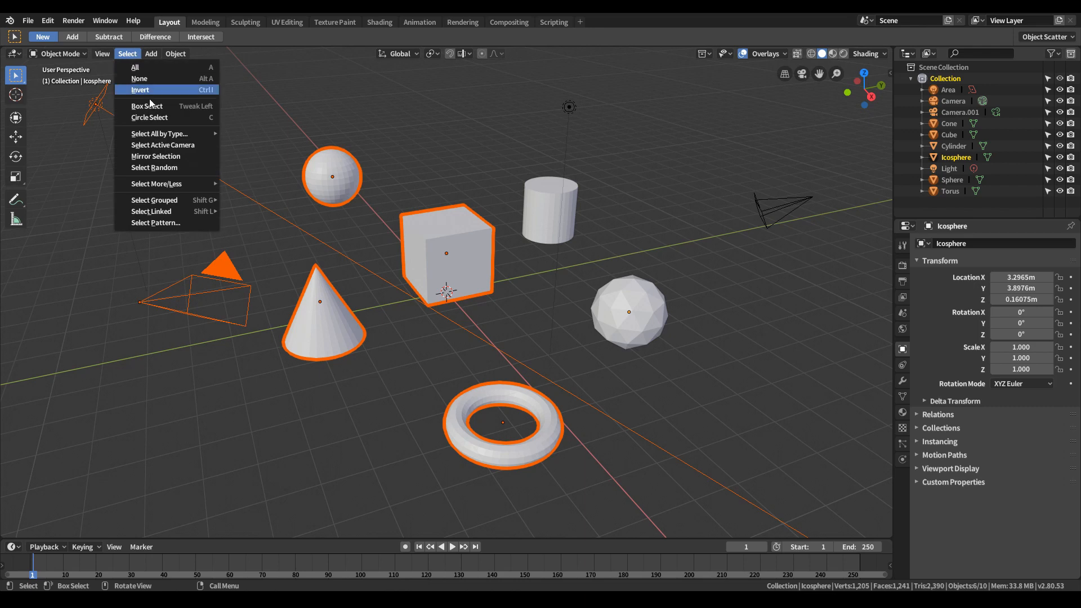
pyautogui.moveTo(150, 136)
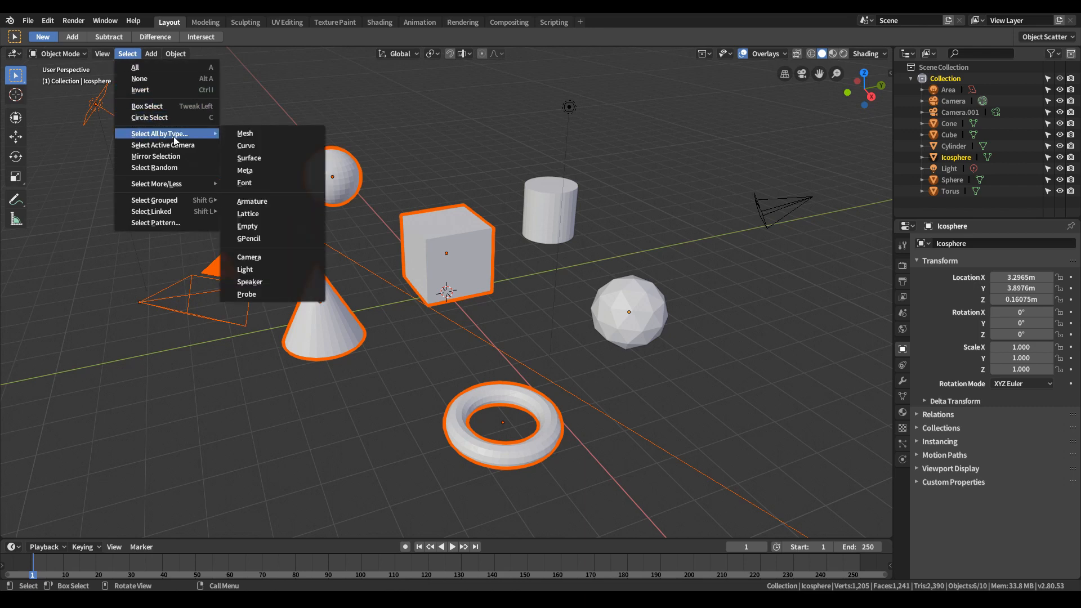
pyautogui.click(294, 258)
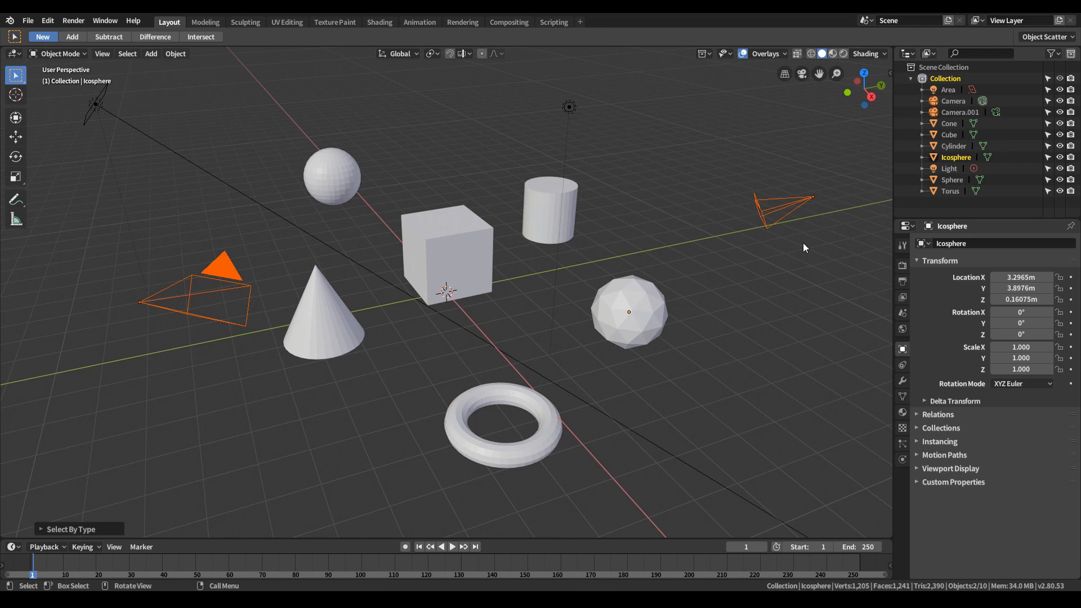
pyautogui.click(128, 53)
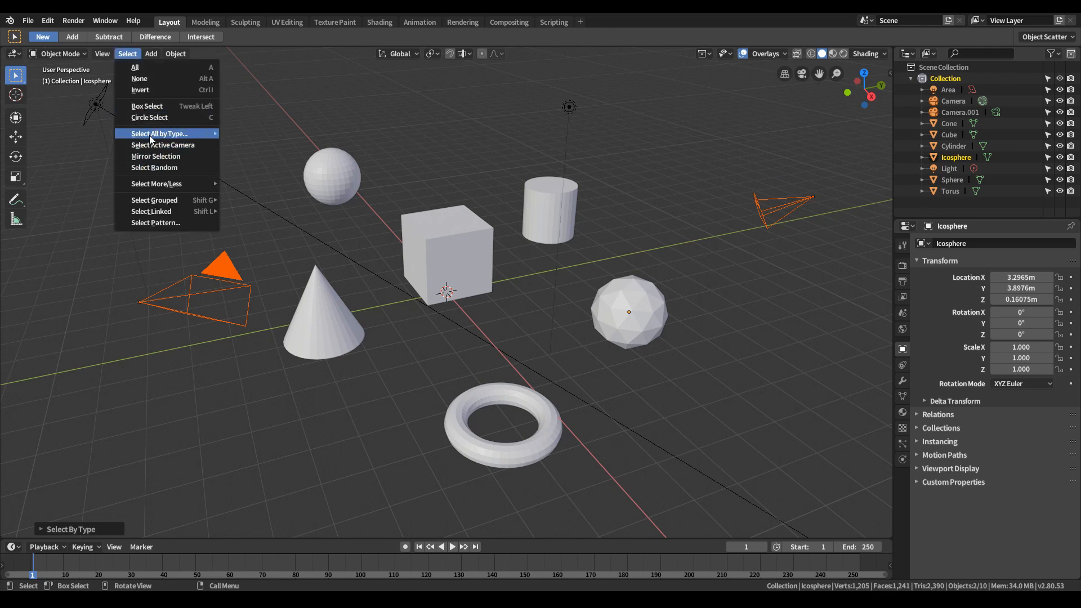
pyautogui.moveTo(169, 133)
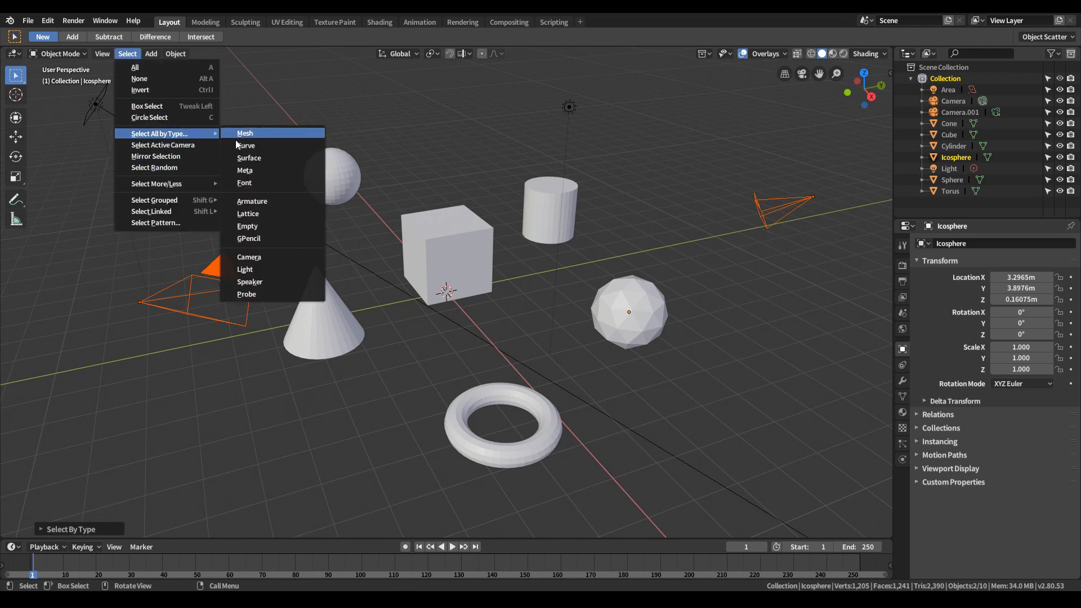
pyautogui.click(268, 270)
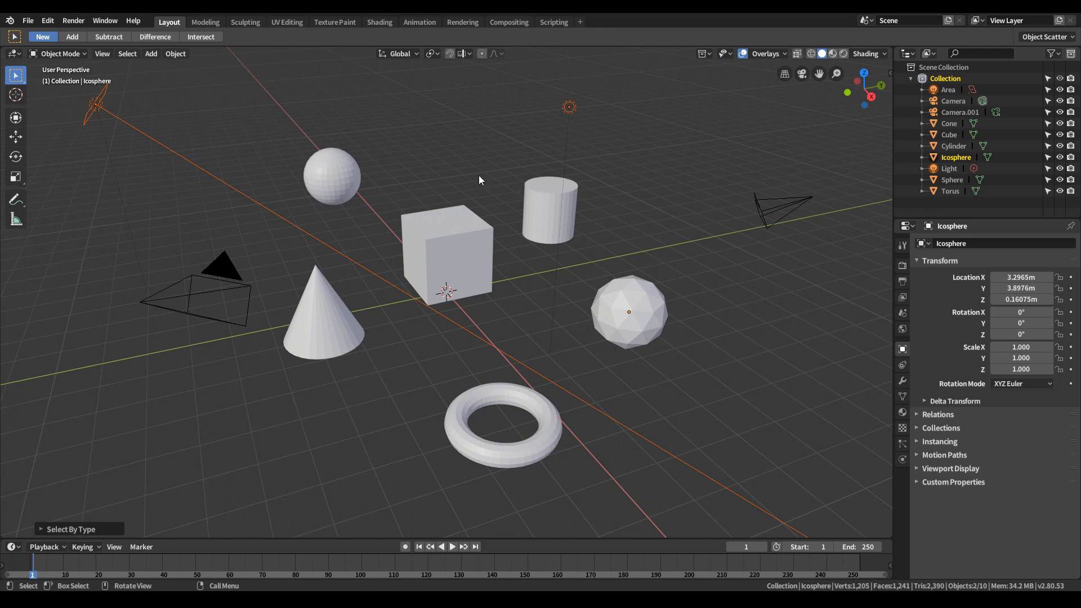
# - Select the scene's active camera, and pick the second camera, Camera.001, for comparison
pyautogui.click(129, 56)
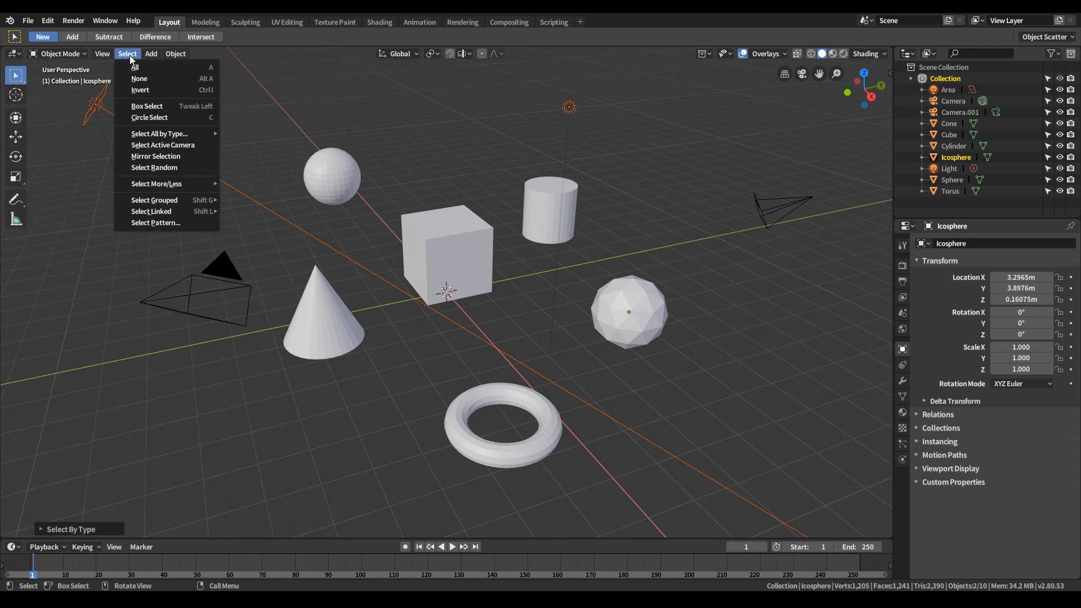
pyautogui.click(197, 148)
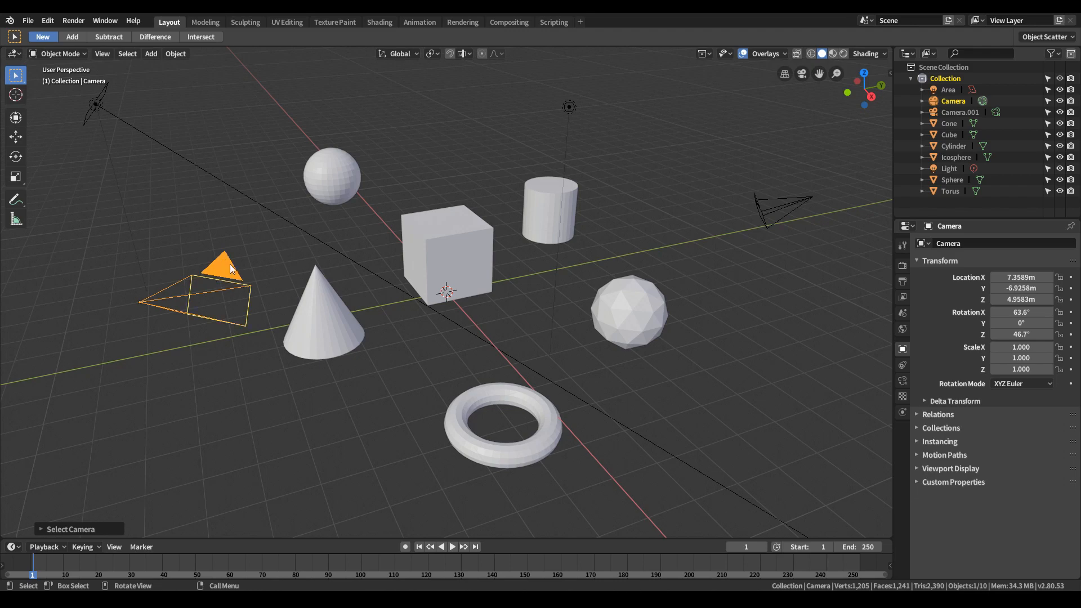
pyautogui.moveTo(725, 288); pyautogui.dragTo(612, 333, button='middle')
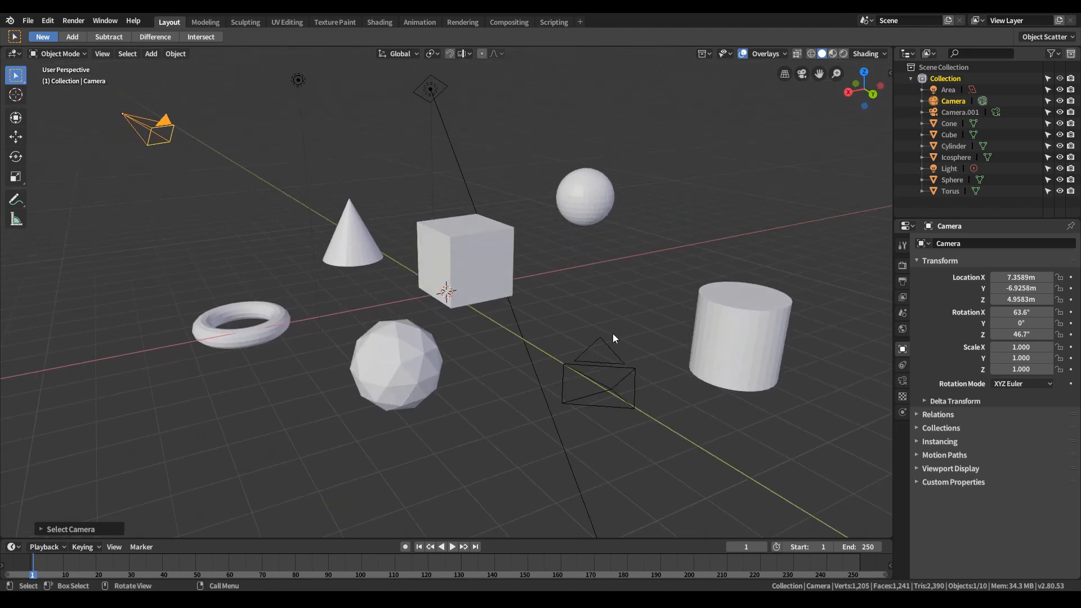
pyautogui.click(599, 342)
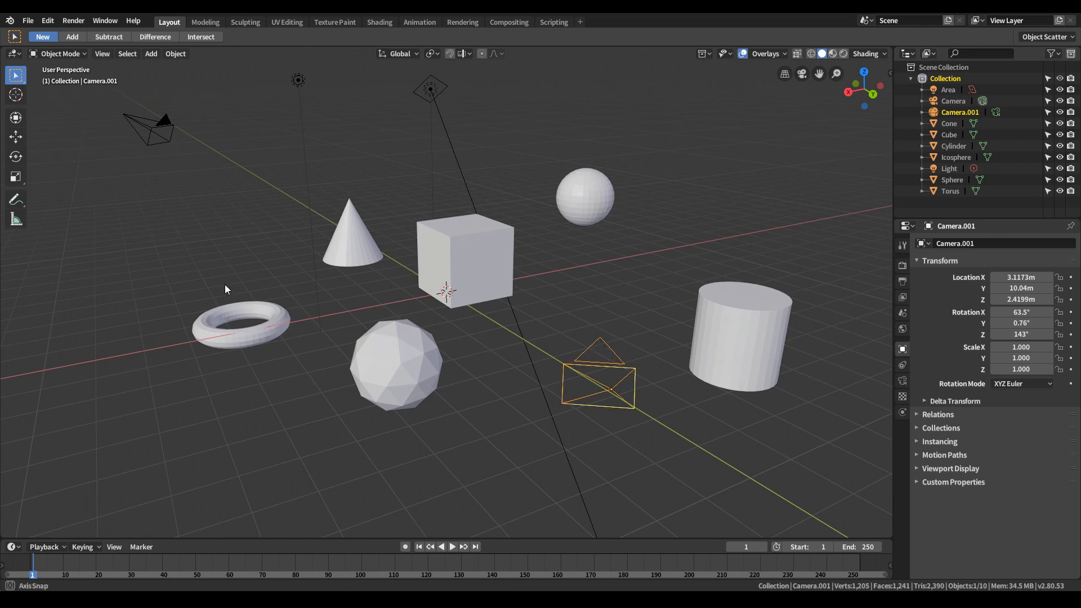
pyautogui.moveTo(225, 285); pyautogui.dragTo(340, 299, button='middle')
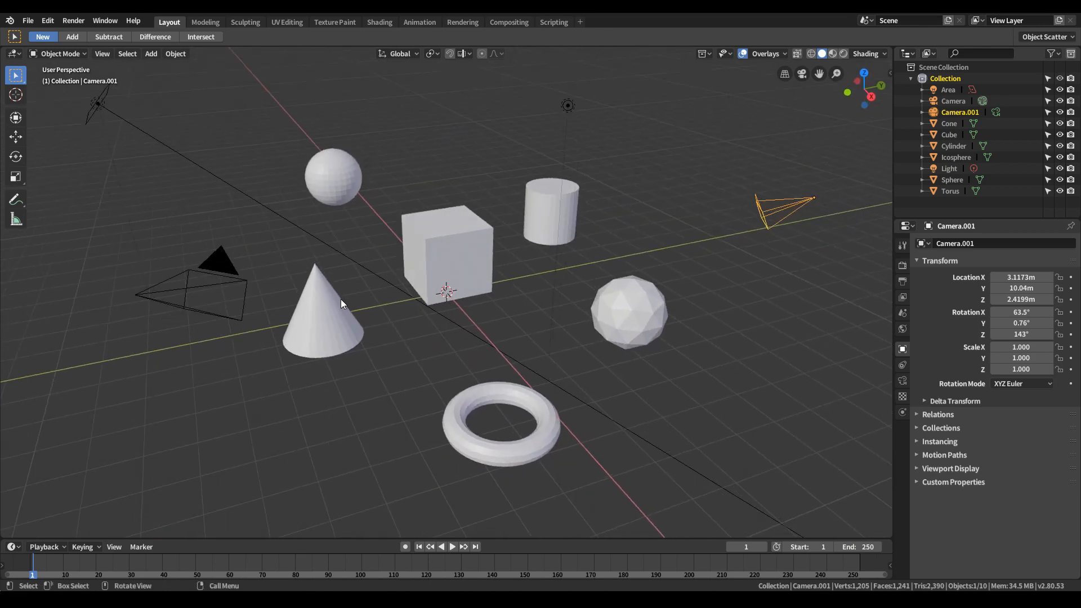
pyautogui.click(129, 53)
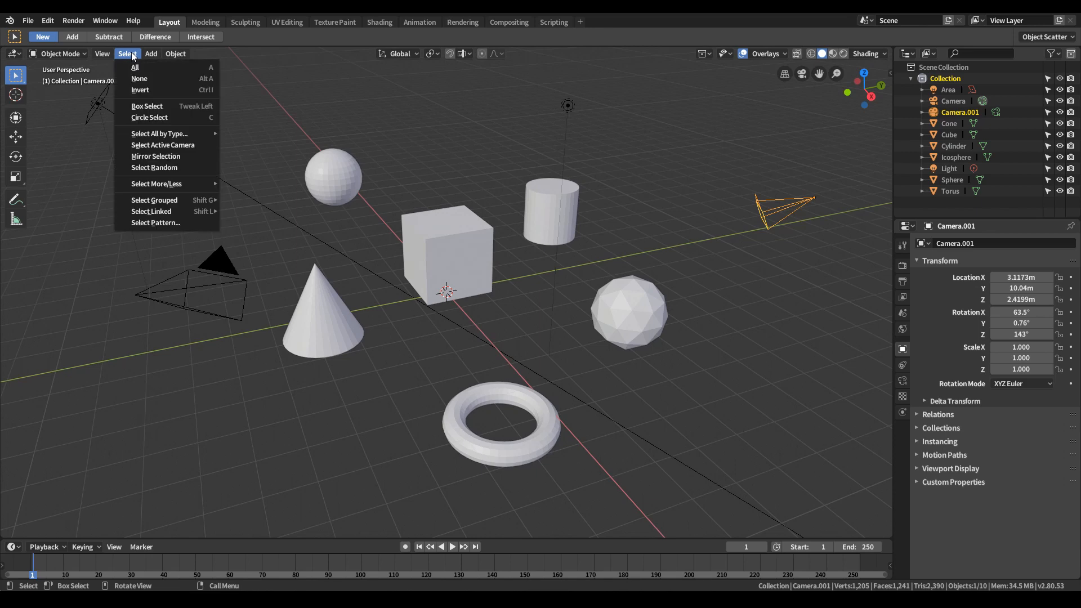
pyautogui.click(180, 157)
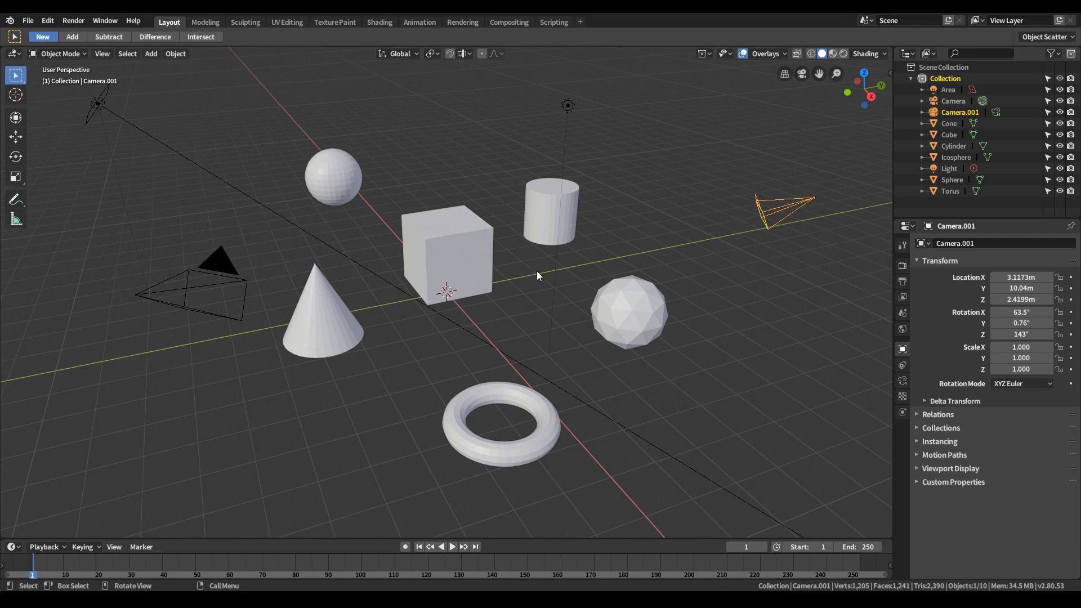
# - Duplicate the cube and place the copy beyond the icosphere, at about X 3.11, Y 8.00, Z 0.14 m
pyautogui.click(476, 248)
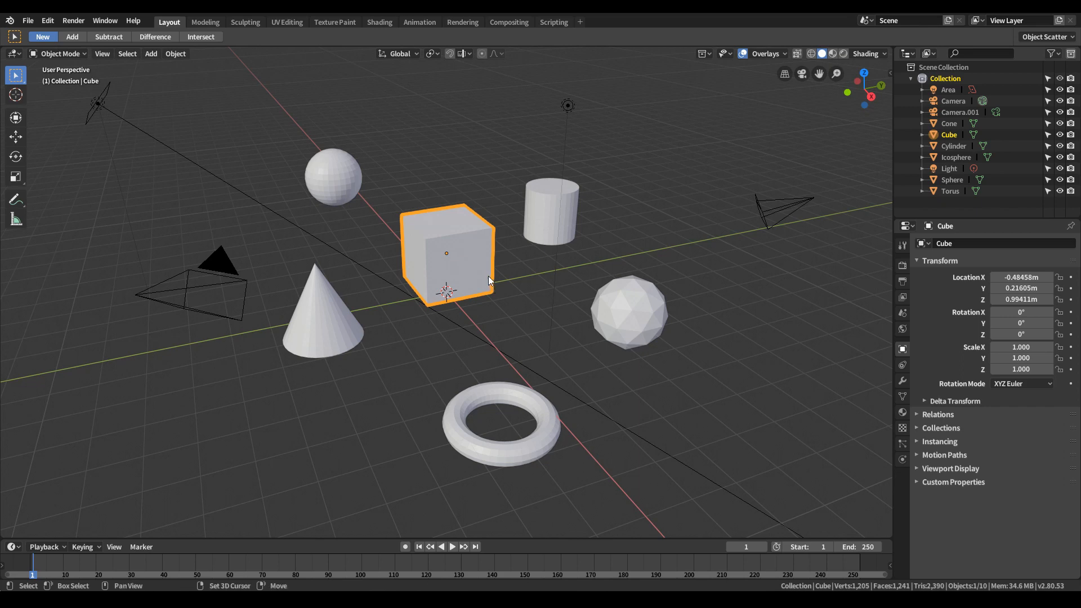
pyautogui.hotkey('shift', 'd')
pyautogui.click(747, 309)
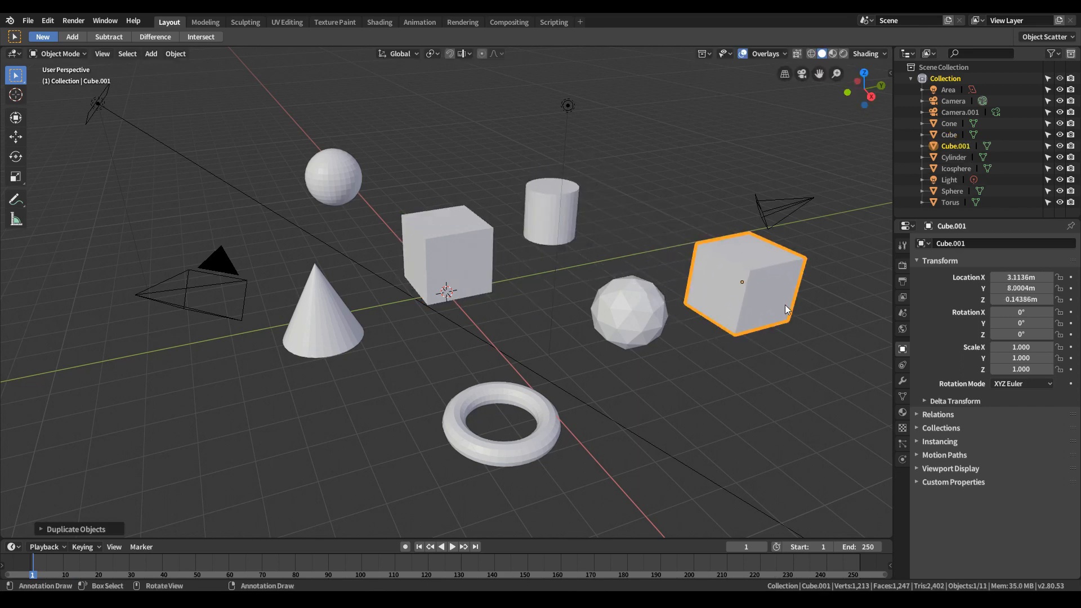
# - Rename the original cube as Cube.L in the Outliner
pyautogui.click(455, 257)
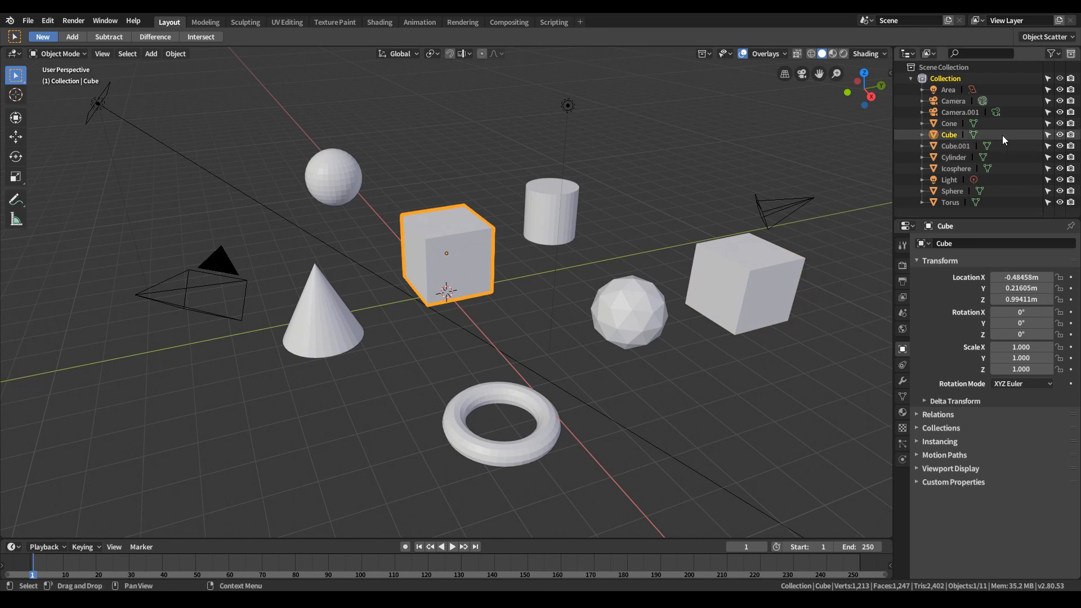
pyautogui.doubleClick(951, 134)
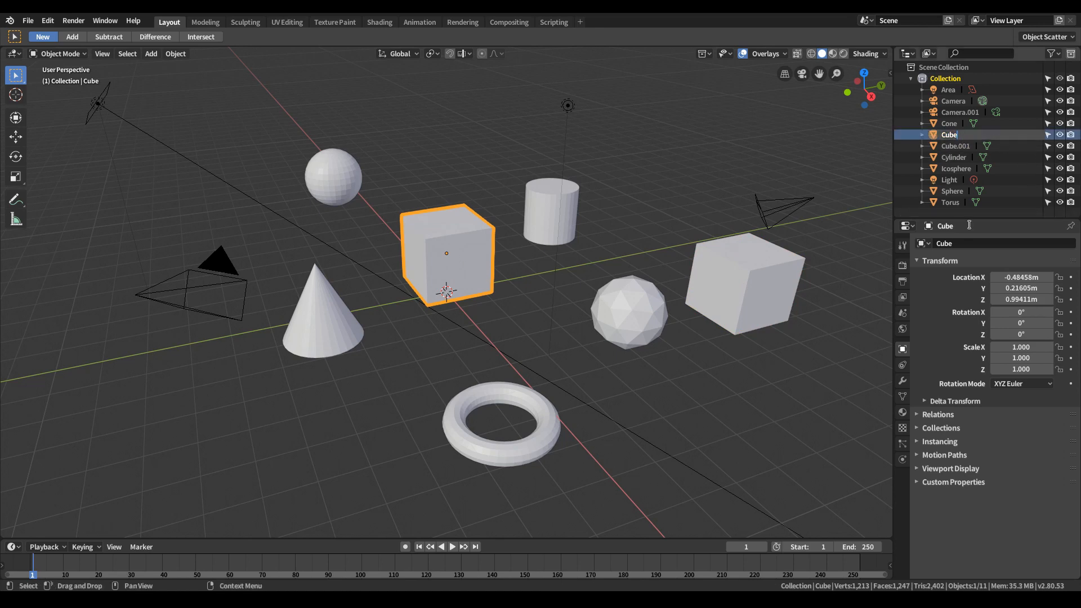
pyautogui.write('.L')
pyautogui.press('Return')
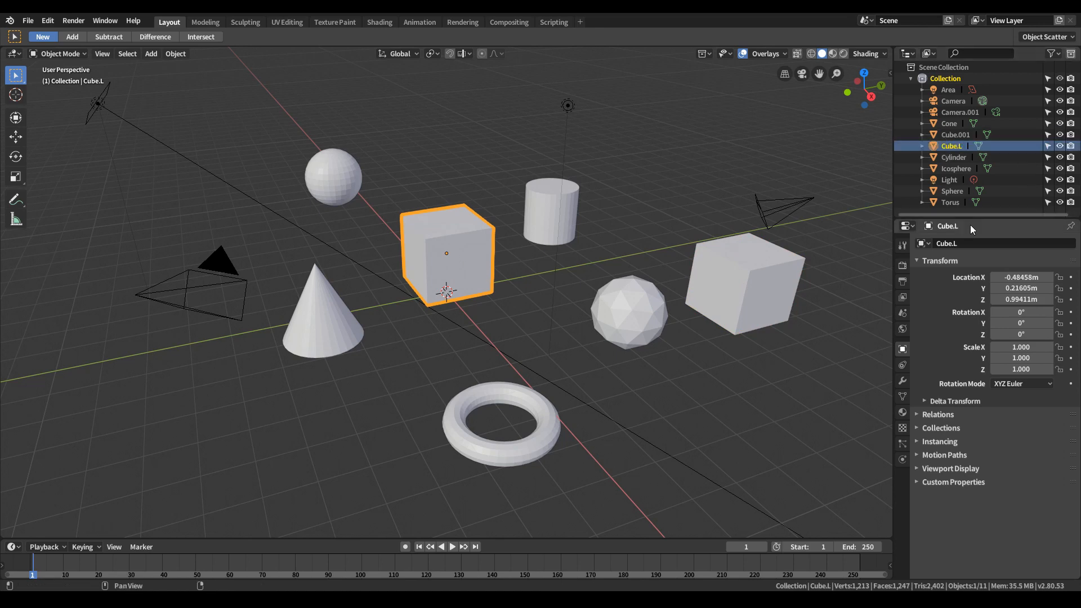
# - Rename the duplicated cube as Cube.R in the Outliner
pyautogui.click(764, 281)
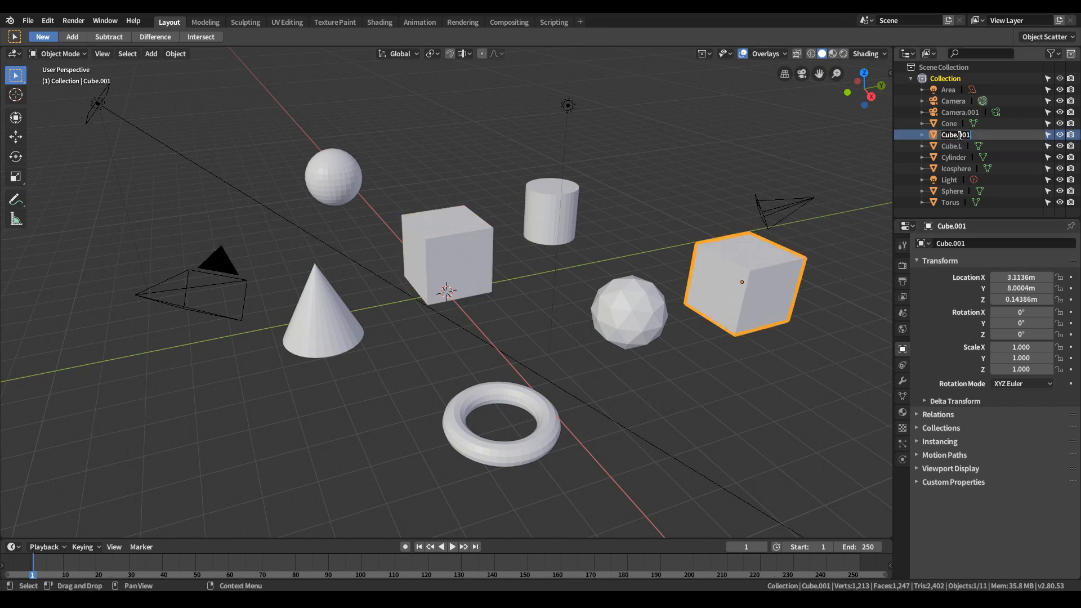
pyautogui.write('R')
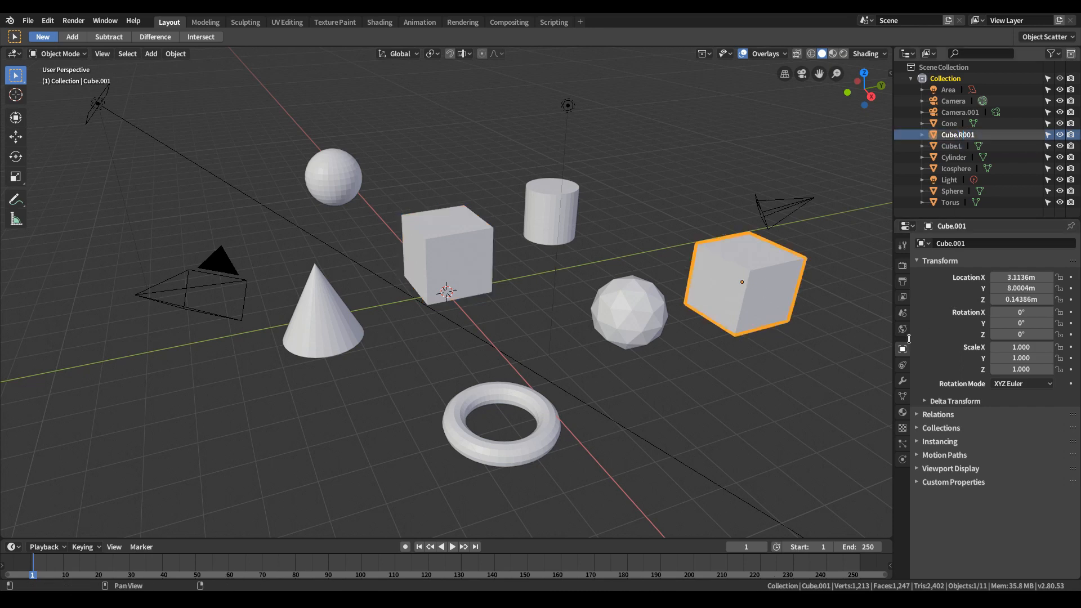
pyautogui.press('Delete')
pyautogui.press('Delete')
pyautogui.press('Delete')
pyautogui.press('Return')
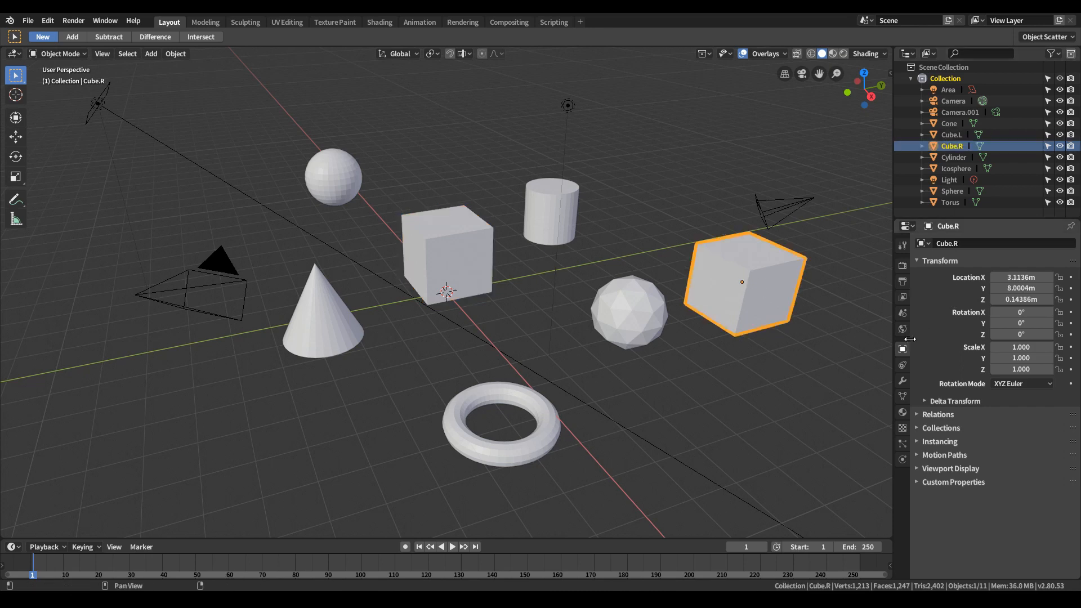
# - Apply Mirror Selection to Cube.R so that its counterpart Cube.L is selected instead
pyautogui.click(124, 54)
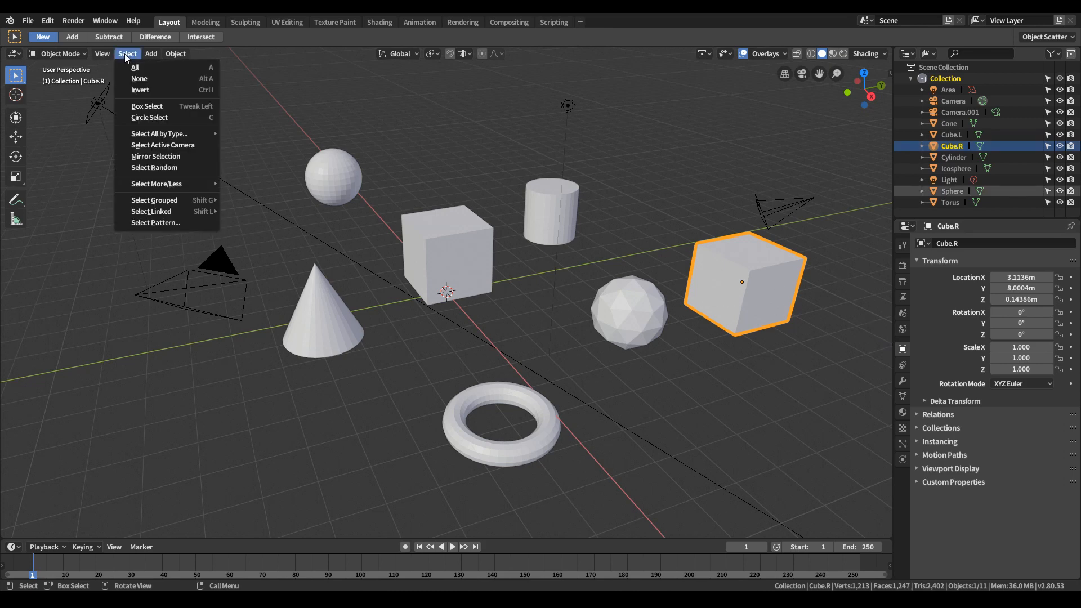
pyautogui.click(144, 157)
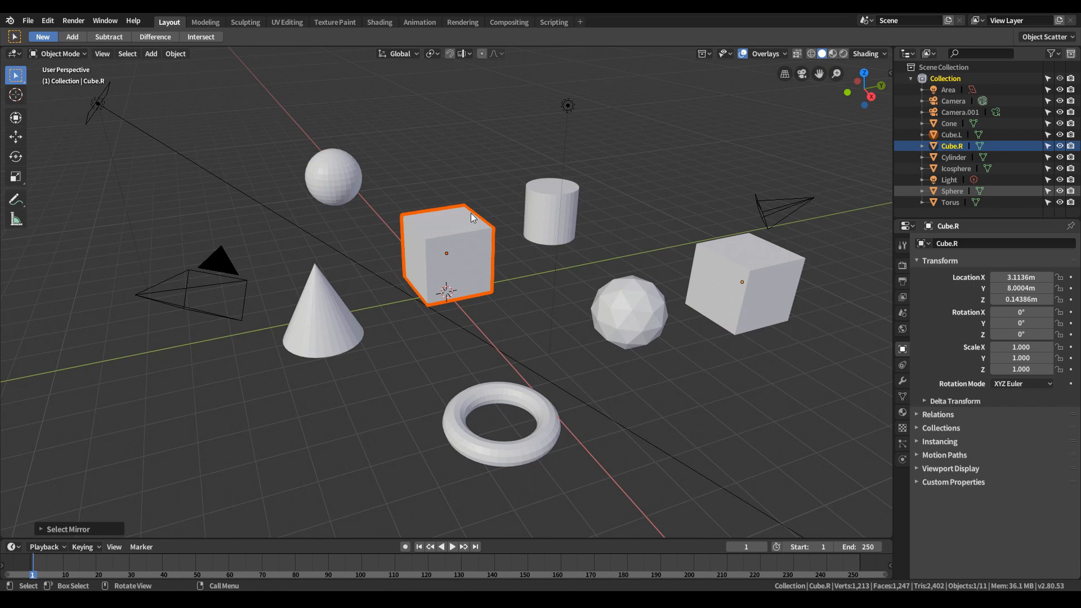
# - Toggle the Extend option of the mirror selection on and off to compare both behaviours, leaving it disabled
pyautogui.click(70, 528)
pyautogui.click(182, 525)
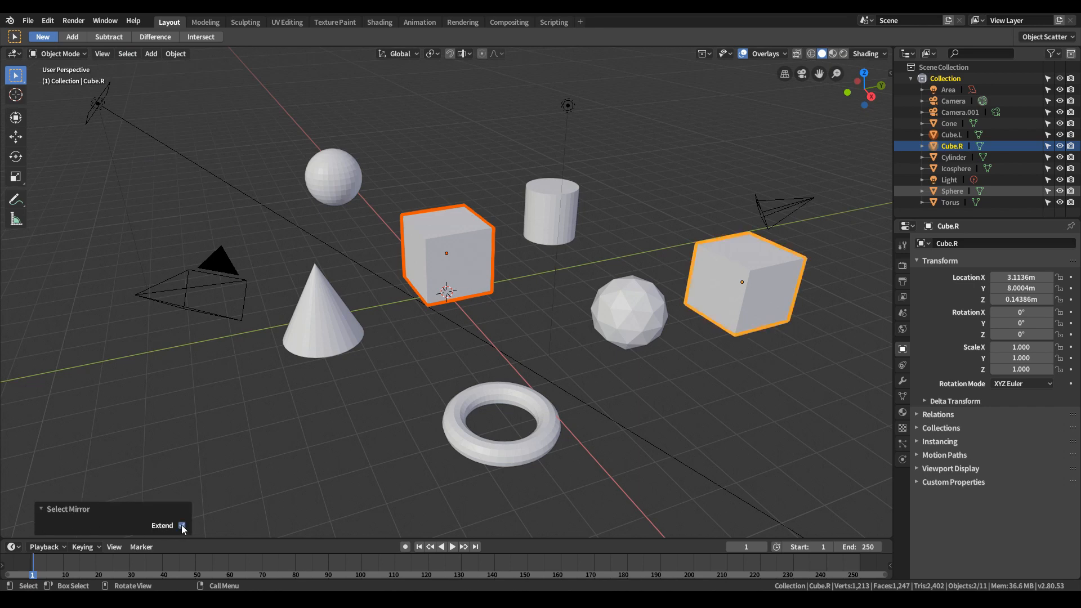
pyautogui.click(181, 526)
pyautogui.click(182, 525)
pyautogui.click(182, 525)
pyautogui.click(68, 509)
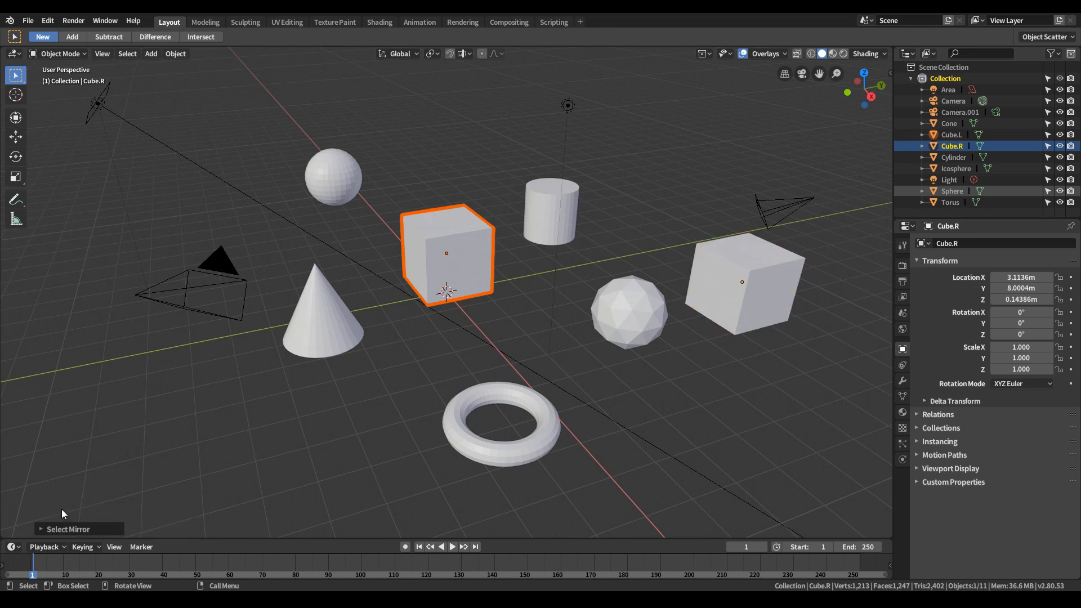
# - Select Cube.L and rename it as Cube_L in the Outliner
pyautogui.click(738, 280)
pyautogui.click(428, 261)
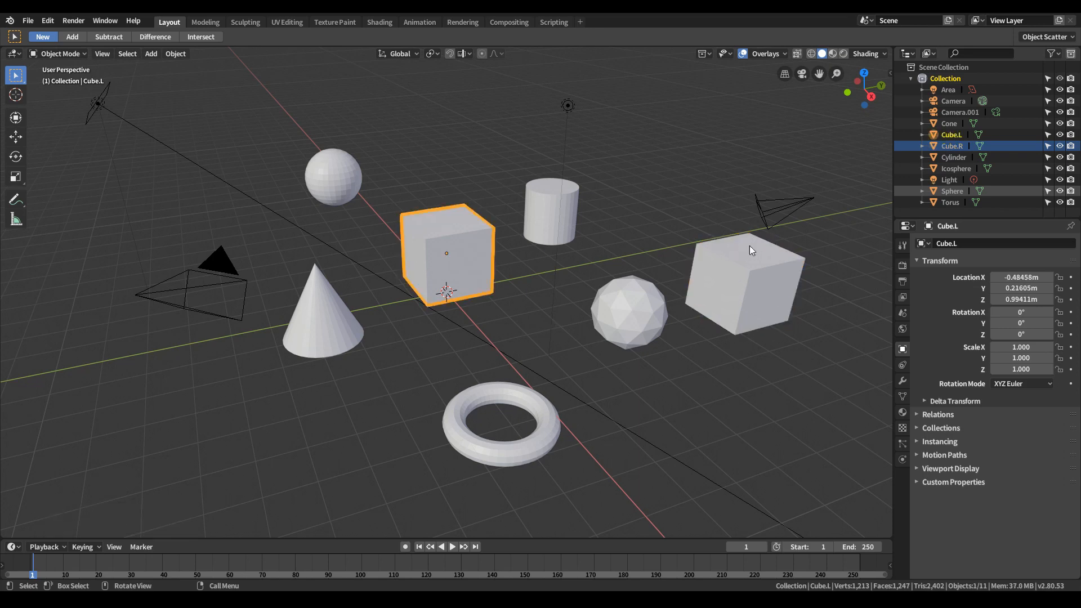
pyautogui.doubleClick(960, 136)
pyautogui.press('Right')
pyautogui.press('BackSpace')
pyautogui.press('BackSpace')
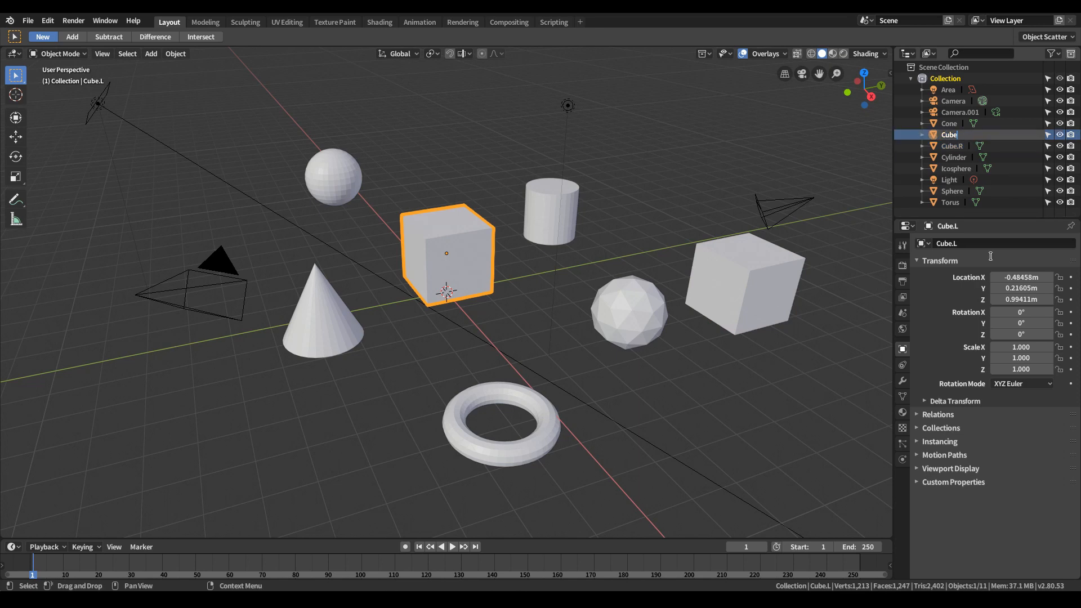
pyautogui.write('_L')
pyautogui.press('Return')
# - Rename Cube.R as Cube_R and apply Mirror Selection to it so that Cube_L is selected instead
pyautogui.doubleClick(960, 137)
pyautogui.press('Right')
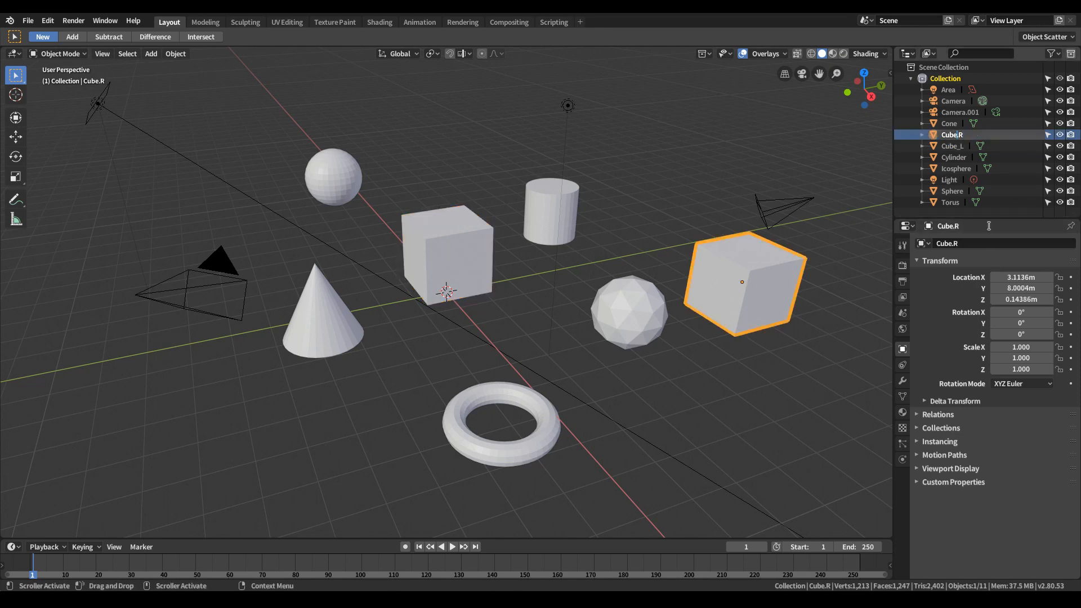
pyautogui.press('Left')
pyautogui.press('Left')
pyautogui.write('_')
pyautogui.press('Delete')
pyautogui.press('Return')
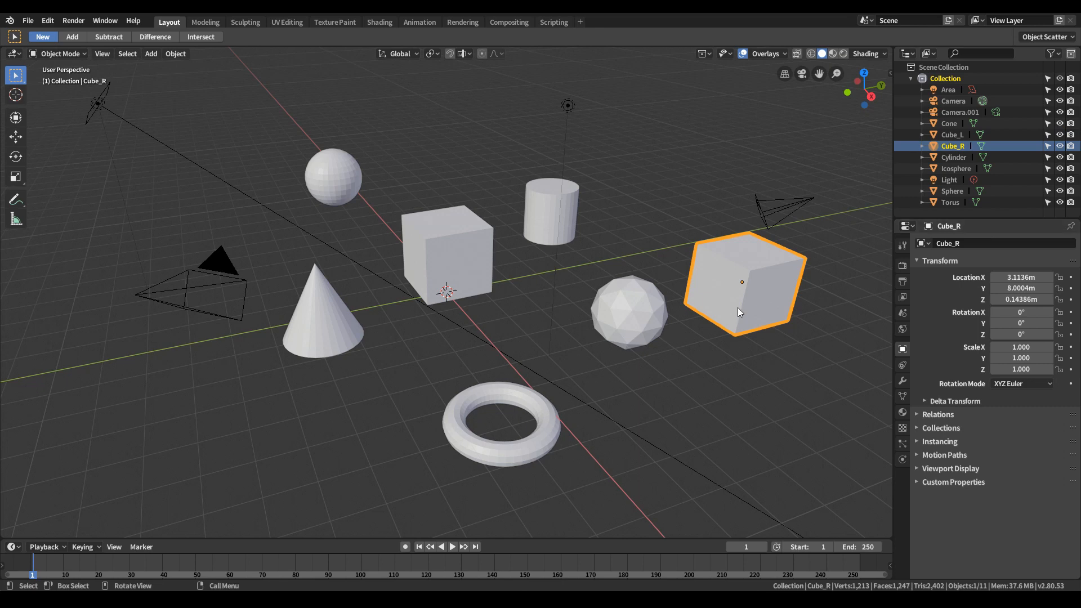
pyautogui.click(127, 57)
pyautogui.click(157, 154)
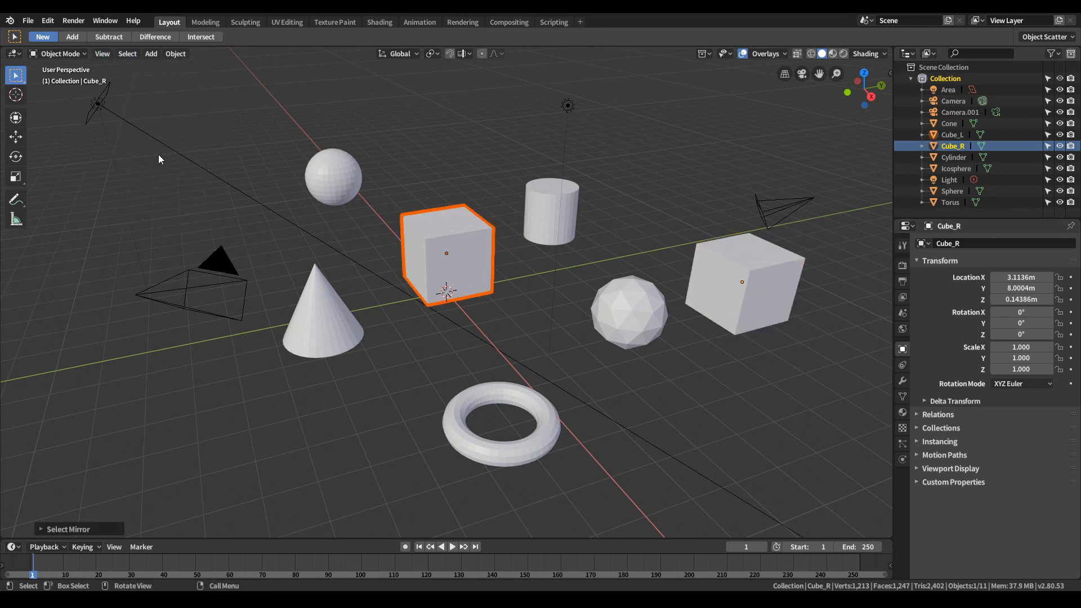
# - Select Cube_L and rename it as Cubeleft in the Outliner
pyautogui.click(474, 249)
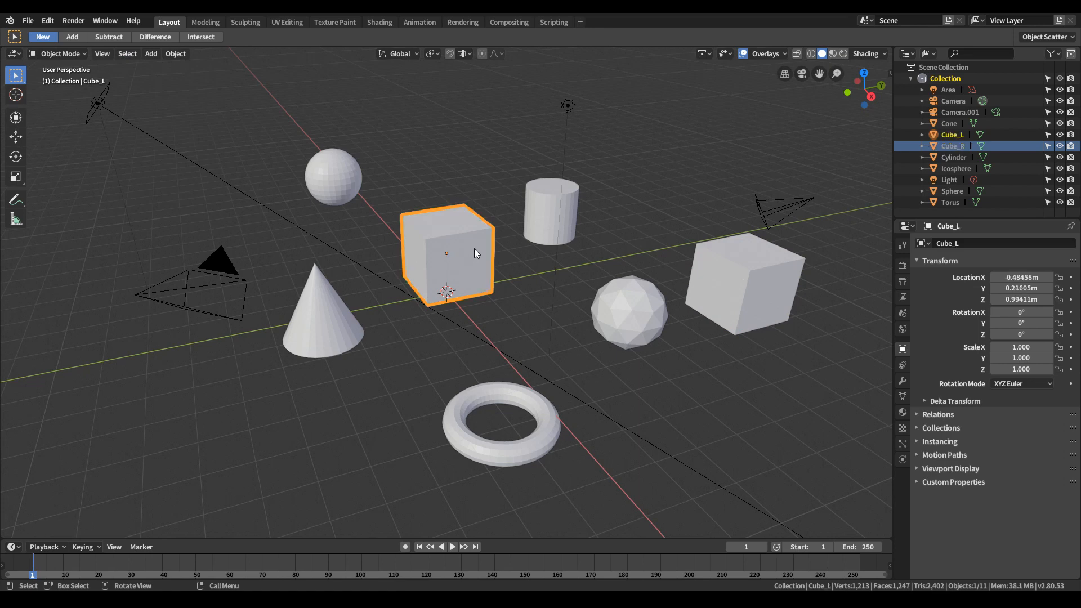
pyautogui.doubleClick(950, 136)
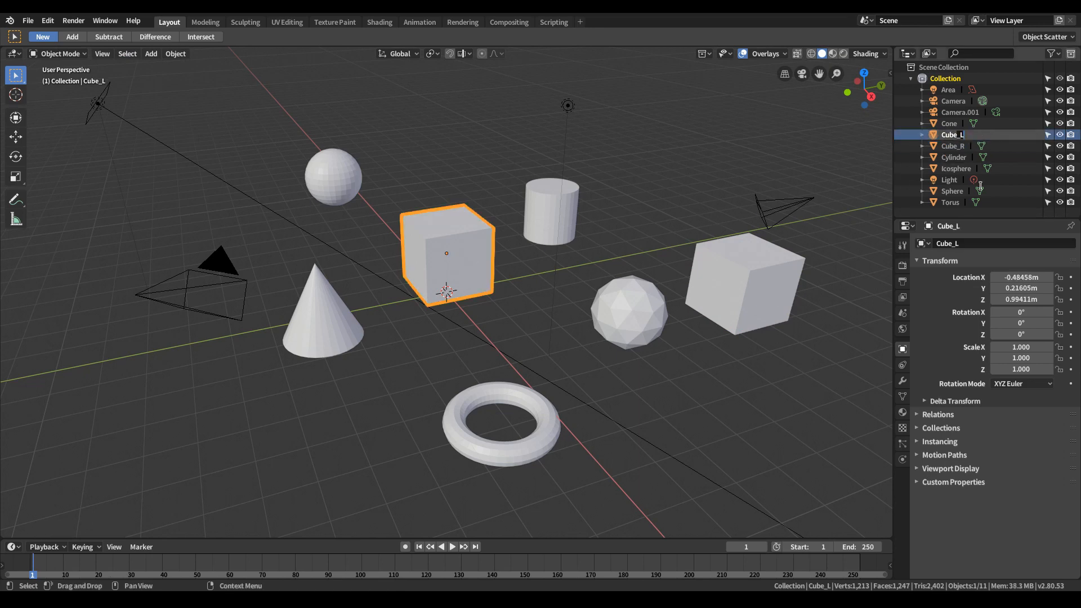
pyautogui.press('BackSpace')
pyautogui.press('BackSpace')
pyautogui.write('left')
pyautogui.press('Return')
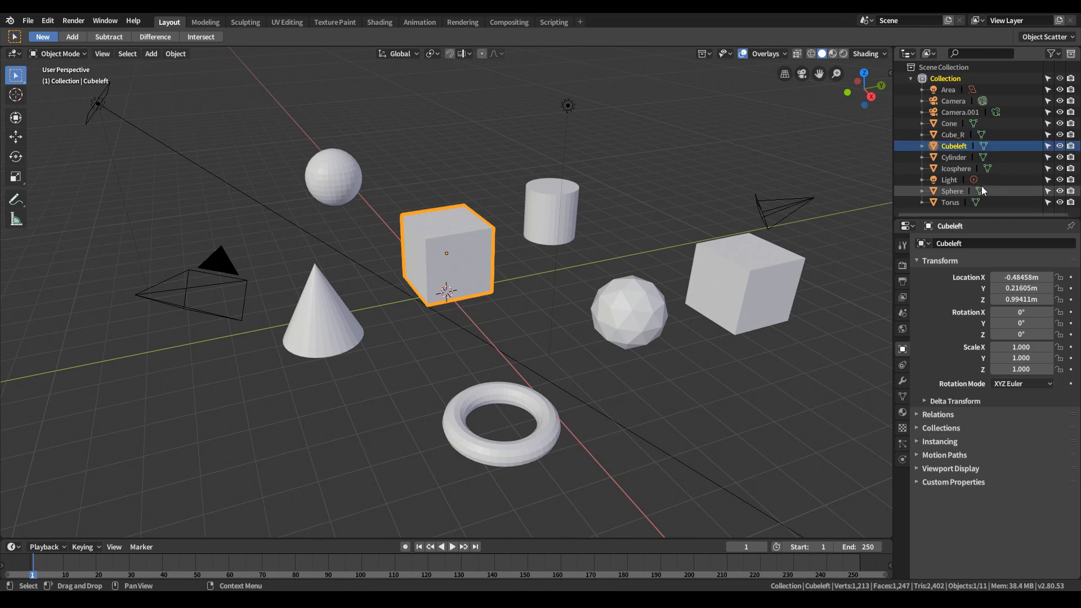
# - Rename Cube_R as Cuberight in the Outliner
pyautogui.click(956, 135)
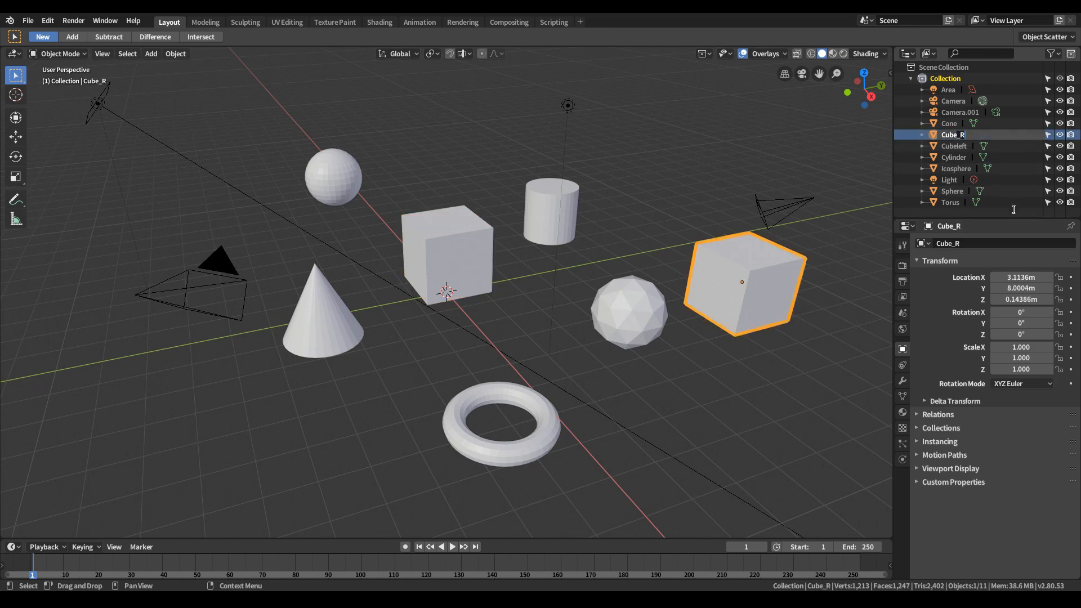
pyautogui.press('BackSpace')
pyautogui.press('BackSpace')
pyautogui.write('right')
pyautogui.press('Return')
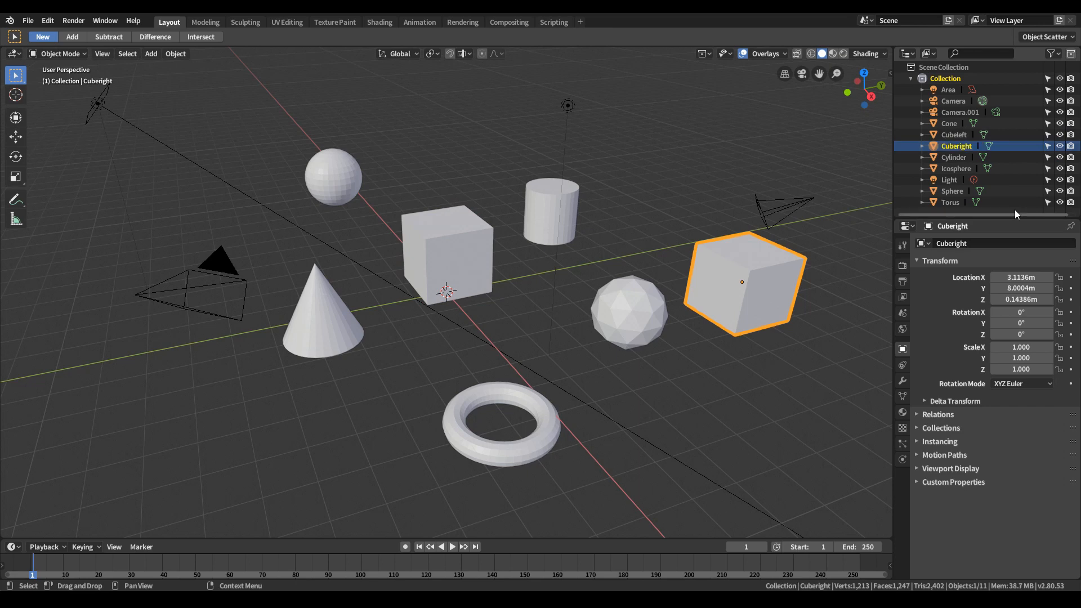
# - Select Cubeleft and apply Mirror Selection so that its counterpart Cuberight is selected instead
pyautogui.click(444, 249)
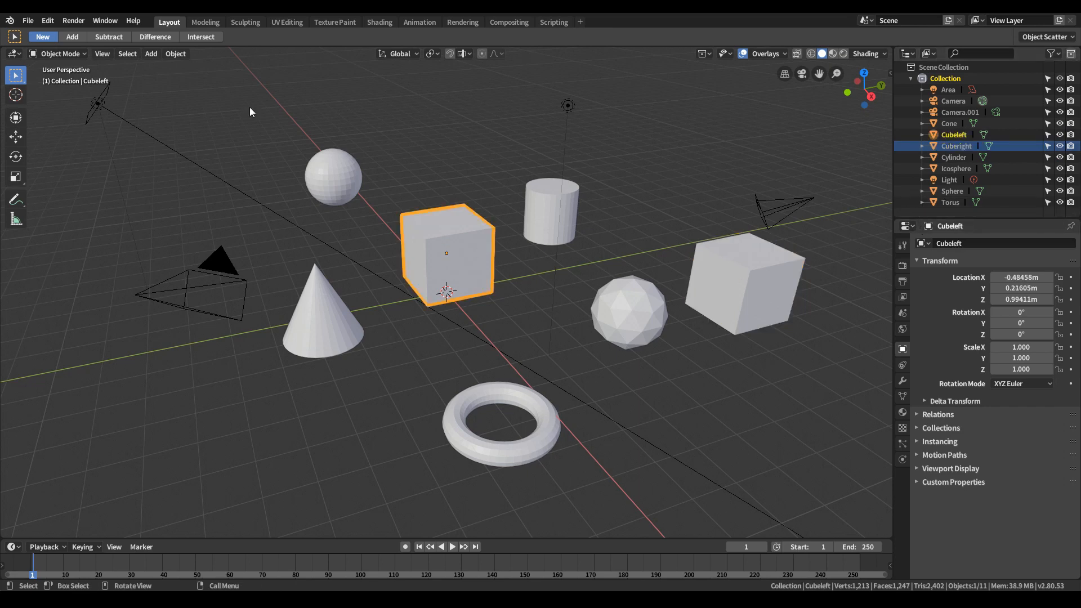
pyautogui.click(127, 54)
pyautogui.click(167, 157)
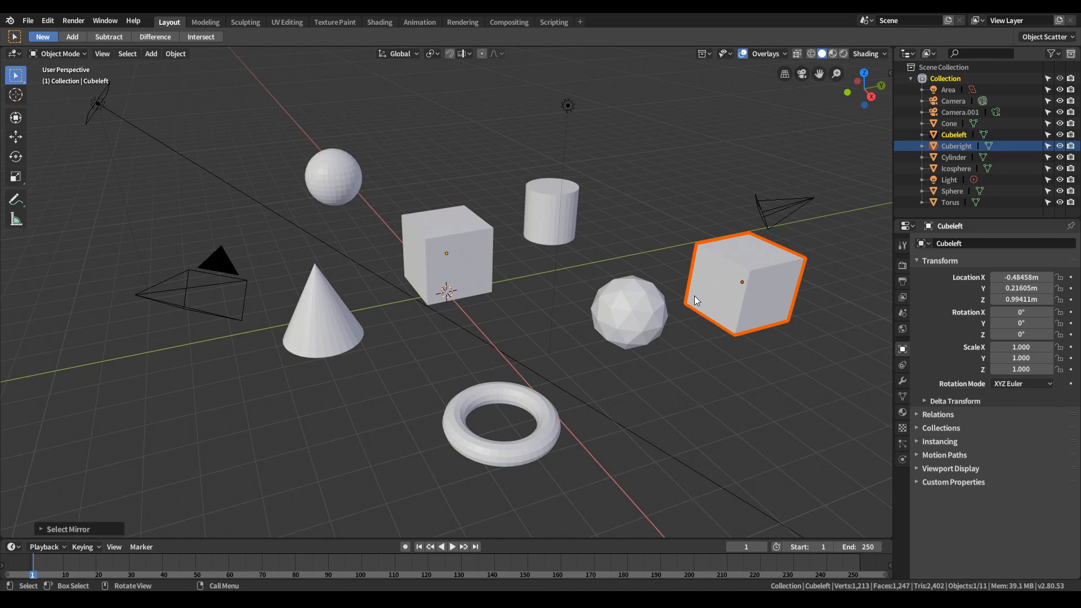
# - Select Cubeleft and rename it as Cube.L in the Outliner
pyautogui.click(486, 252)
pyautogui.doubleClick(955, 135)
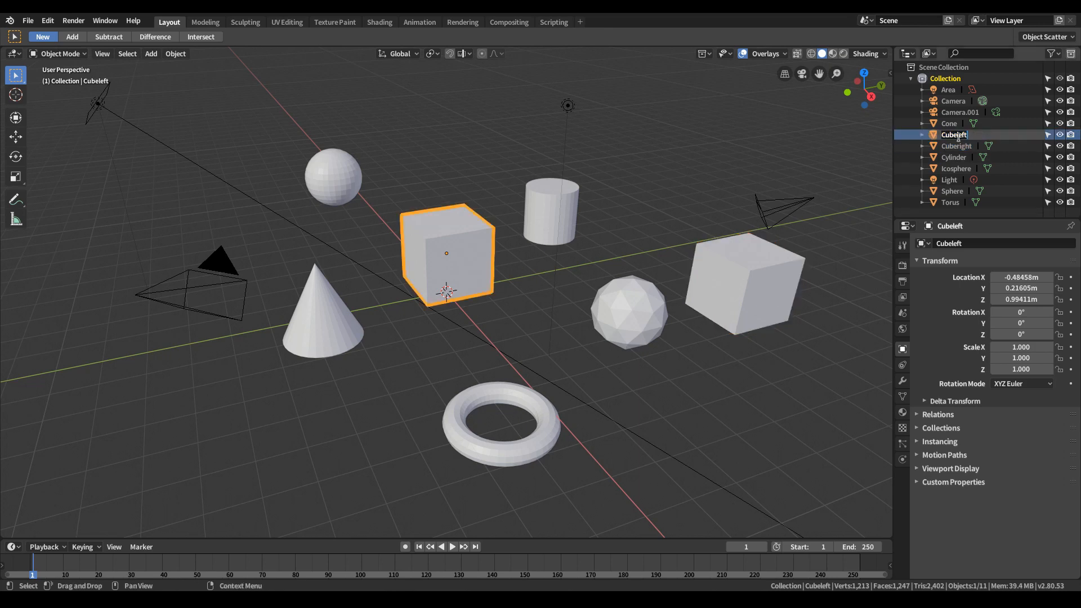
pyautogui.write('Cube.L')
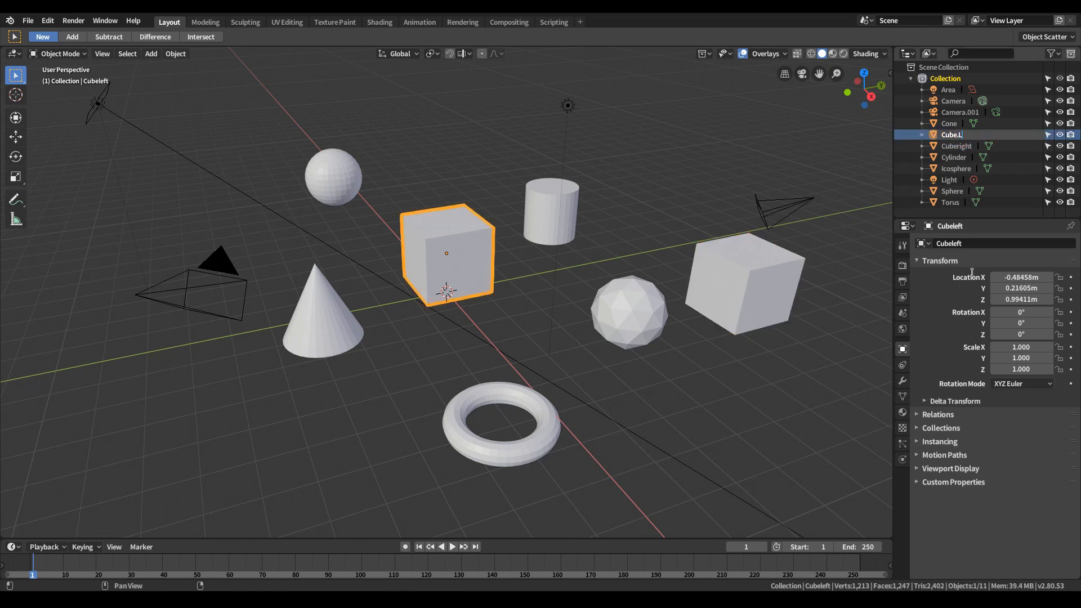
pyautogui.press('Return')
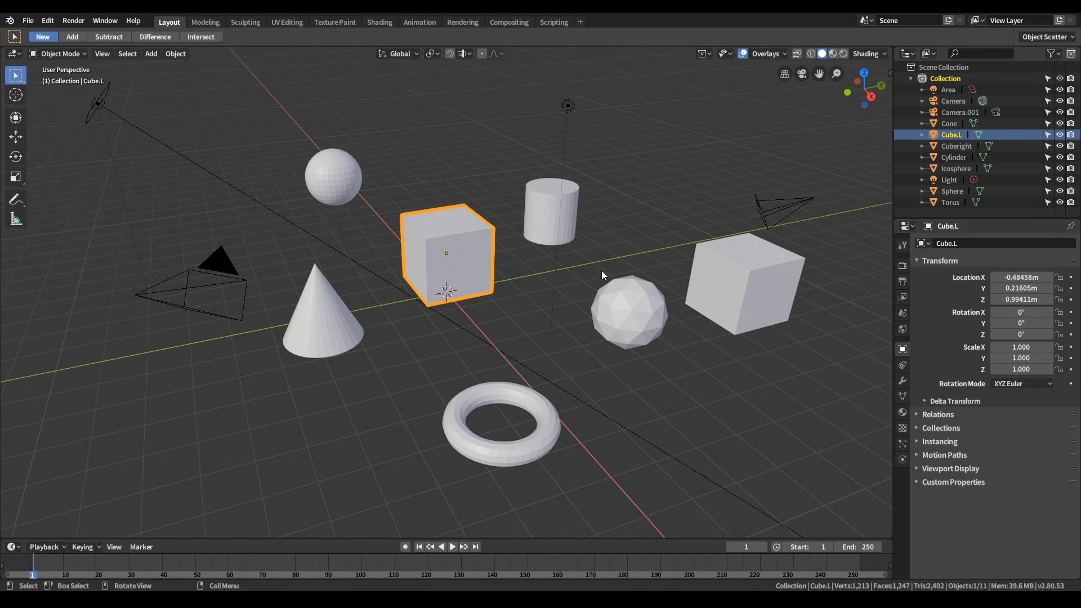
# - Select the cylinder and rename it as Cube.R in the Outliner
pyautogui.click(548, 193)
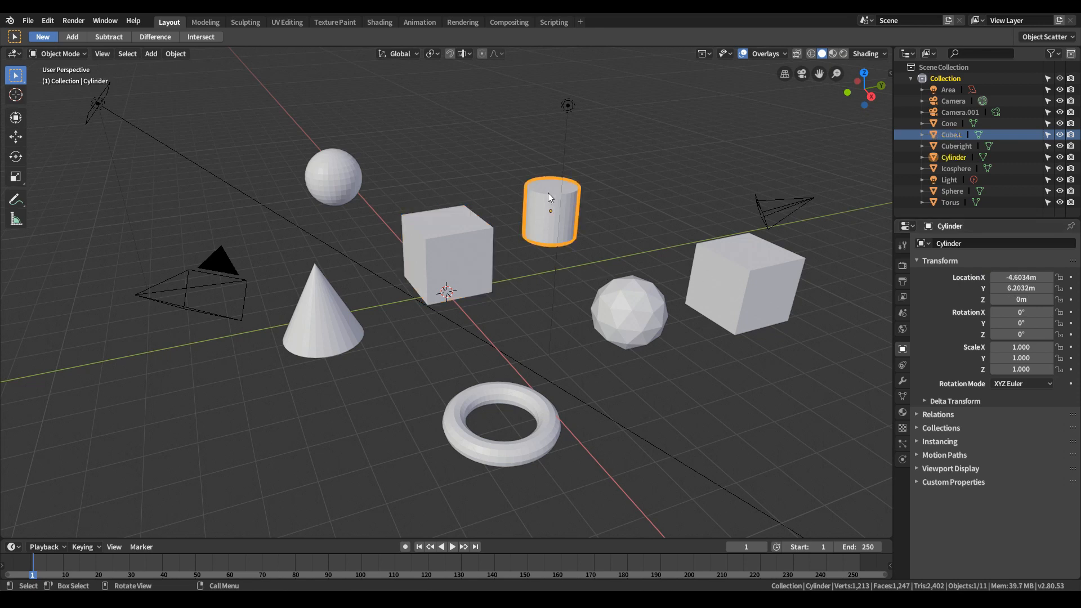
pyautogui.doubleClick(953, 157)
pyautogui.write('Cube.R')
pyautogui.press('Return')
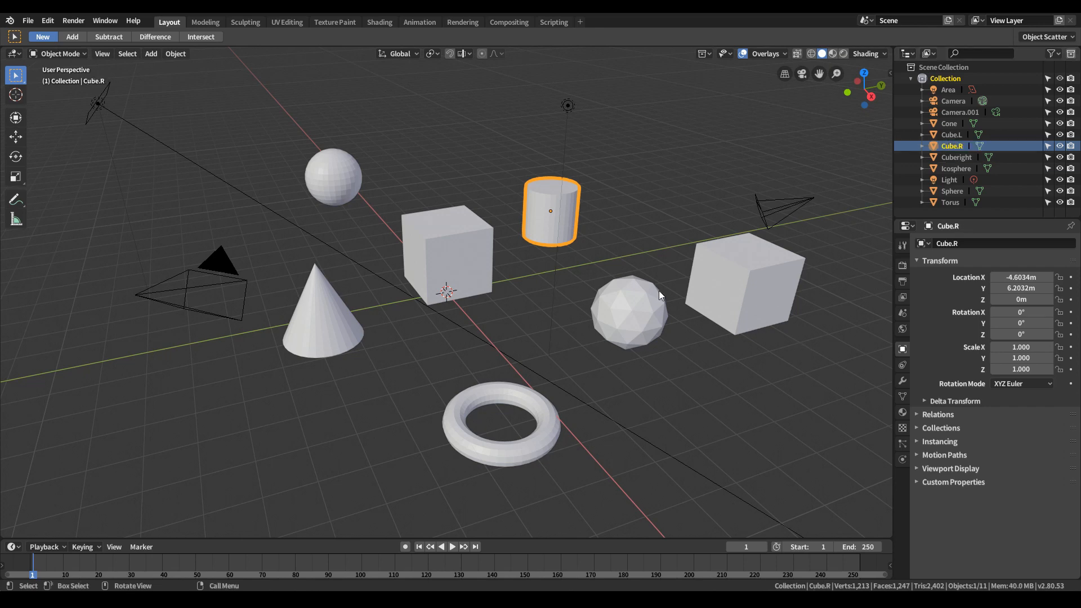
# - Select Cube.L and apply Mirror Selection so that the cylinder named Cube.R is selected instead
pyautogui.click(449, 239)
pyautogui.click(123, 54)
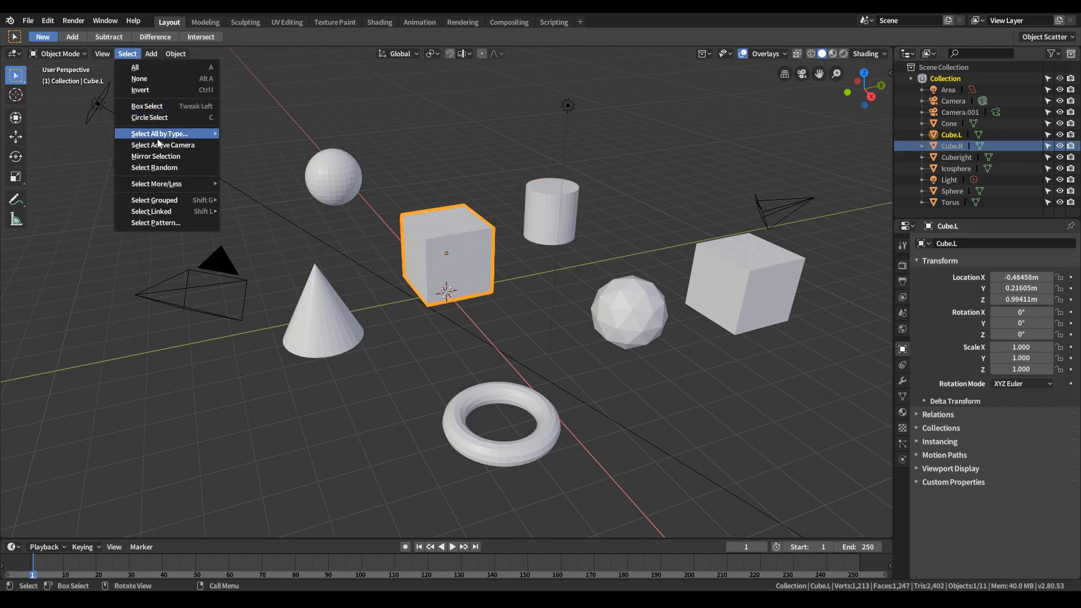
pyautogui.click(168, 156)
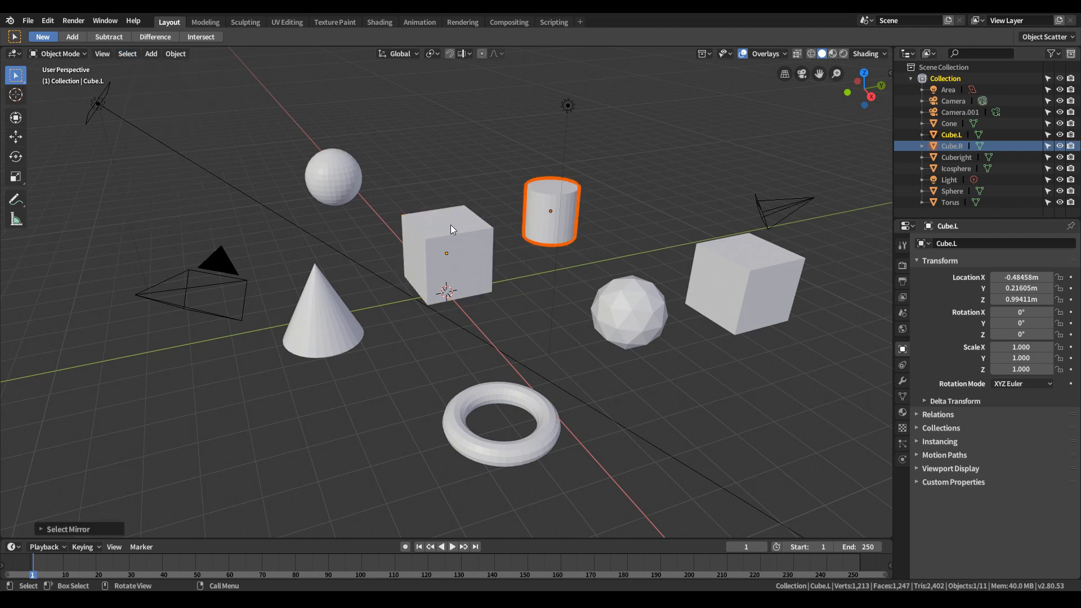
# - Apply Select Random three times in a row to keep adding random objects to the selection
pyautogui.click(133, 52)
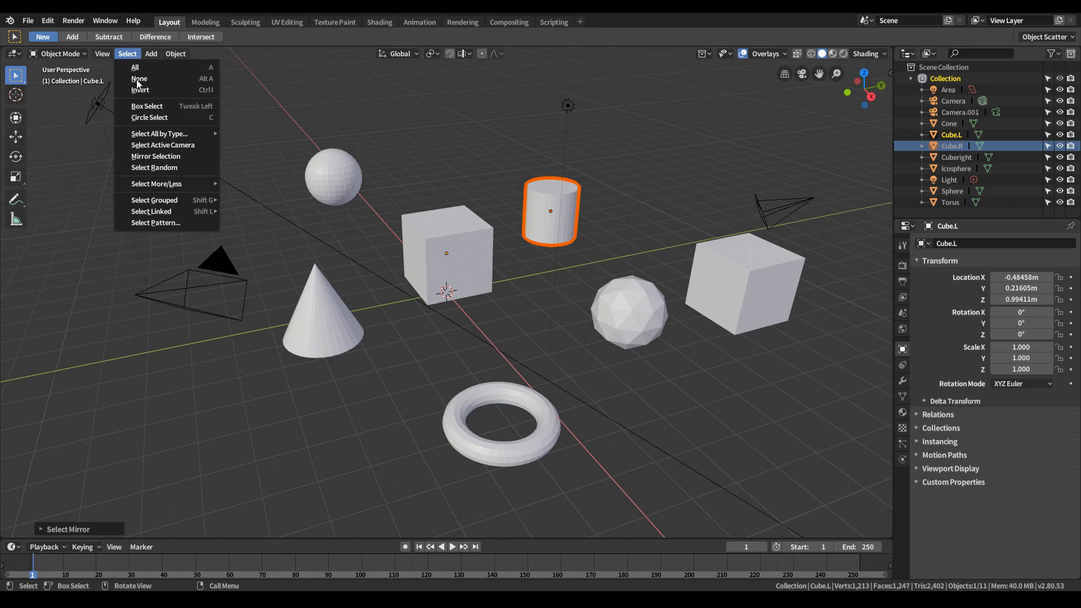
pyautogui.click(177, 168)
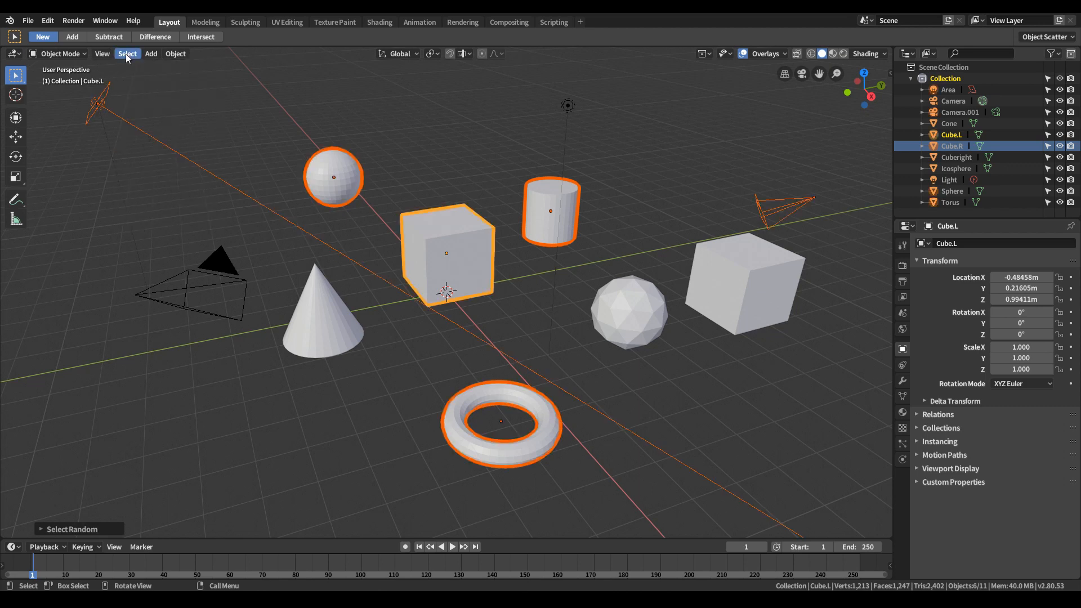
pyautogui.click(126, 53)
pyautogui.click(167, 167)
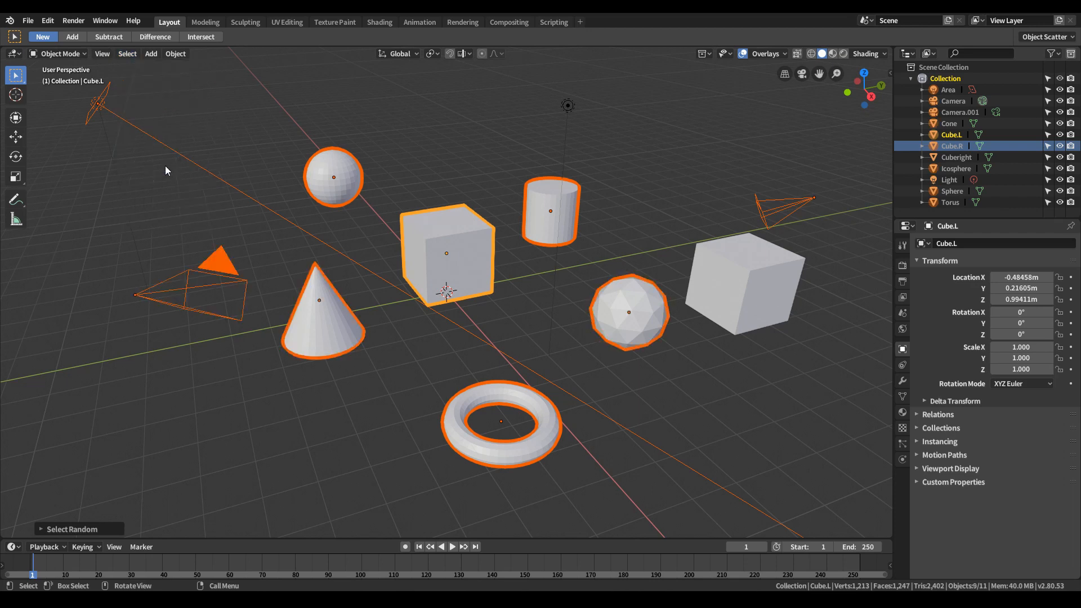
pyautogui.click(126, 53)
pyautogui.click(162, 163)
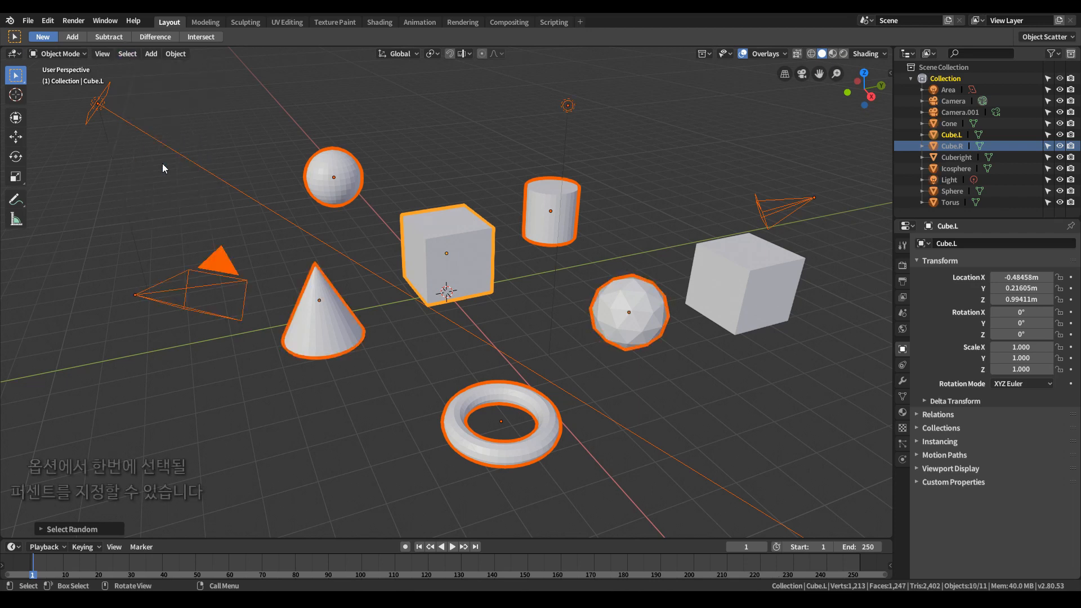
# - Deselect all objects and apply Select Random once to the empty selection
pyautogui.click(399, 391)
pyautogui.click(127, 54)
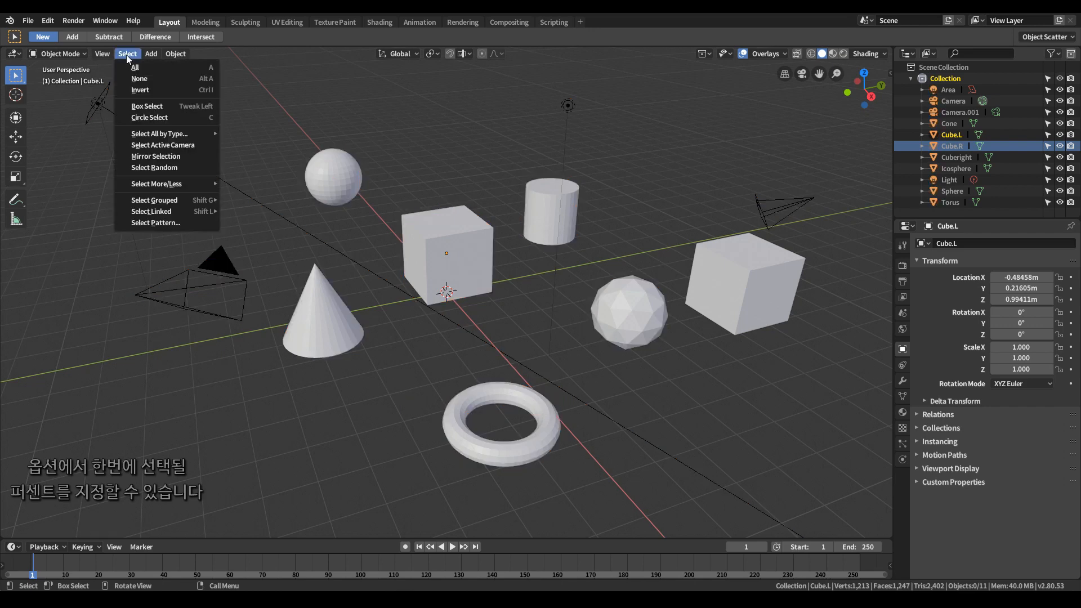
pyautogui.click(171, 167)
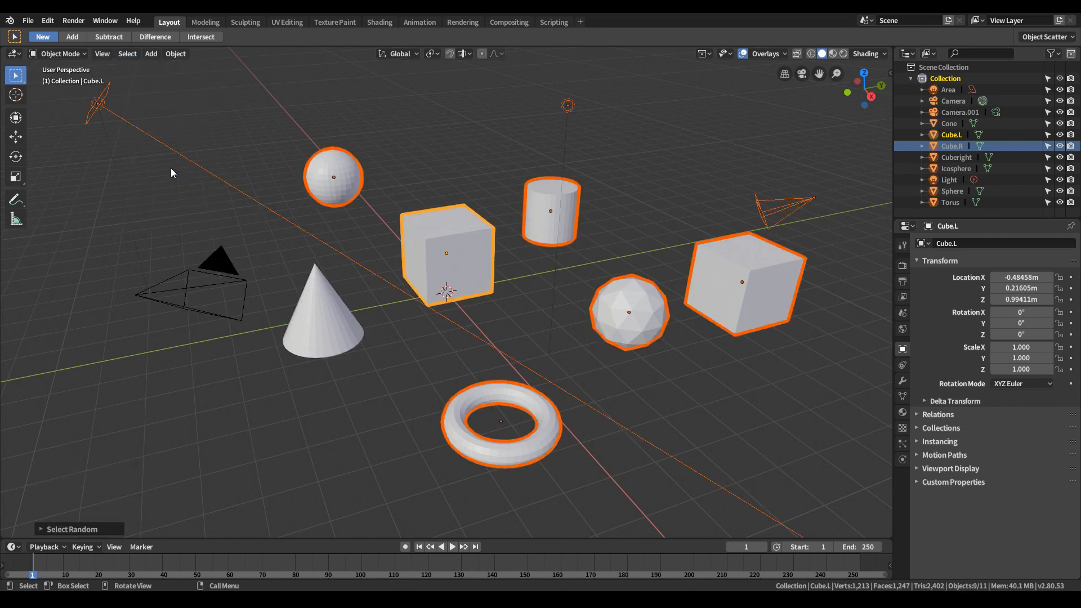
# - Select only Cube.L and try to expand the selection with Select More
pyautogui.click(127, 54)
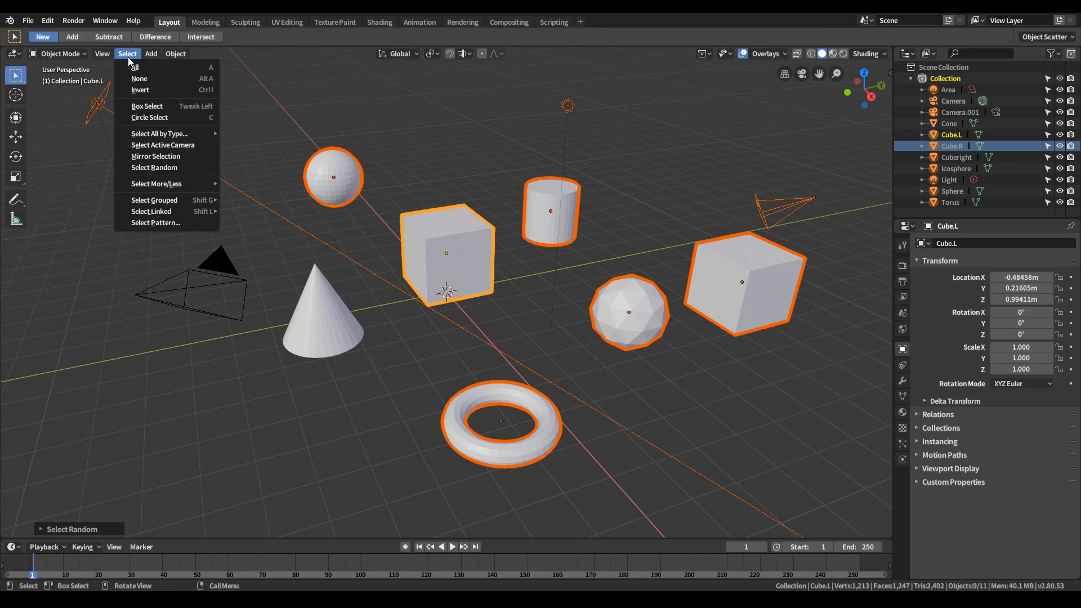
pyautogui.moveTo(167, 185)
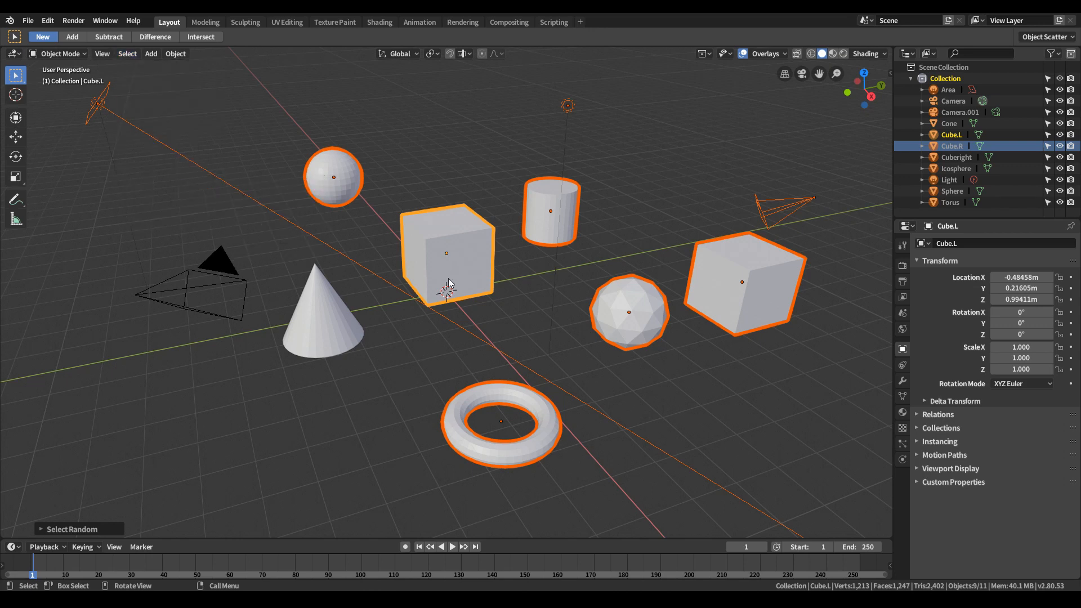
pyautogui.click(452, 257)
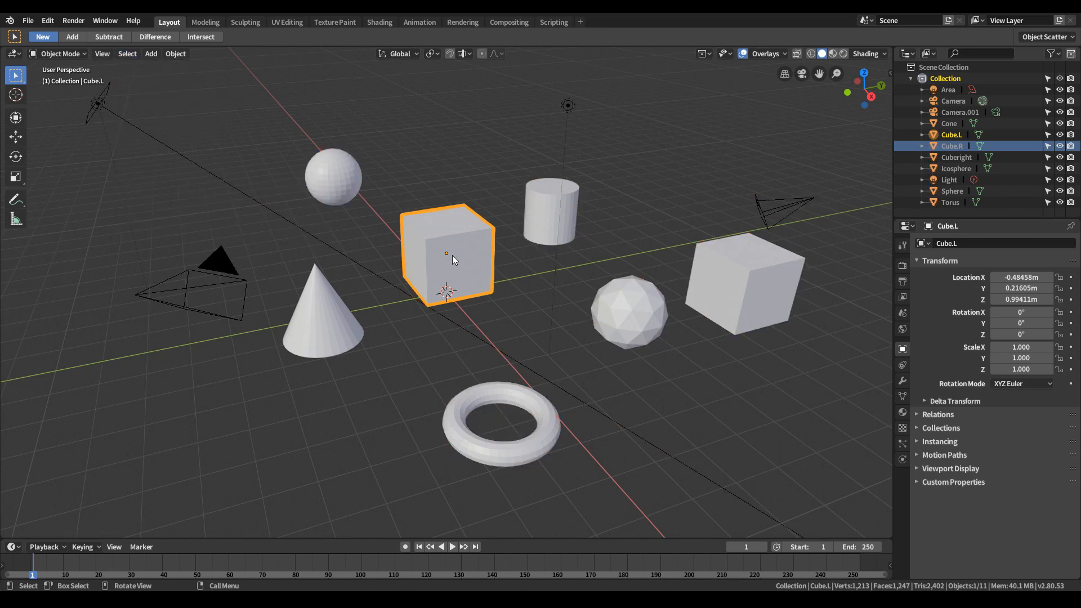
pyautogui.click(128, 54)
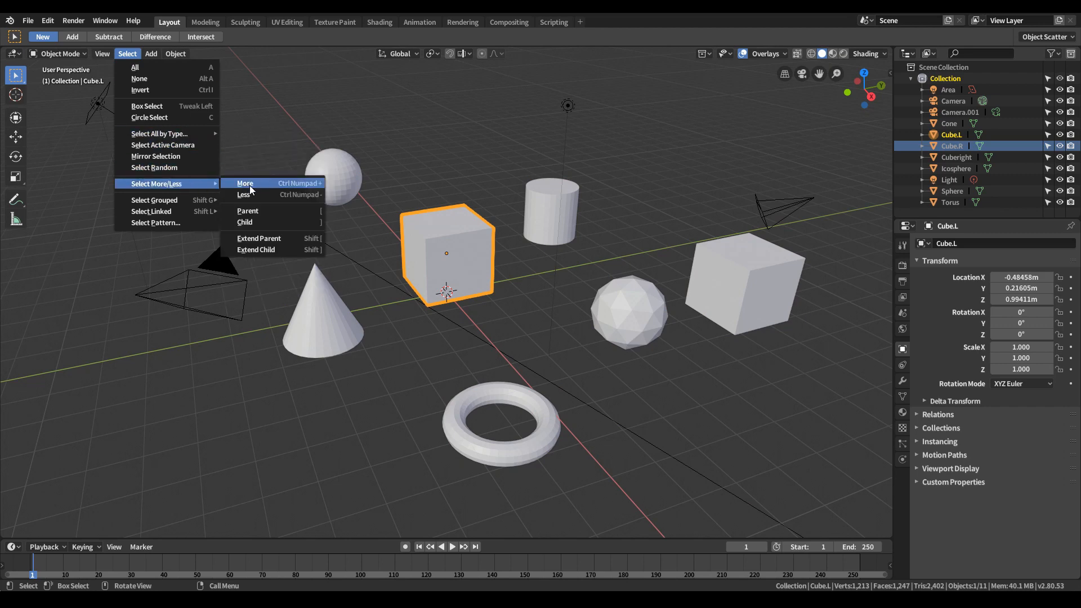
pyautogui.click(250, 190)
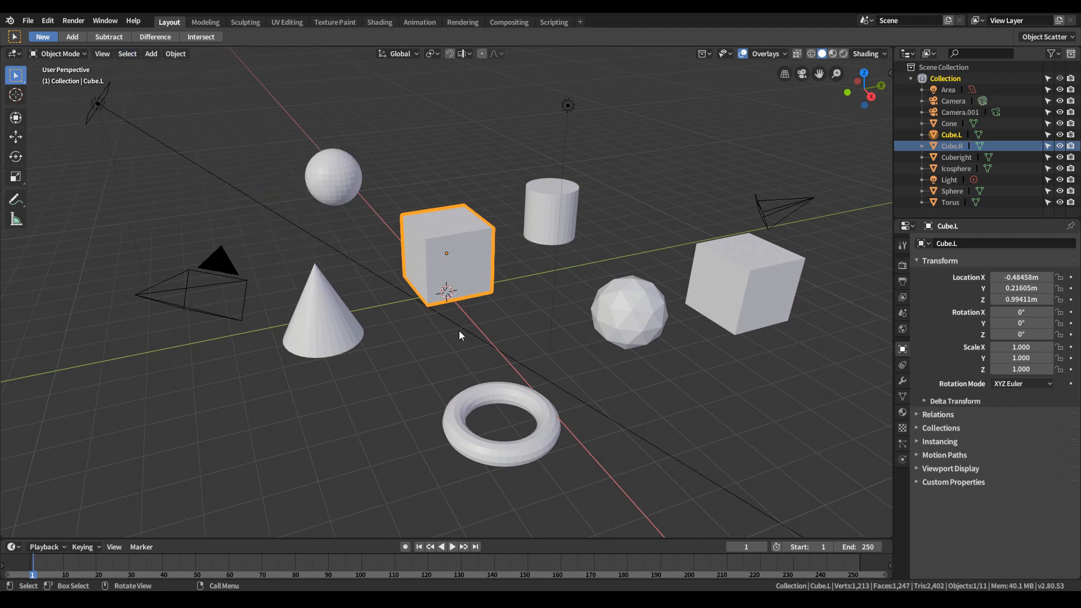
# - Add the cylinder to the selection as active and parent Cube.L to it with the Object option
pyautogui.keyDown('shift'); pyautogui.click(547, 214); pyautogui.keyUp('shift')
pyautogui.hotkey('ctrl', 'p')
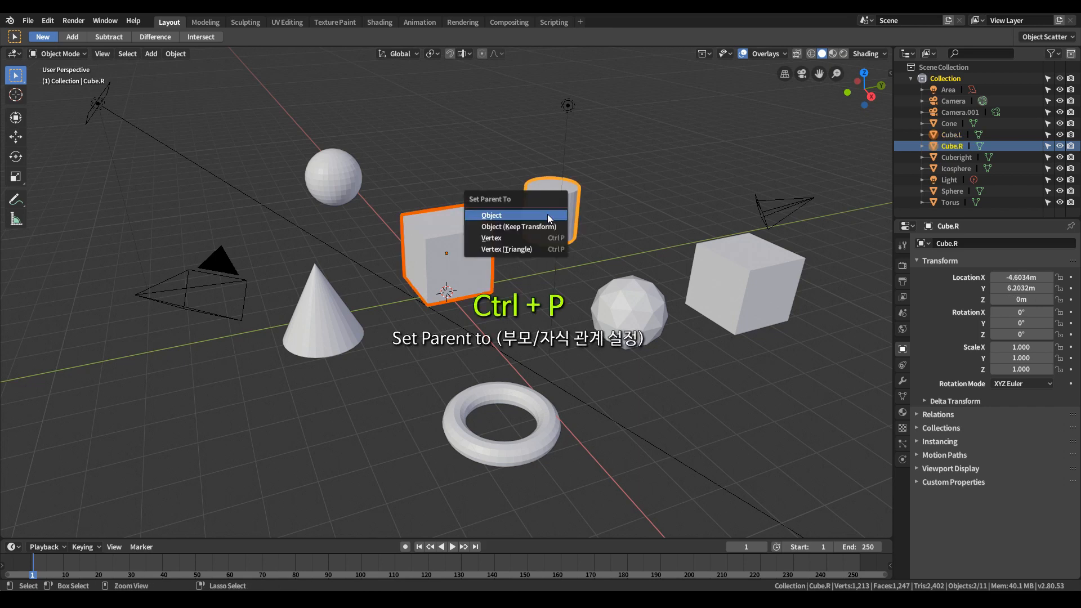
pyautogui.click(547, 215)
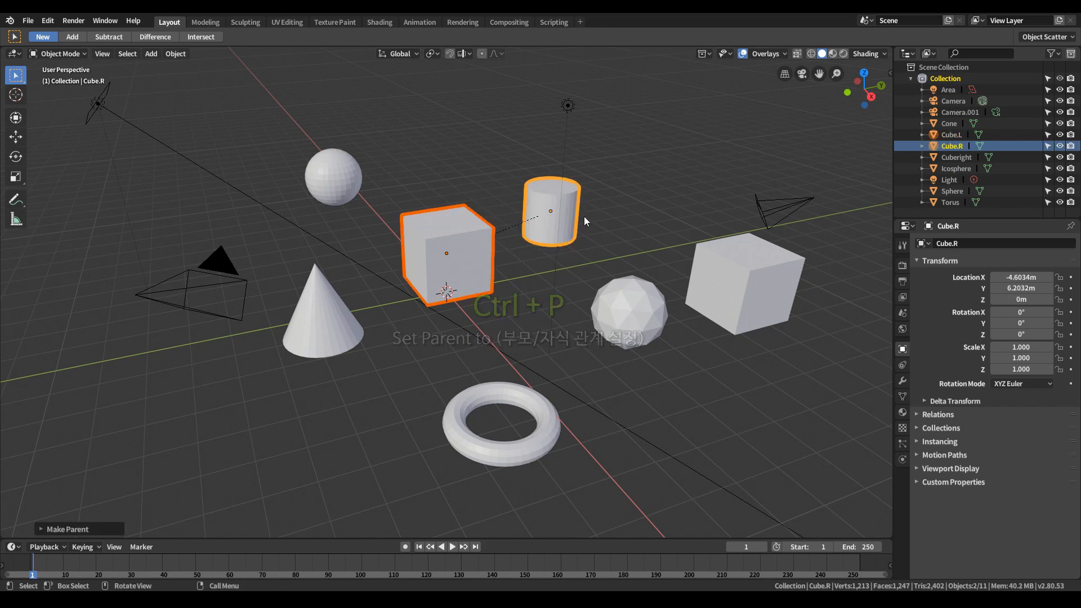
# - With only the cylinder selected, add the icosphere as active and parent the cylinder to it with the Object option
pyautogui.keyDown('shift'); pyautogui.click(634, 311); pyautogui.keyUp('shift')
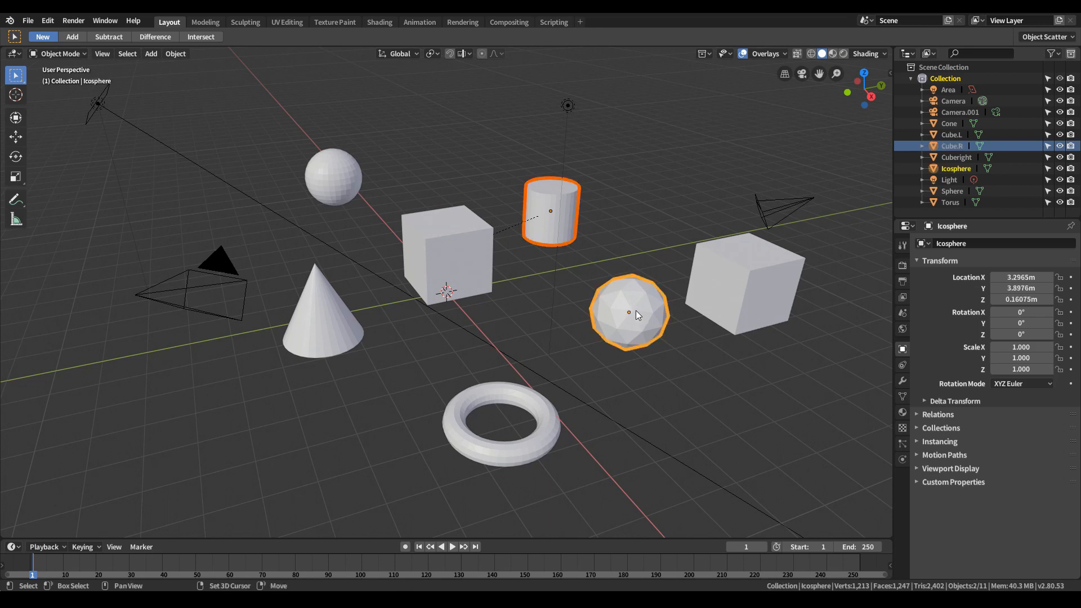
pyautogui.hotkey('ctrl', 'p')
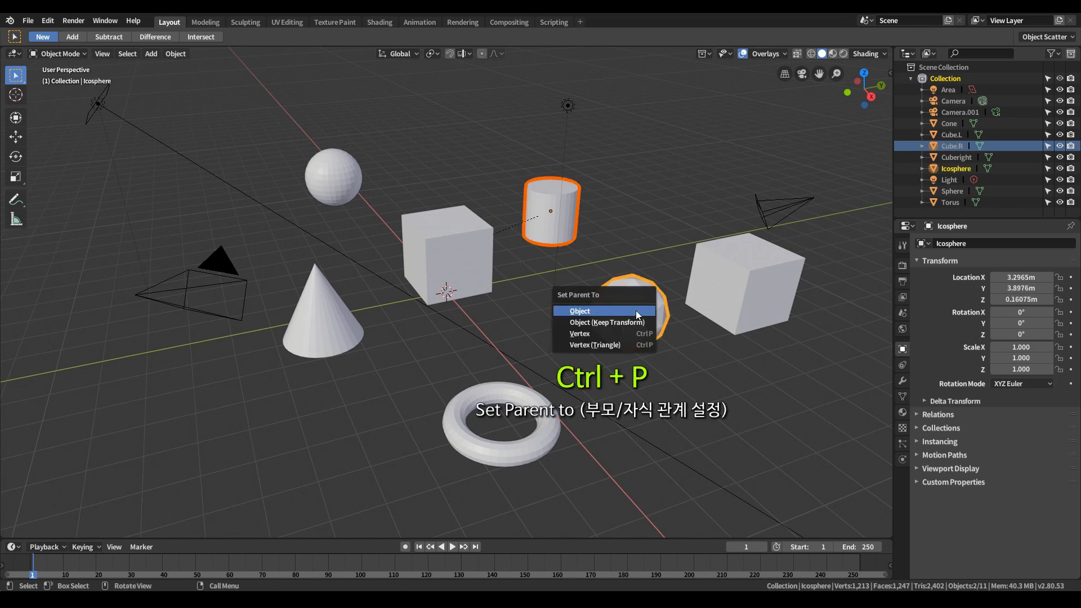
pyautogui.click(636, 311)
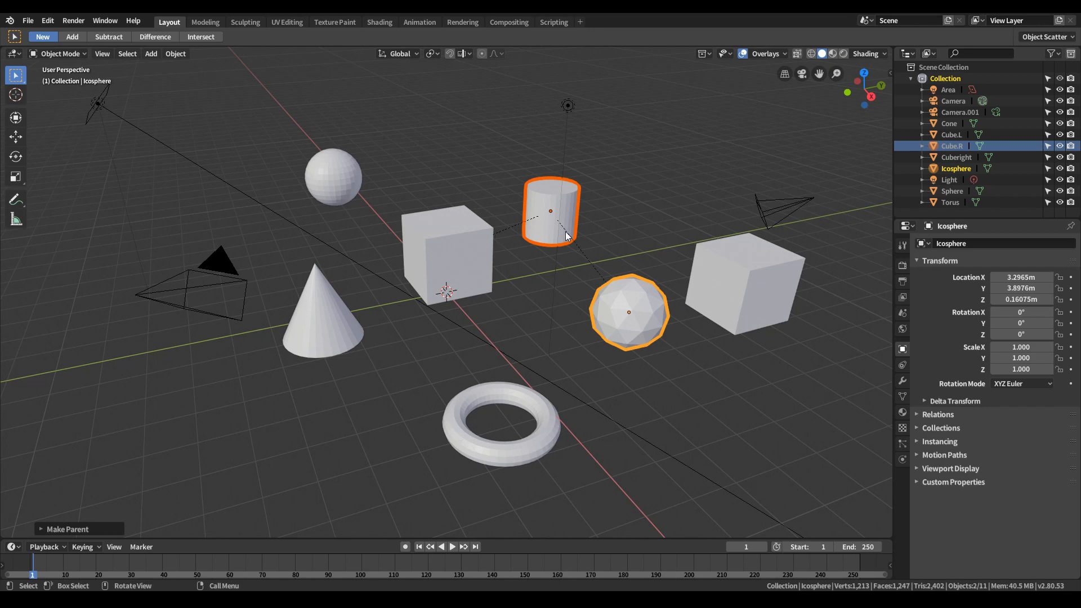
# - Select only the icosphere, add the torus as active, and parent the icosphere to it with the Object option
pyautogui.click(620, 322)
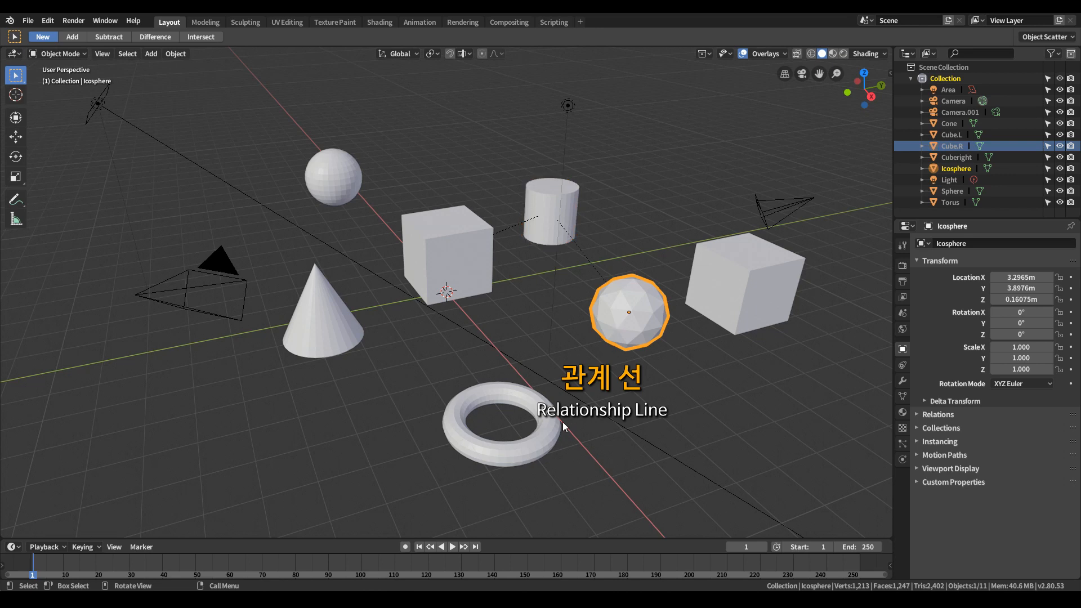
pyautogui.keyDown('shift'); pyautogui.click(548, 424); pyautogui.keyUp('shift')
pyautogui.hotkey('ctrl', 'p')
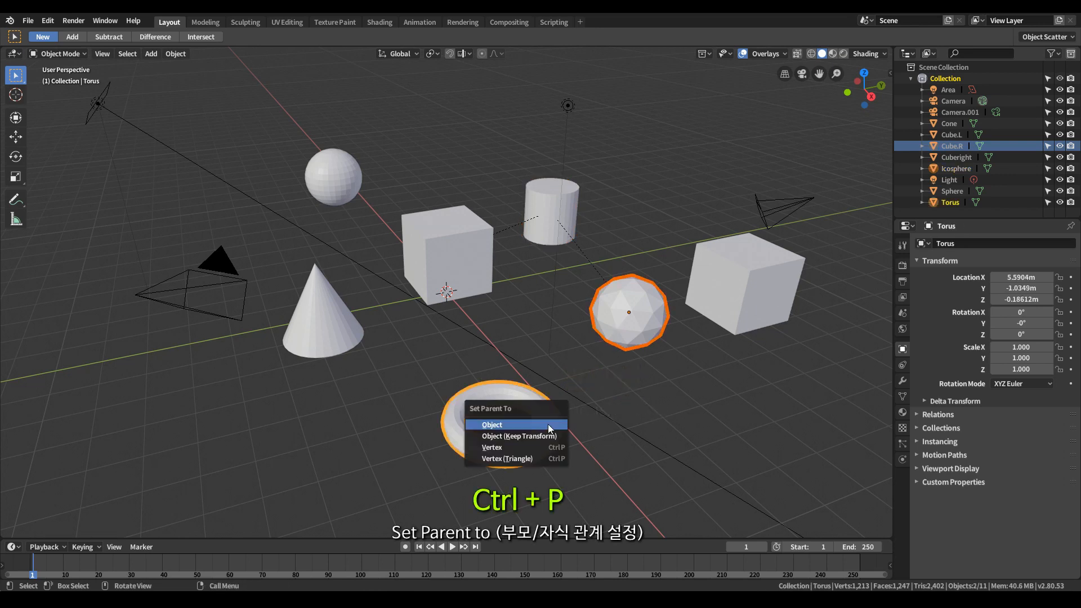
pyautogui.click(548, 424)
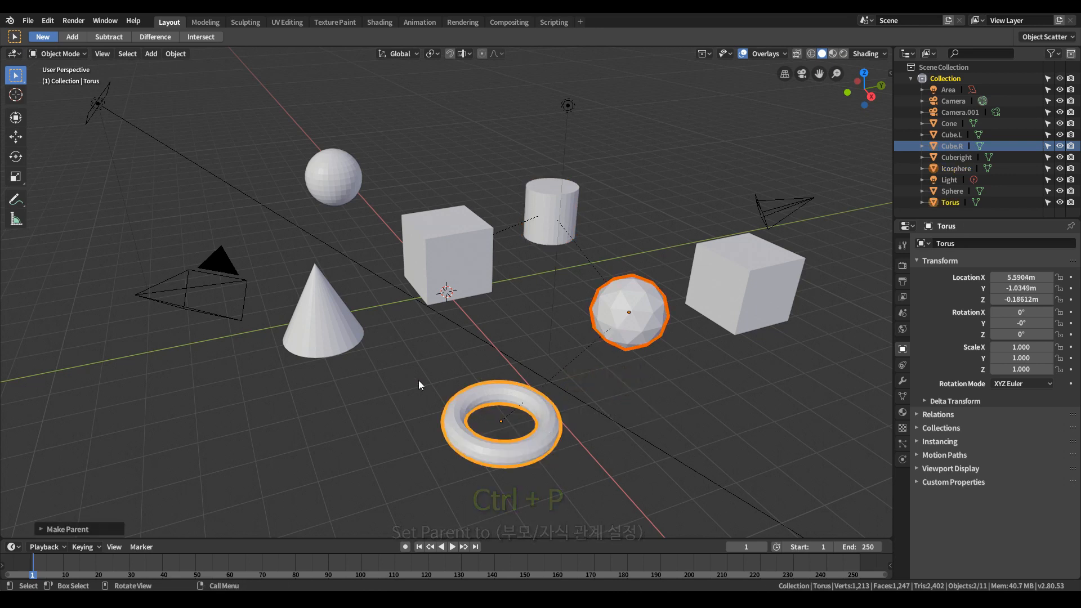
# - Select only the torus, add the cone as active, and parent the torus to it with the Object option
pyautogui.click(449, 410)
pyautogui.keyDown('shift'); pyautogui.click(323, 326); pyautogui.keyUp('shift')
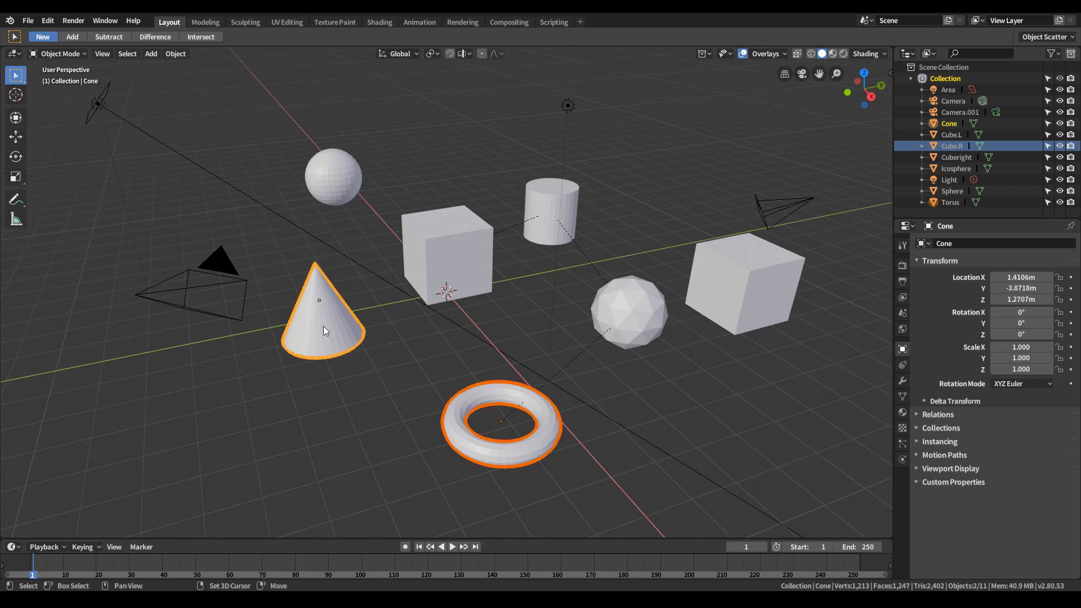
pyautogui.press('ctrl')
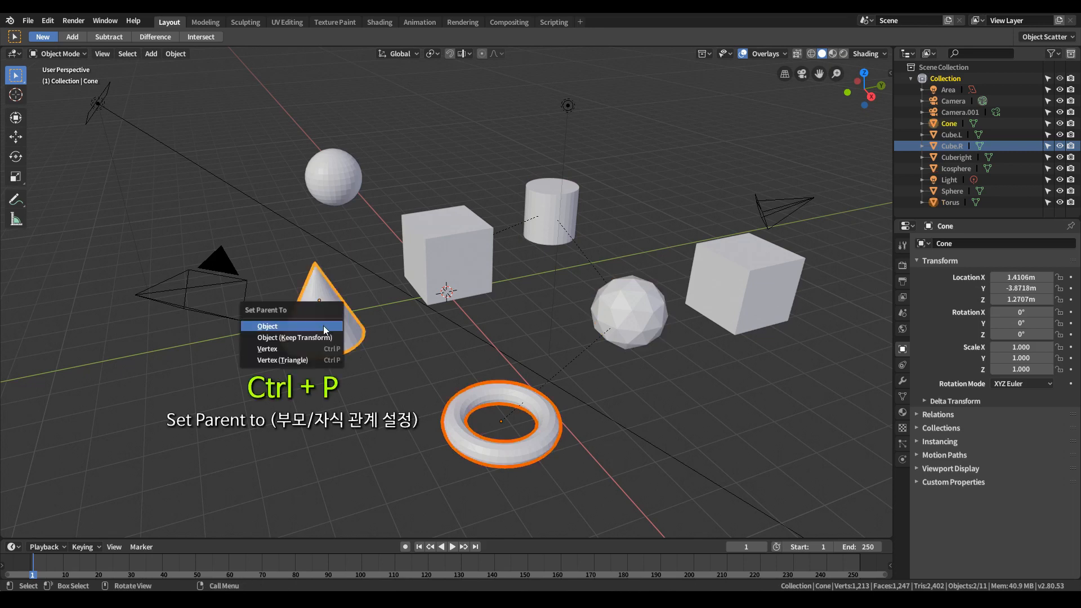
pyautogui.click(323, 326)
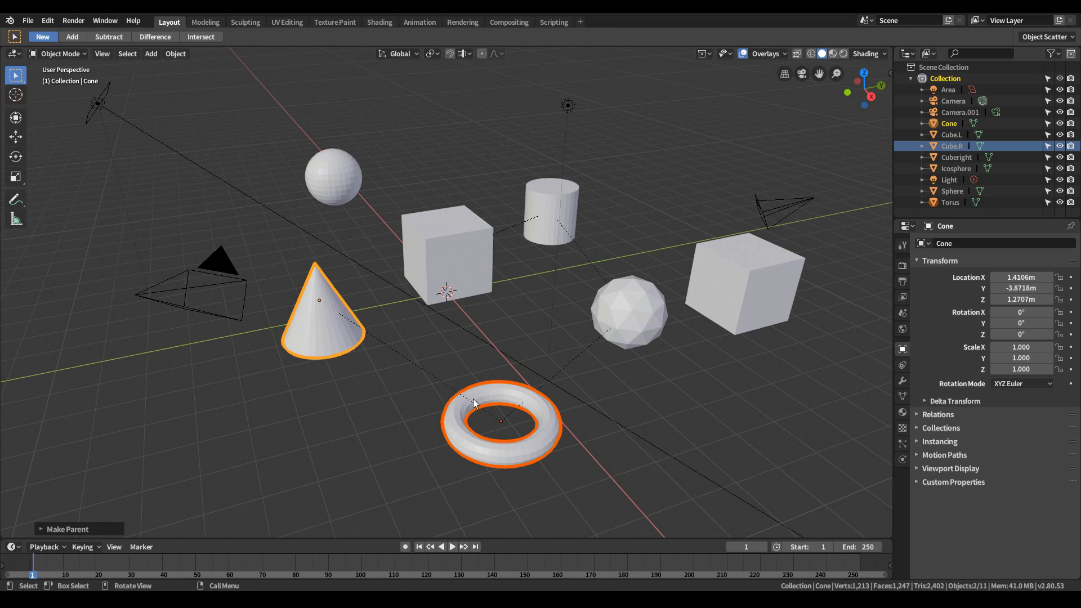
# - Try rotating the cone to preview its effect on the parented chain, and cancel the rotation
pyautogui.click(455, 248)
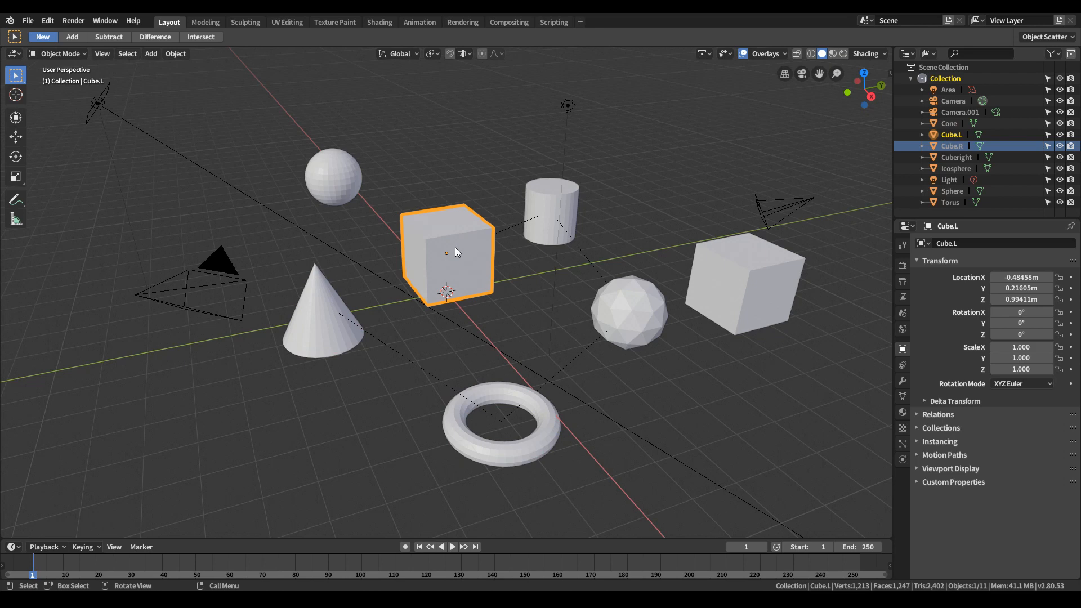
pyautogui.click(326, 299)
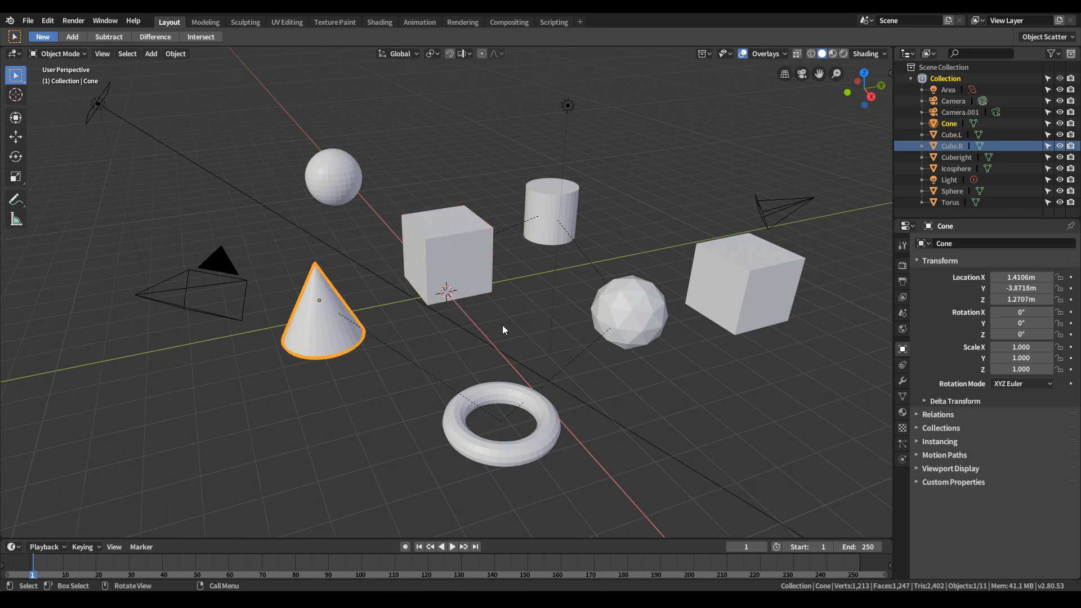
pyautogui.press('r')
pyautogui.press('Escape')
pyautogui.press('r')
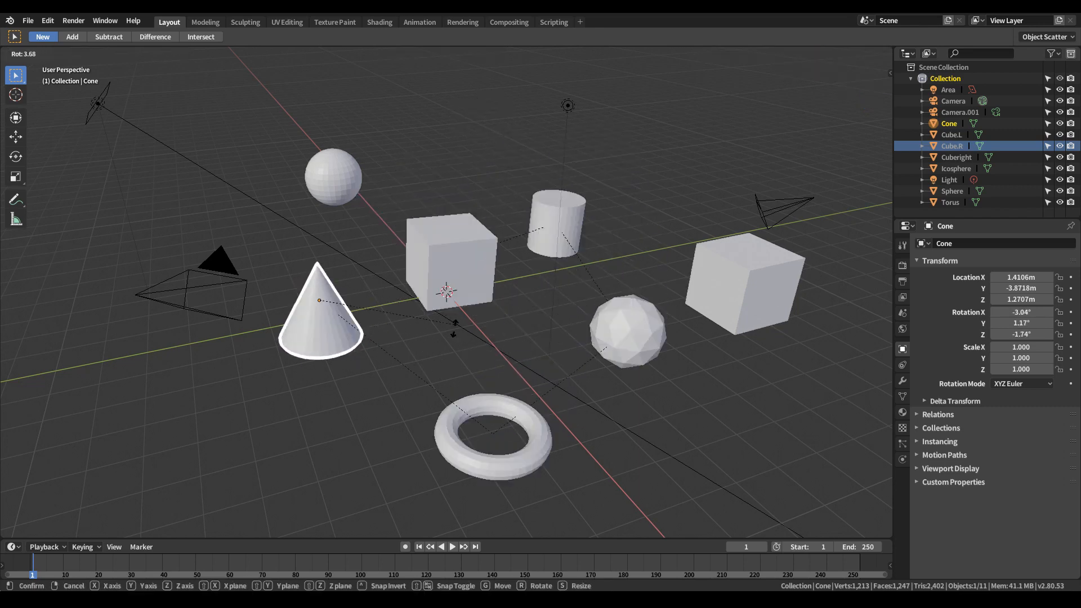
pyautogui.press('Escape')
# - Try rotating the torus to preview its effect on its child objects, and cancel the rotation
pyautogui.click(498, 398)
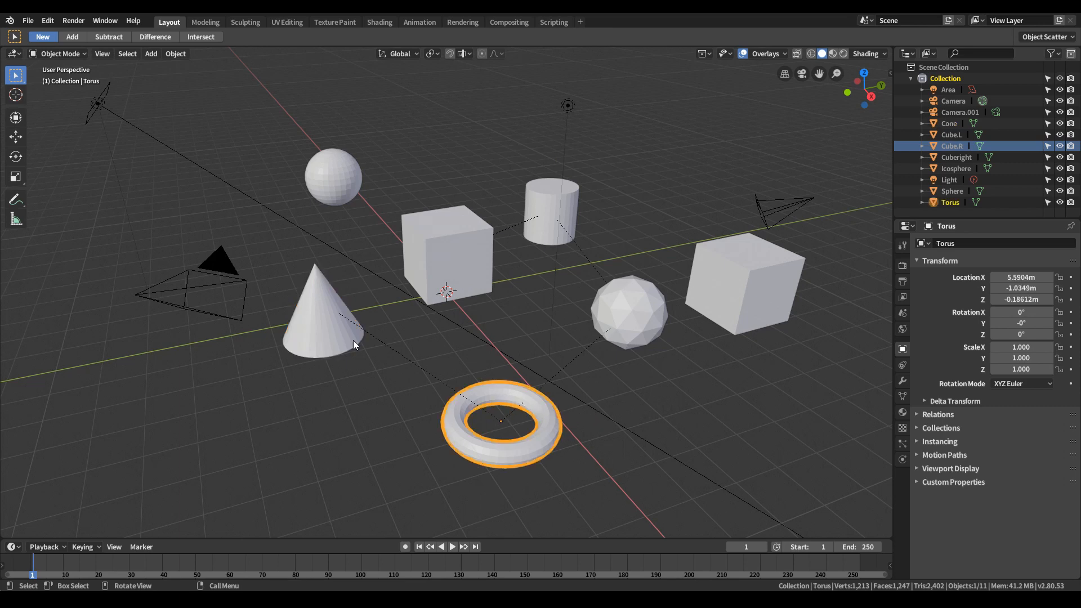
pyautogui.press('r')
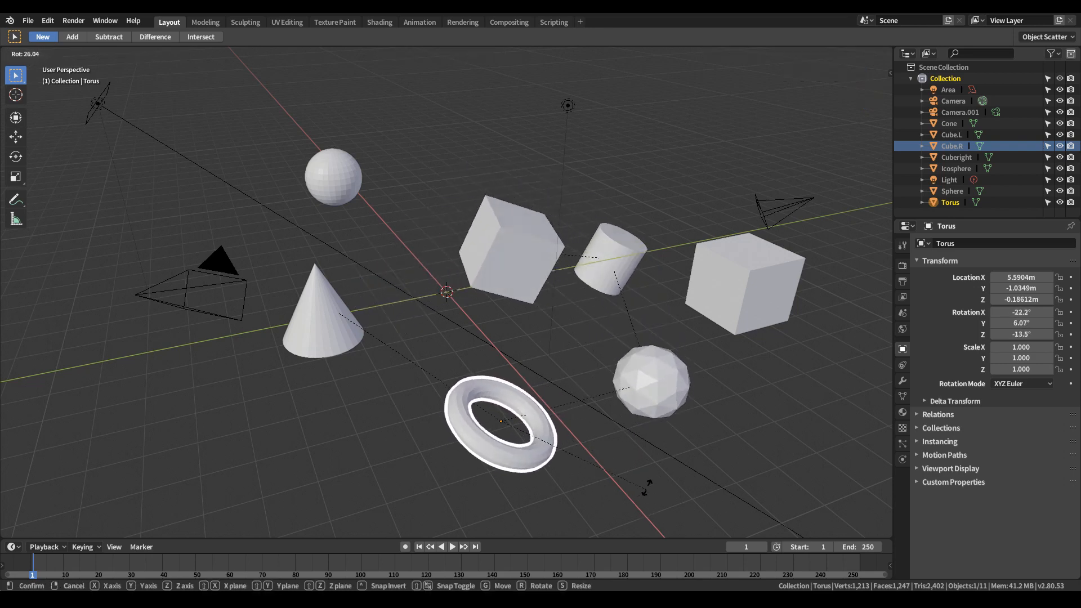
pyautogui.rightClick(647, 371)
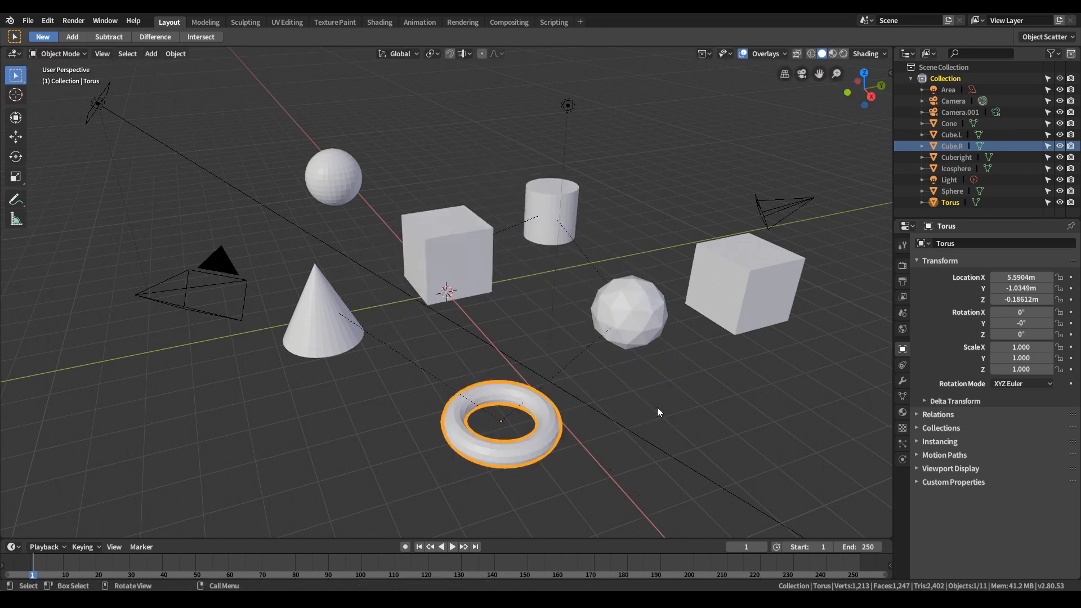
# - Select the icosphere and preview a rotation of it with its children, cancelling the rotation
pyautogui.click(636, 320)
pyautogui.press('r')
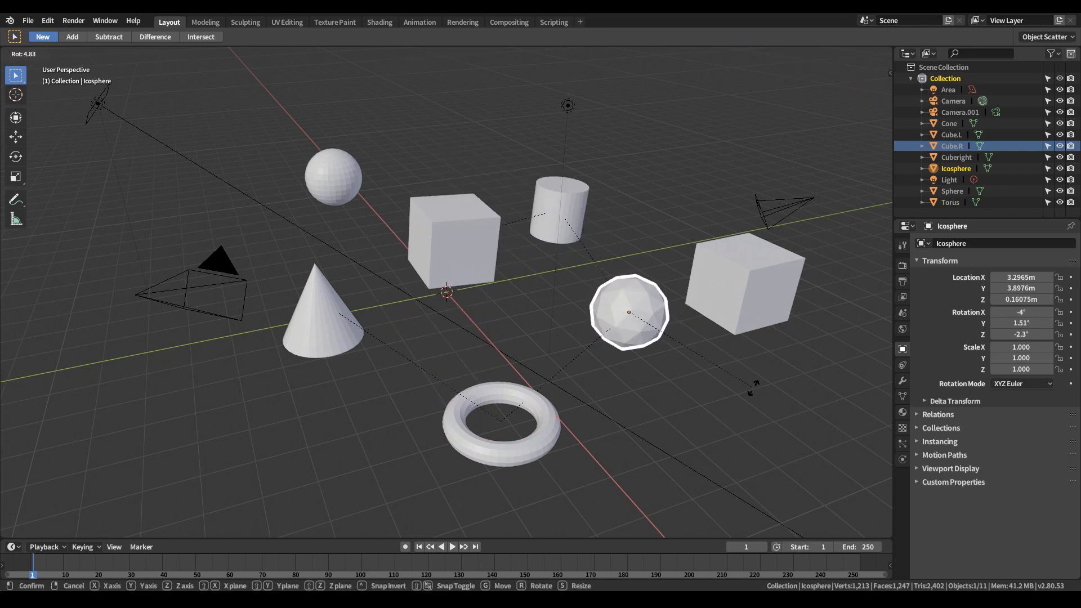
pyautogui.rightClick(699, 399)
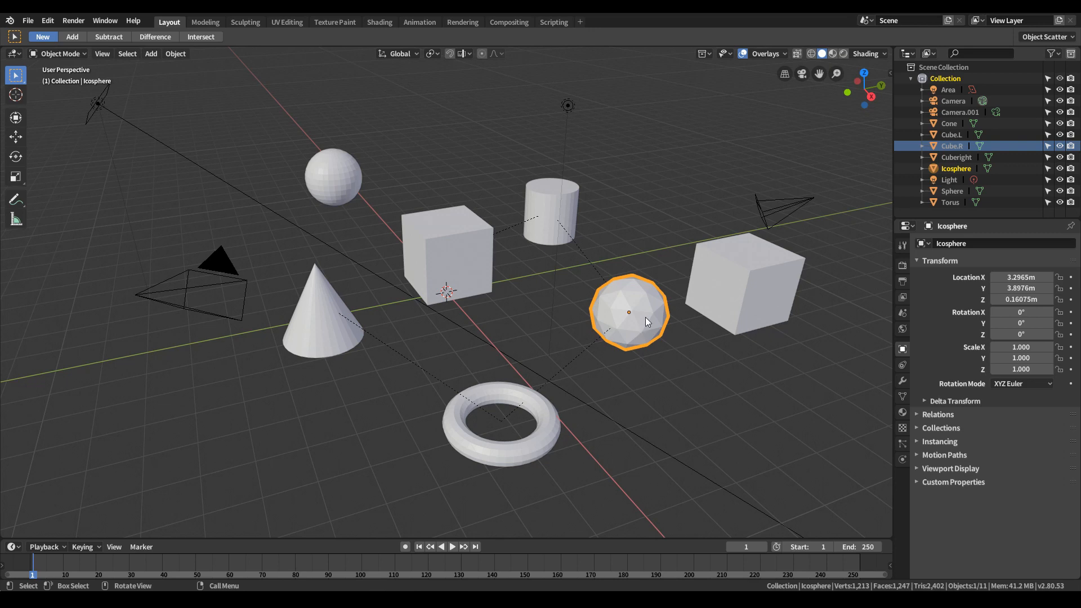
# - Apply Select More twice to expand the selection from the icosphere along its parent-child links
pyautogui.click(128, 54)
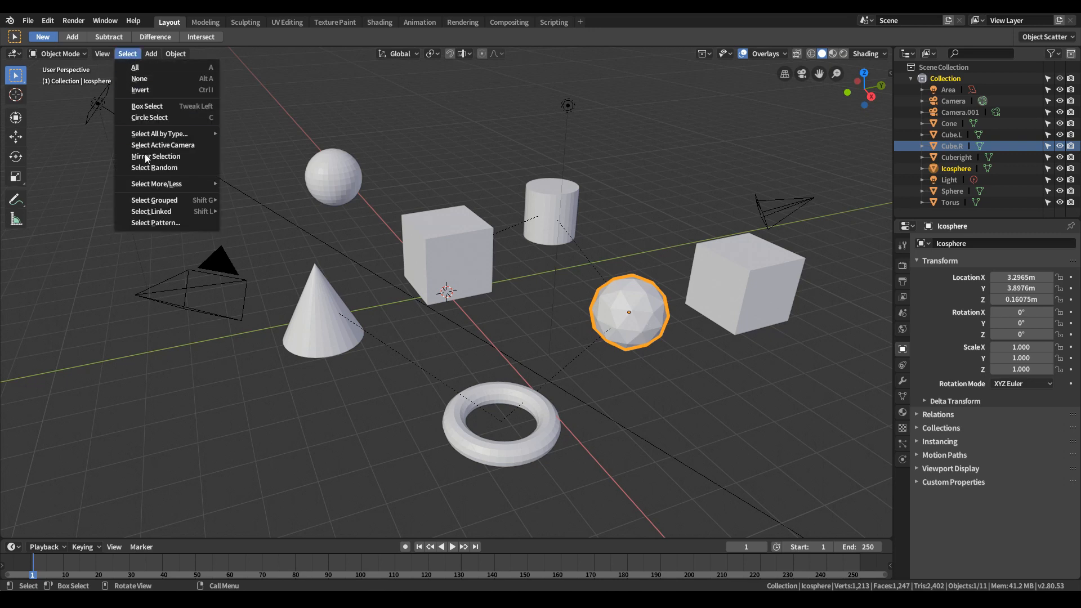
pyautogui.moveTo(168, 184)
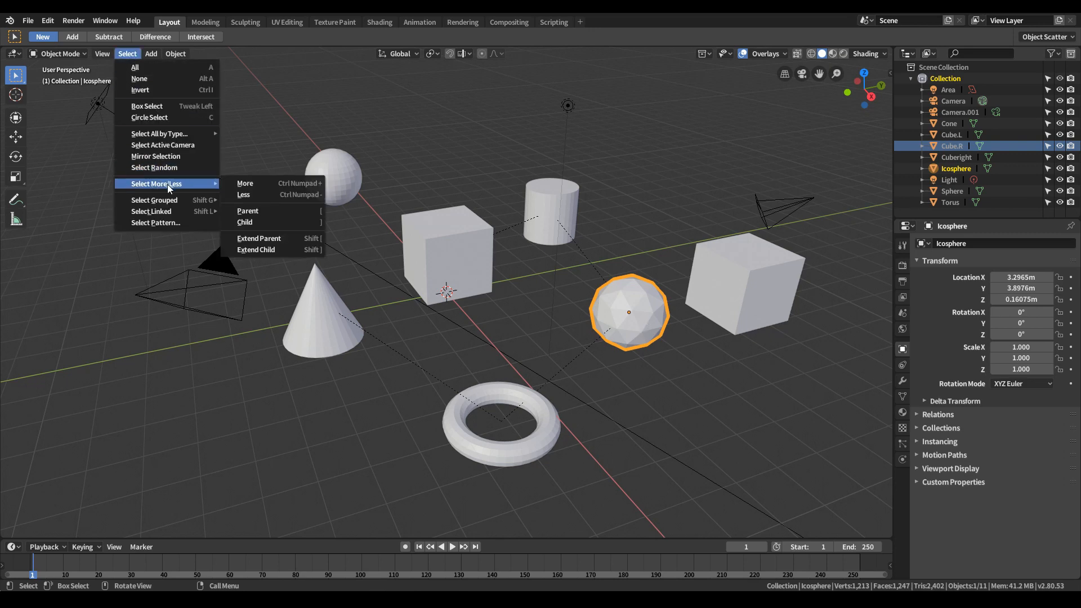
pyautogui.click(260, 186)
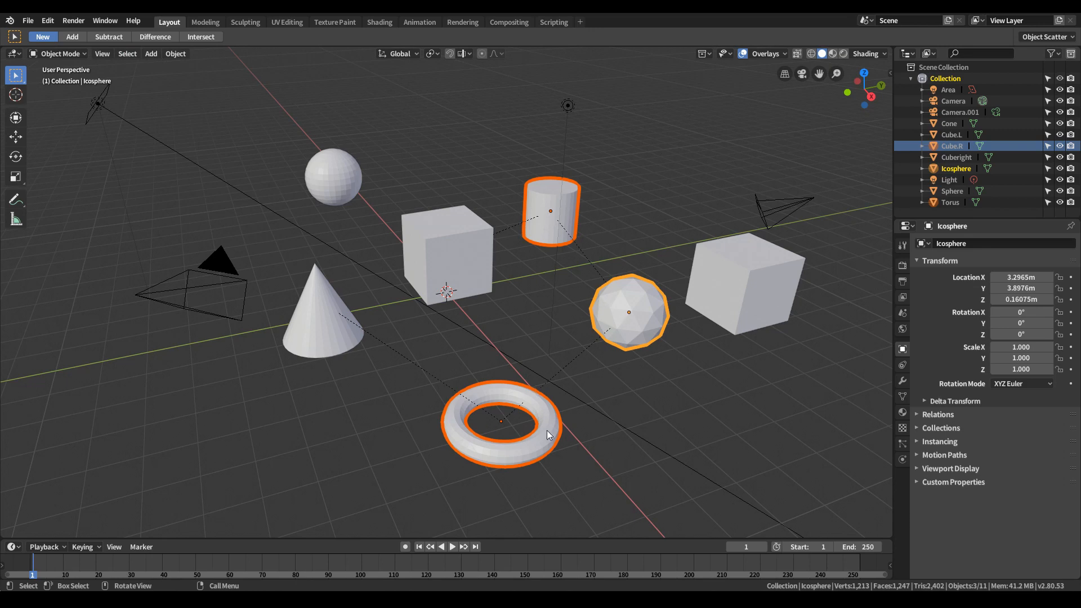
pyautogui.click(127, 54)
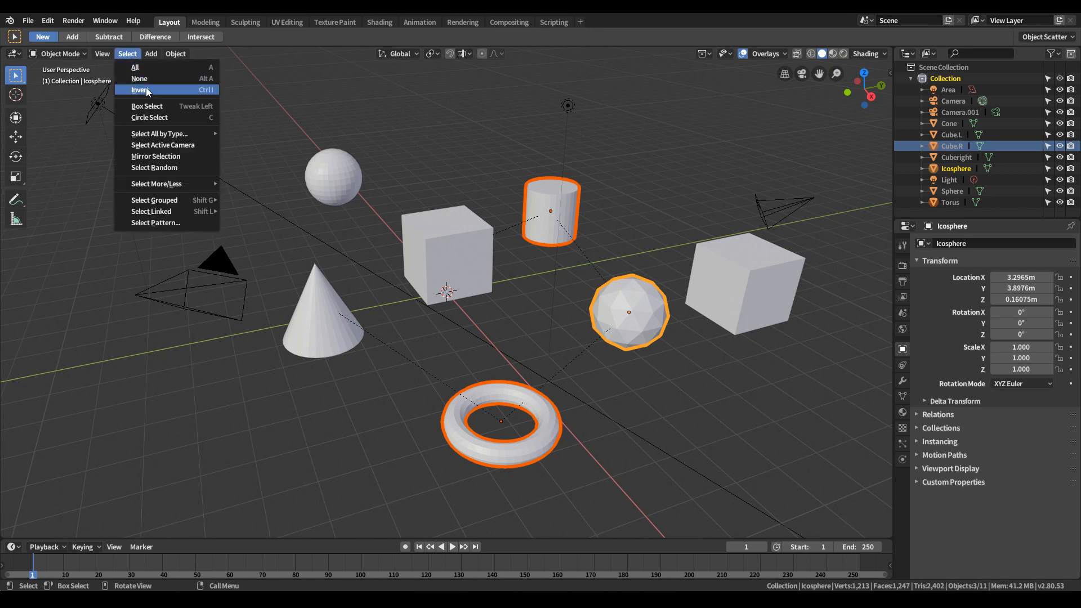
pyautogui.moveTo(175, 186)
pyautogui.click(253, 179)
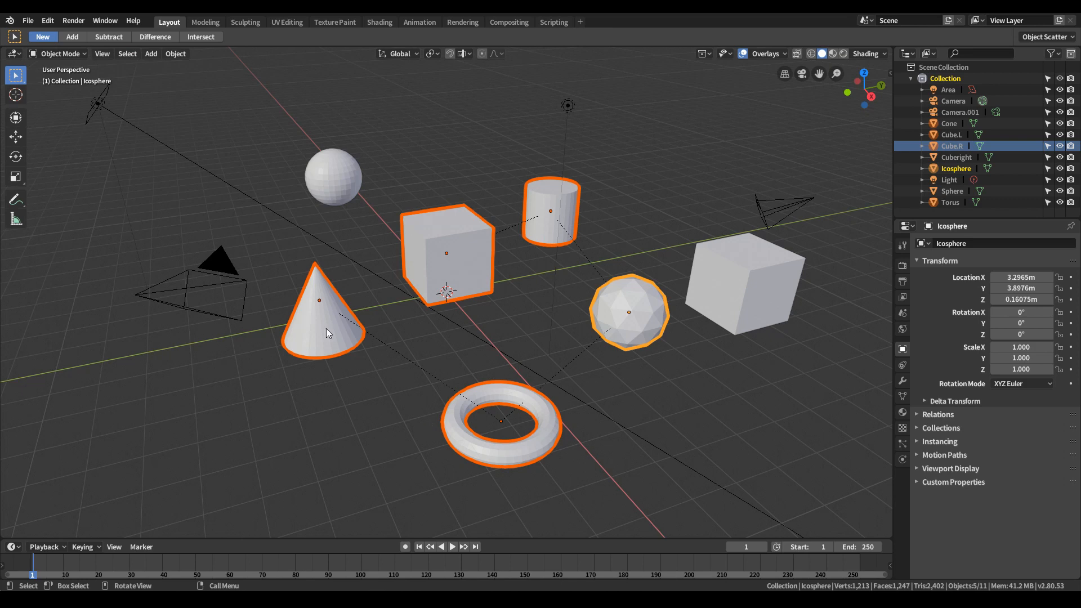
# - Select only the icosphere and switch the selection to its parent, the torus
pyautogui.click(637, 319)
pyautogui.click(128, 54)
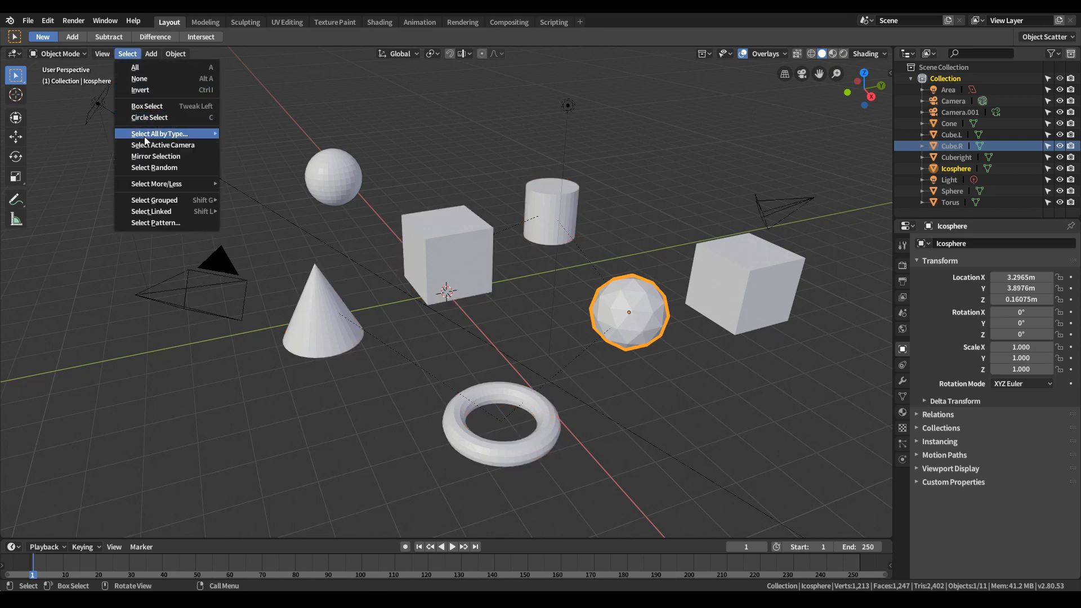
pyautogui.moveTo(160, 183)
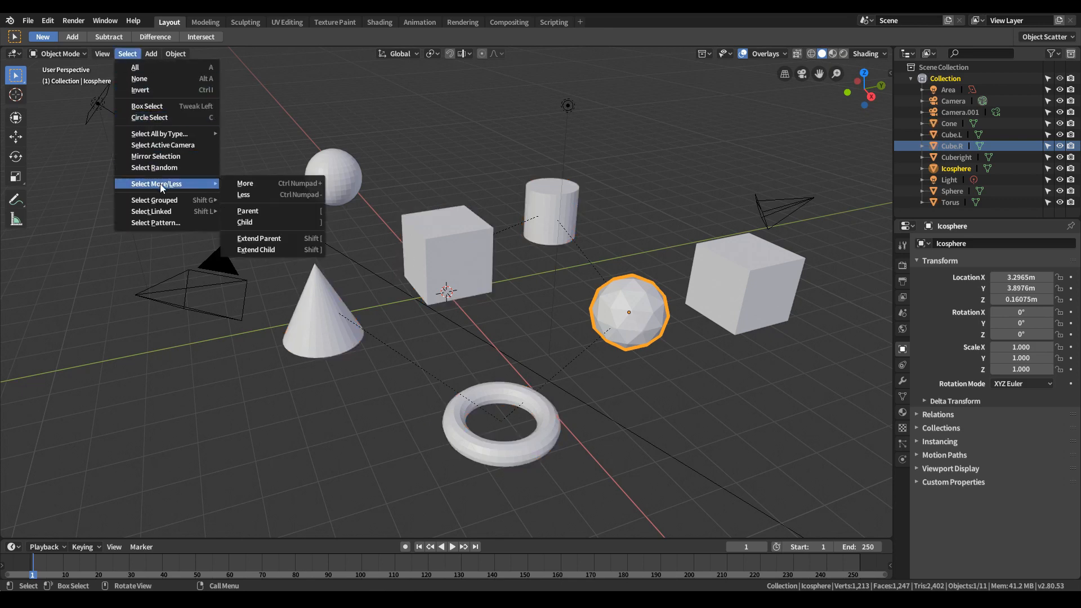
pyautogui.click(272, 210)
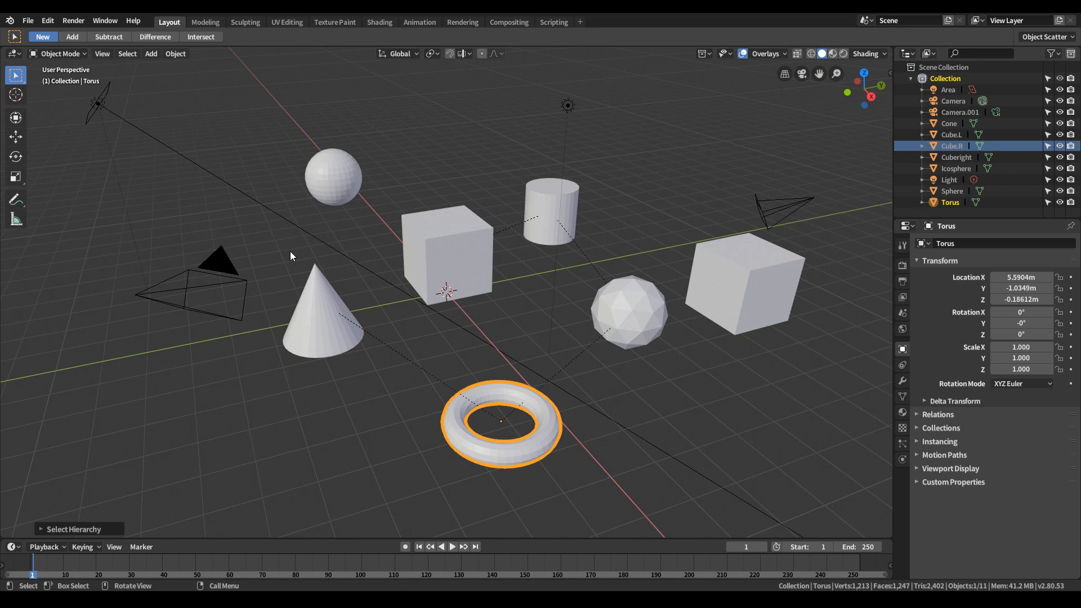
# - Switch the selection from the torus to its child, the icosphere
pyautogui.click(125, 55)
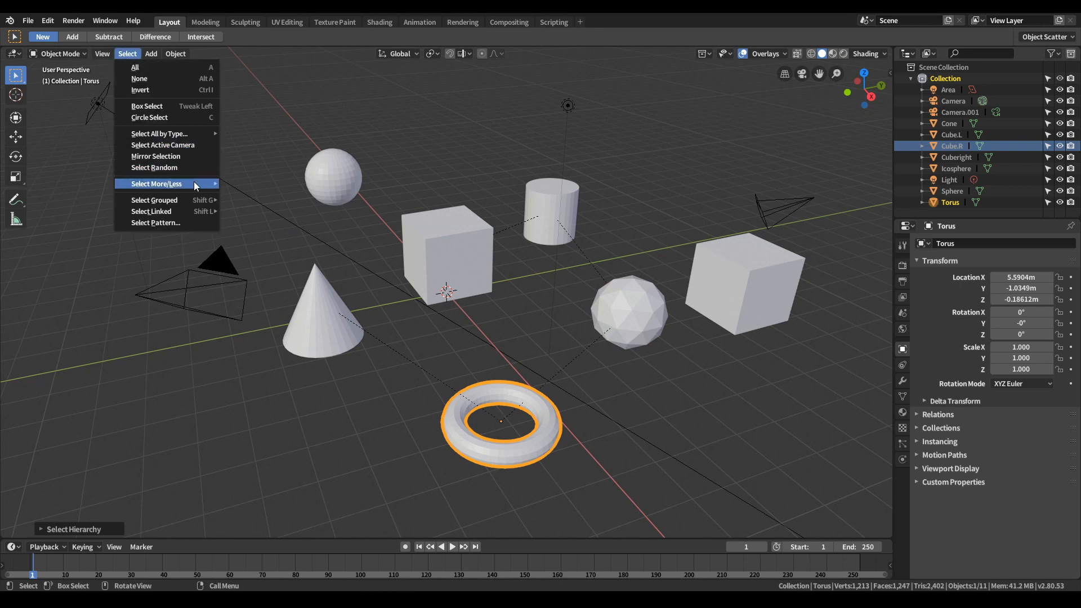
pyautogui.moveTo(194, 182)
pyautogui.click(268, 223)
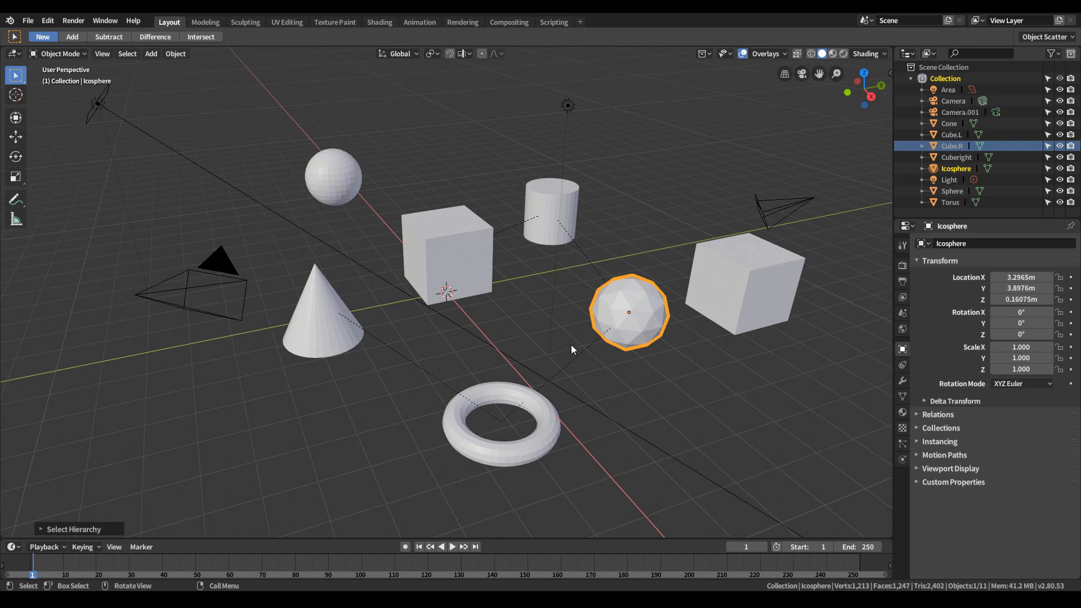
# - Apply Extend Parent twice to add the torus and the cone to the icosphere selection
pyautogui.click(128, 54)
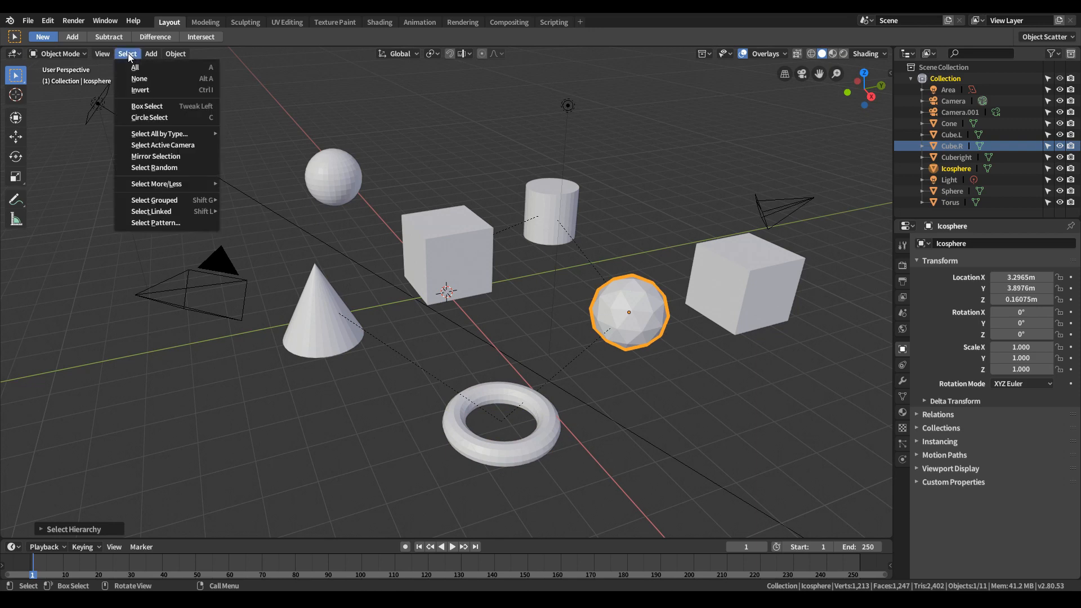
pyautogui.moveTo(175, 186)
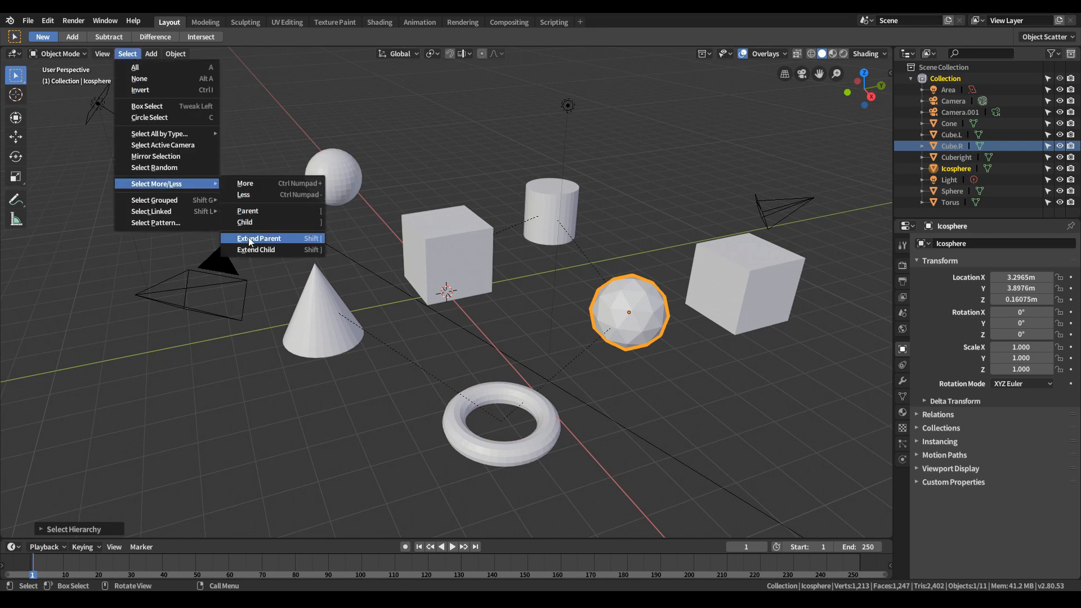
pyautogui.click(292, 240)
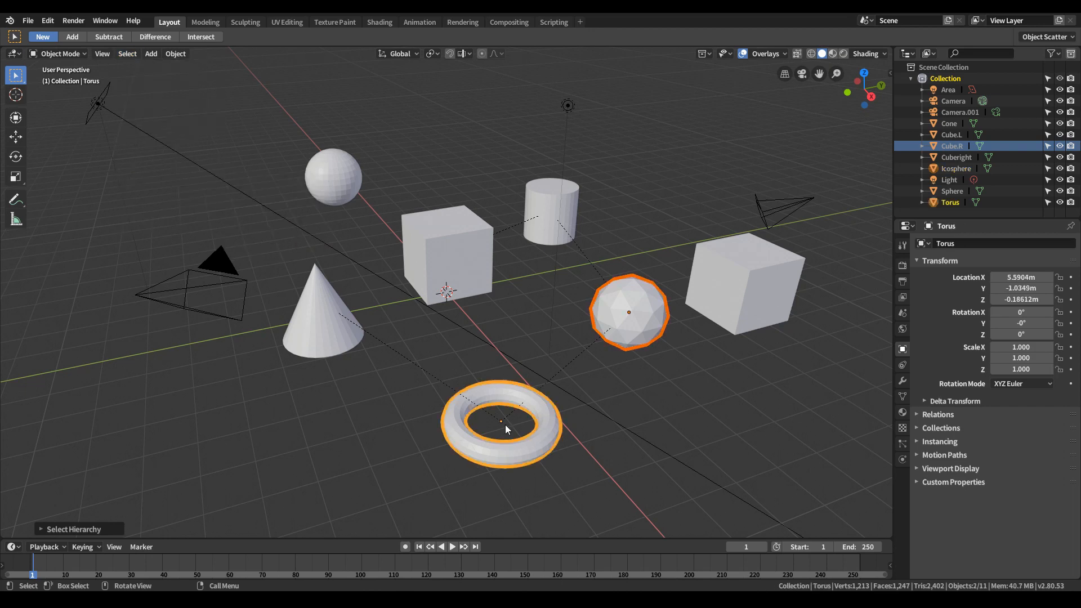
pyautogui.click(127, 54)
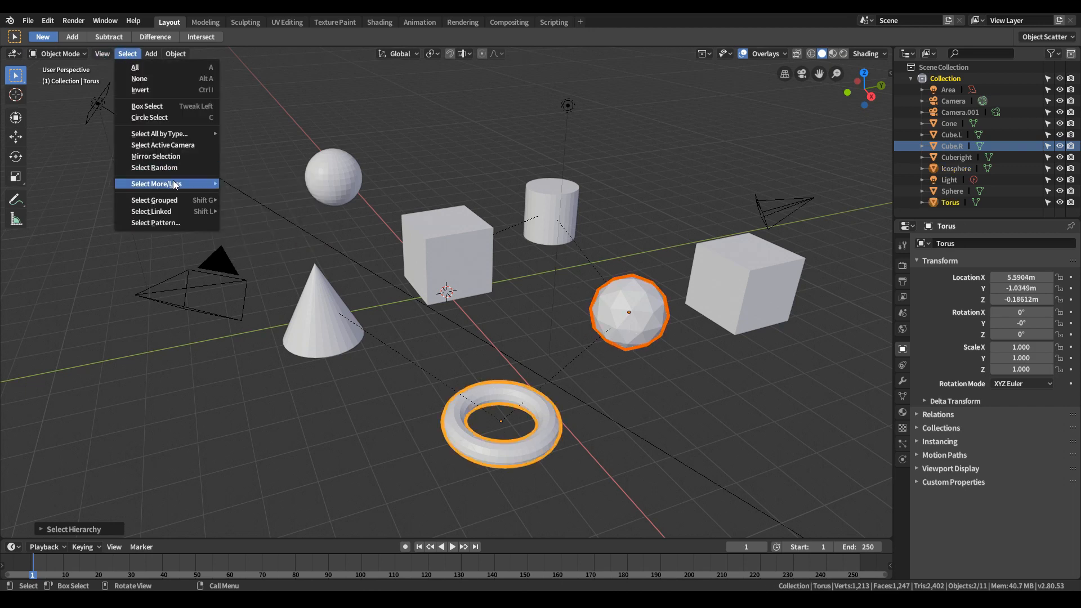
pyautogui.moveTo(203, 184)
pyautogui.click(272, 240)
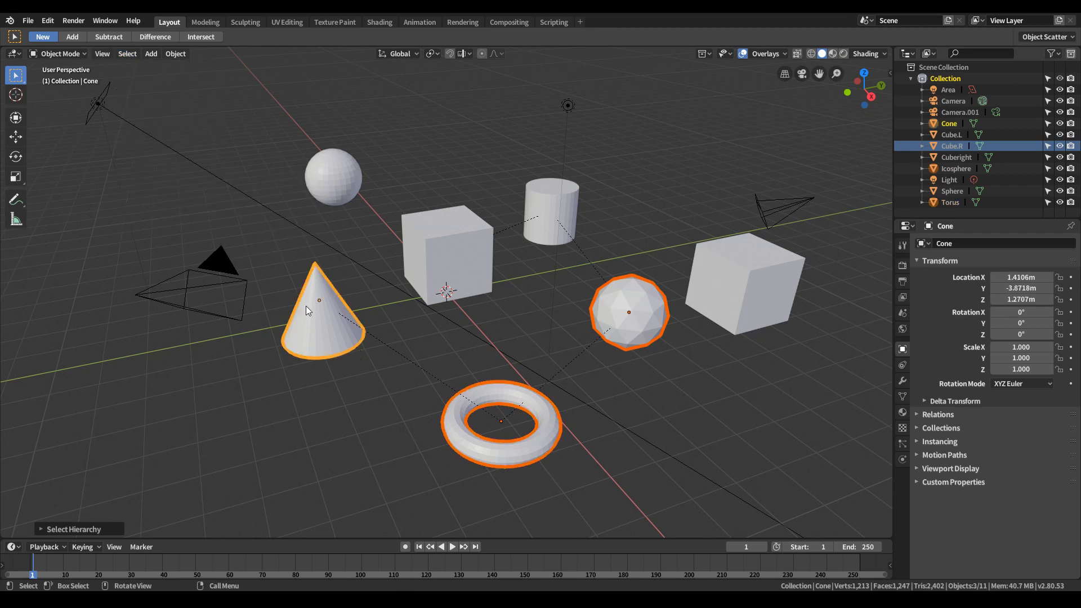
# - Apply Extend Child to add the cylinder to the selection, and deselect all objects
pyautogui.click(126, 54)
pyautogui.moveTo(208, 184)
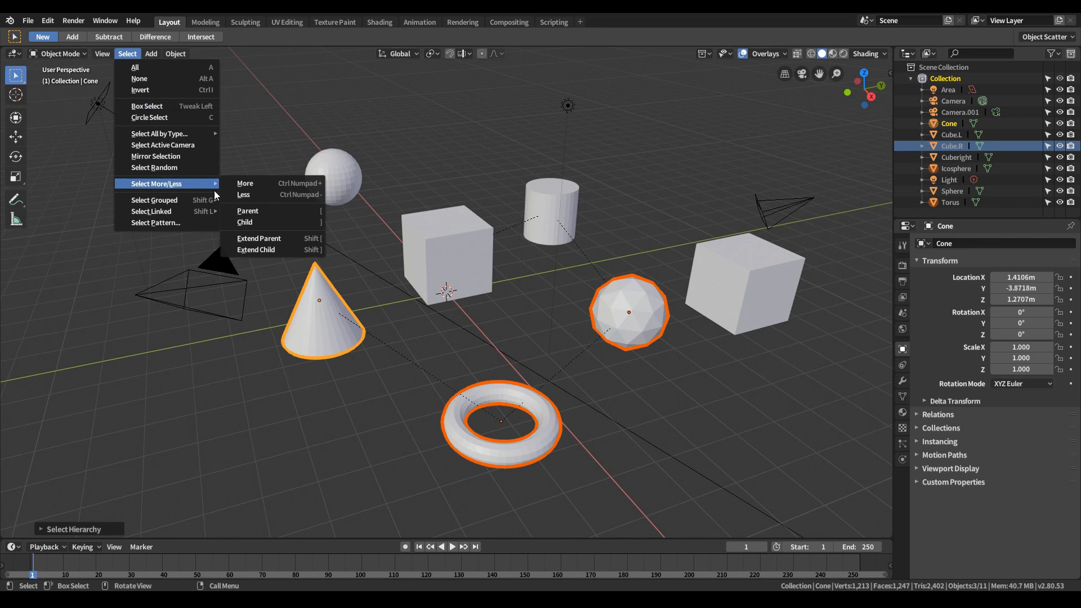
pyautogui.click(283, 251)
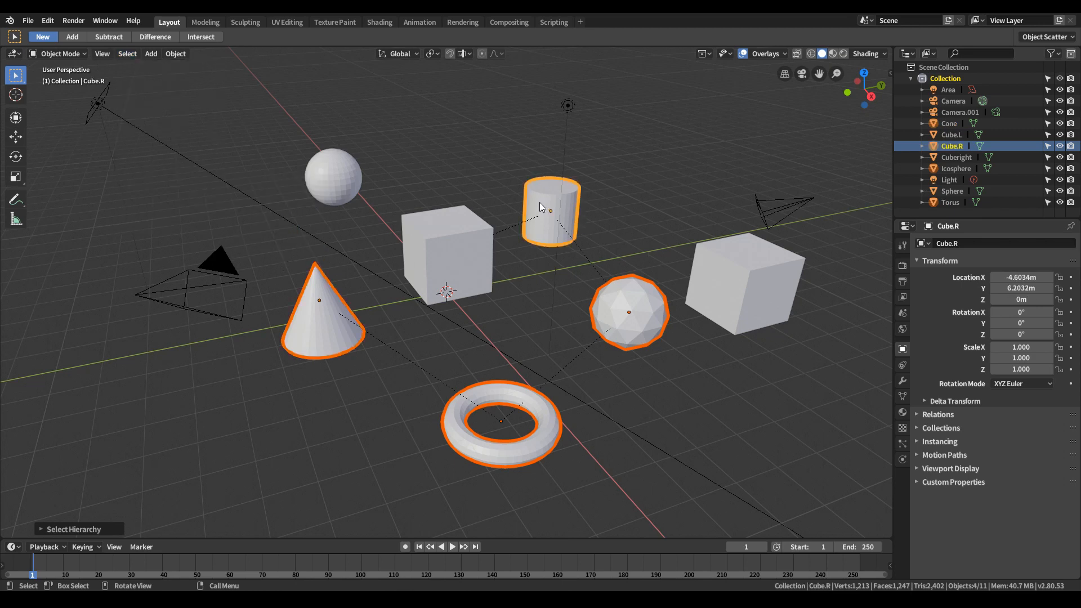
pyautogui.click(507, 325)
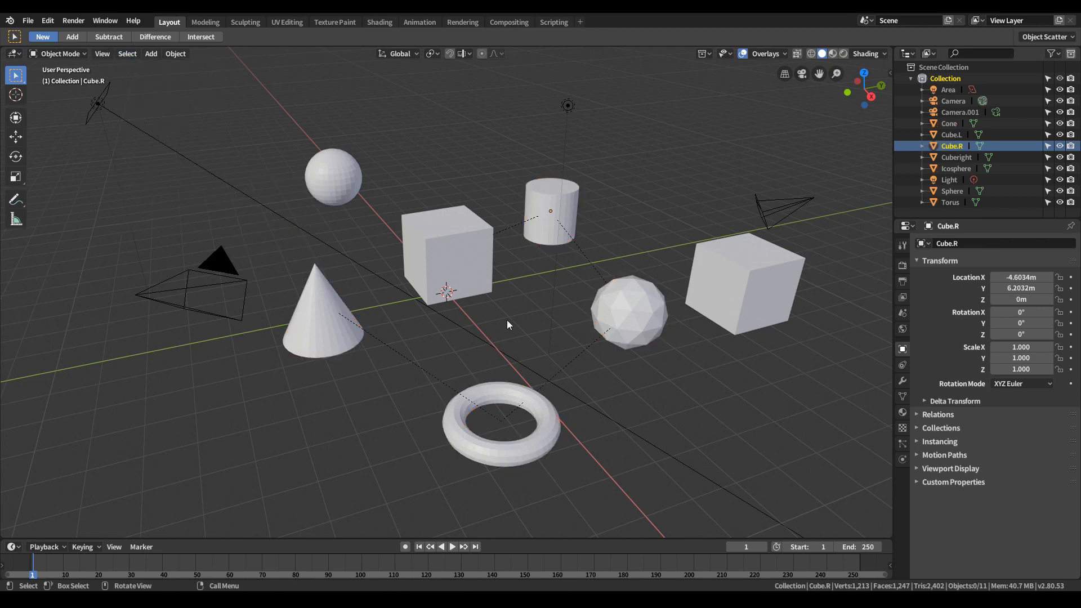
# - Select the icosphere and switch the selection to all its children with Select Grouped
pyautogui.click(617, 318)
pyautogui.click(126, 54)
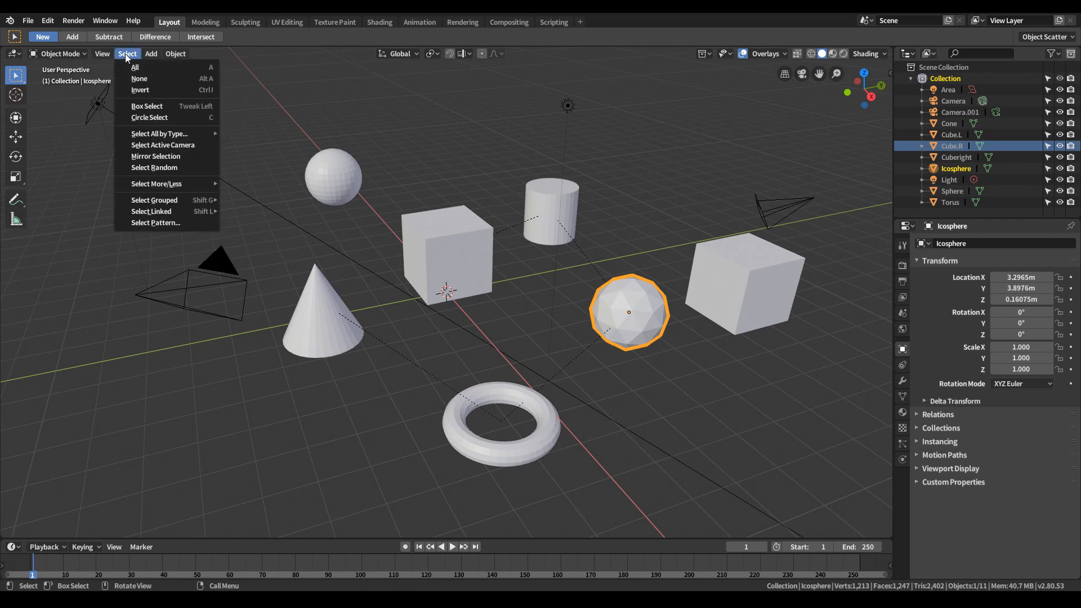
pyautogui.moveTo(176, 201)
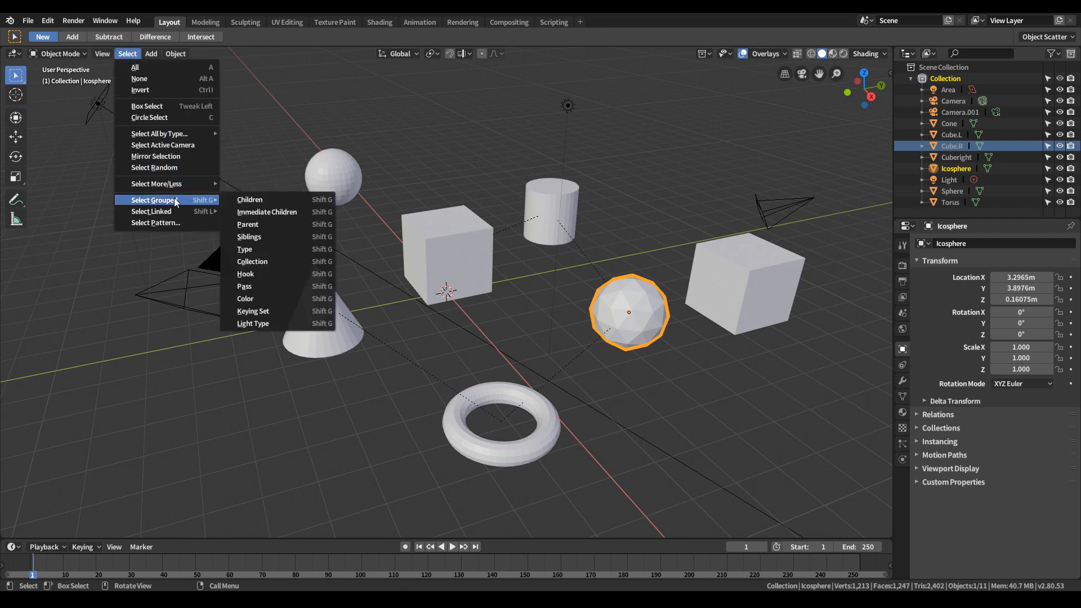
pyautogui.click(286, 203)
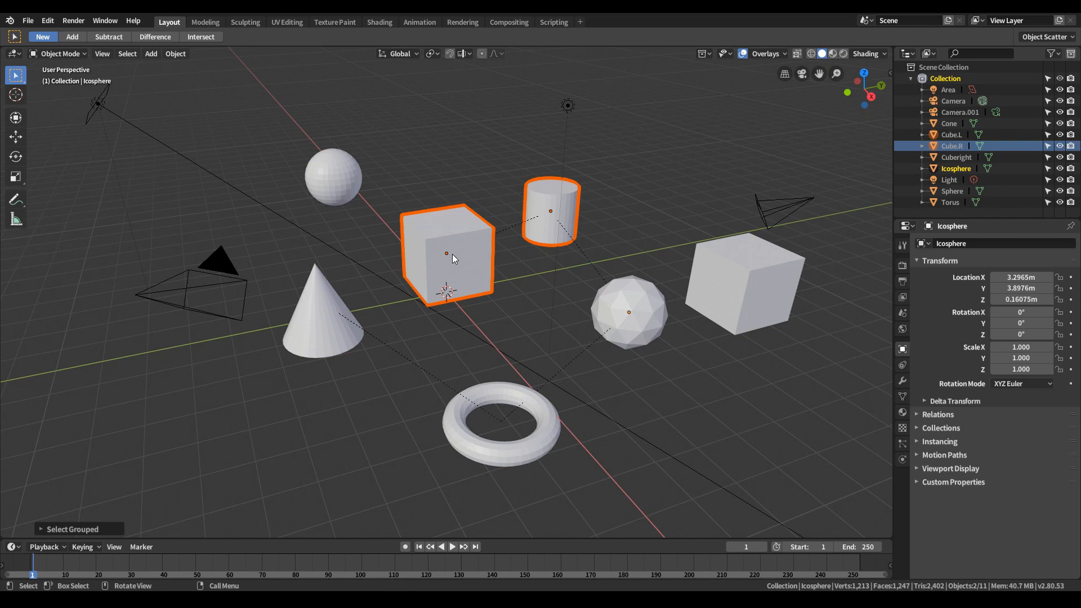
# - Select only the cylinder and apply Select Grouped with the Immediate Children option
pyautogui.click(552, 209)
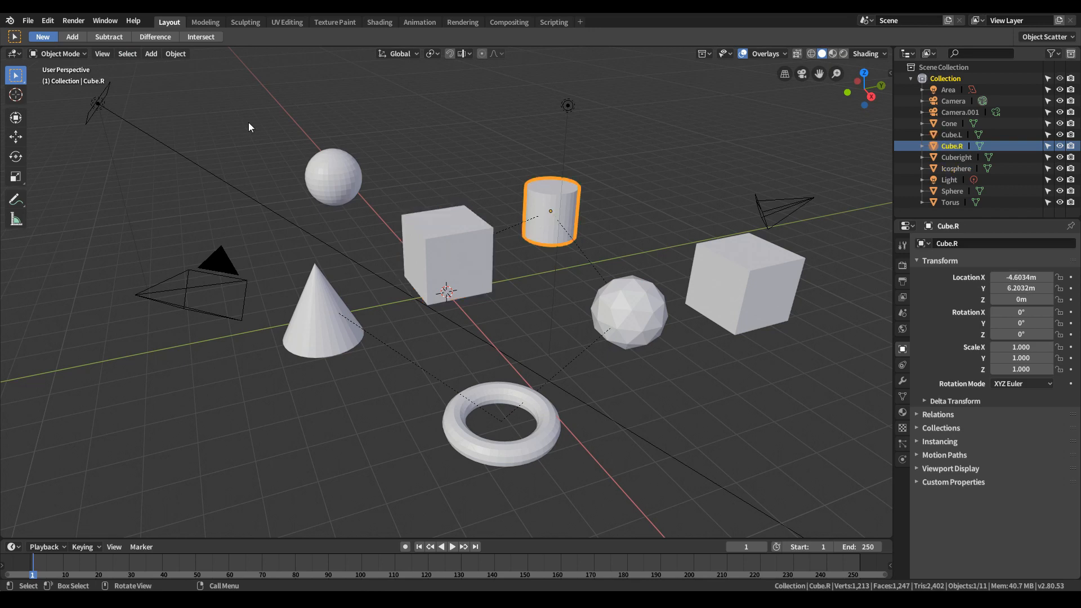
pyautogui.click(125, 56)
pyautogui.moveTo(184, 203)
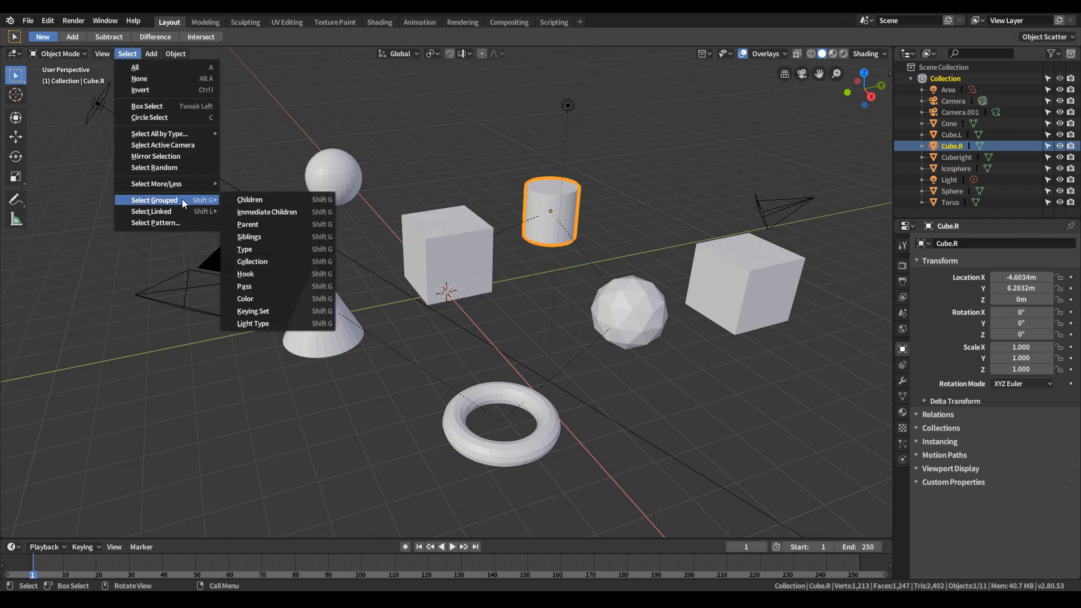
pyautogui.click(266, 212)
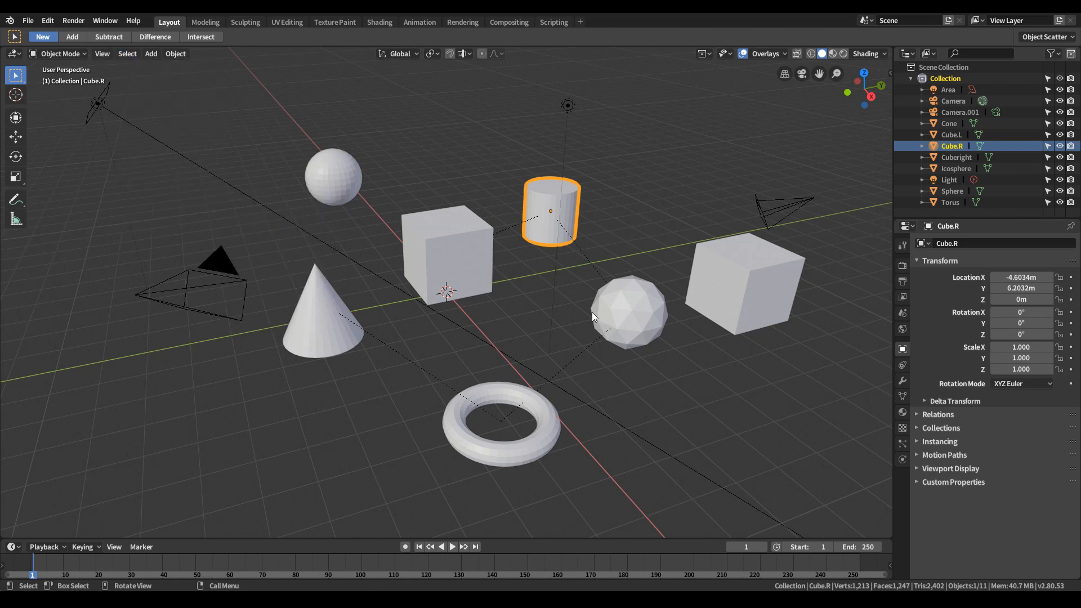
# - Select the icosphere and switch the selection to its immediate children with Select Grouped
pyautogui.click(126, 53)
pyautogui.moveTo(191, 201)
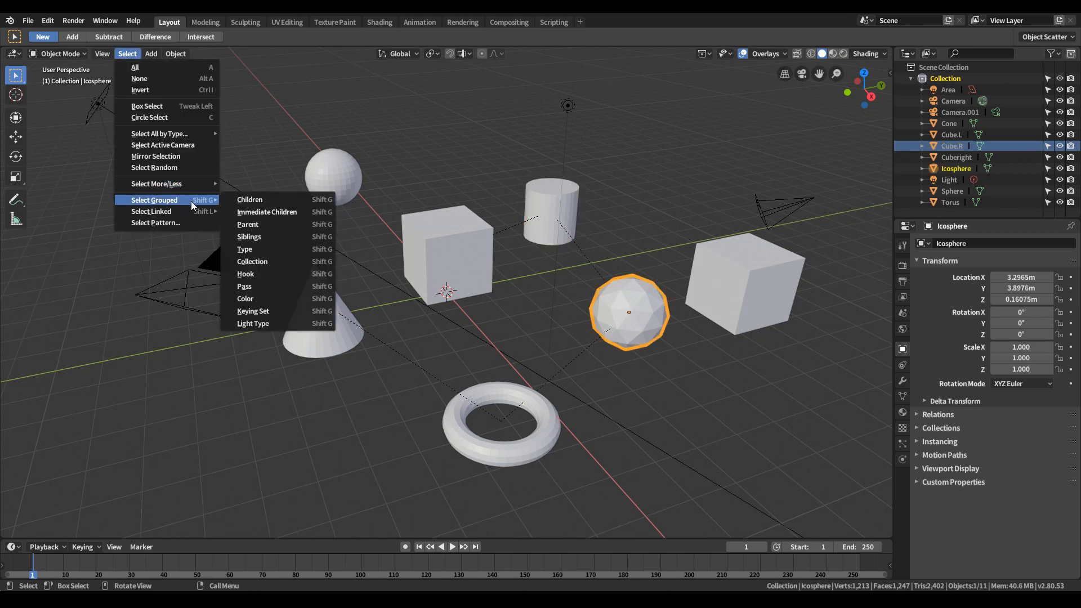
pyautogui.click(265, 211)
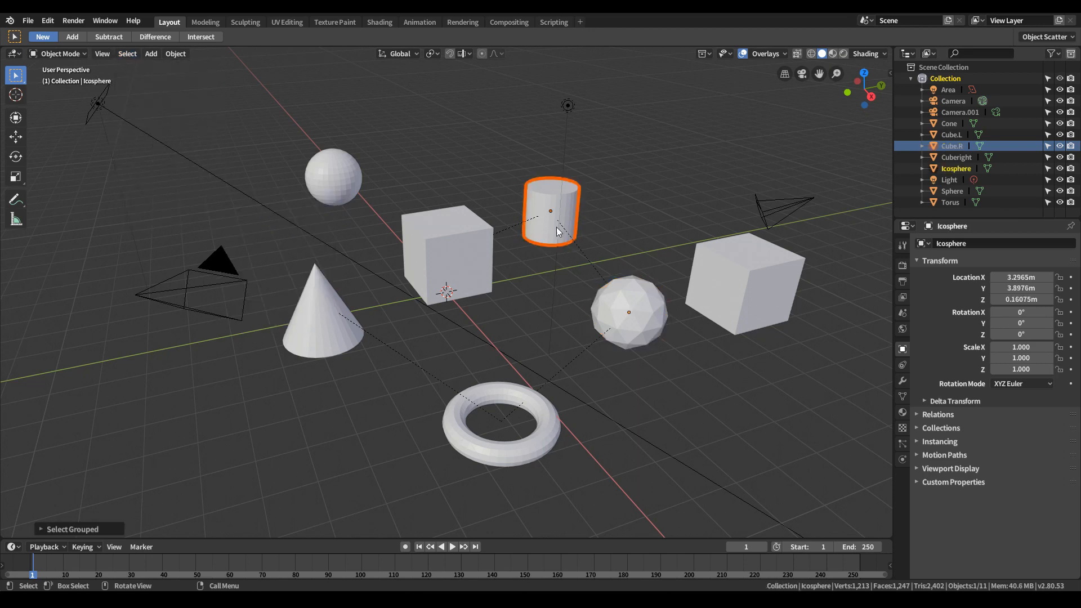
# - Parent Cuberight to the icosphere using the Object parent type
pyautogui.click(635, 306)
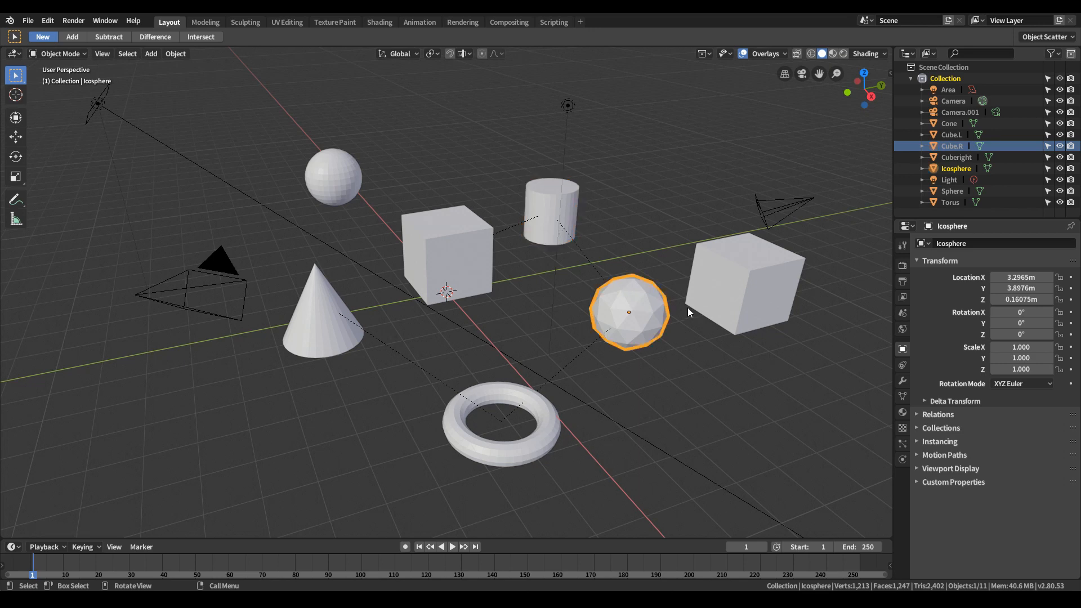
pyautogui.click(742, 274)
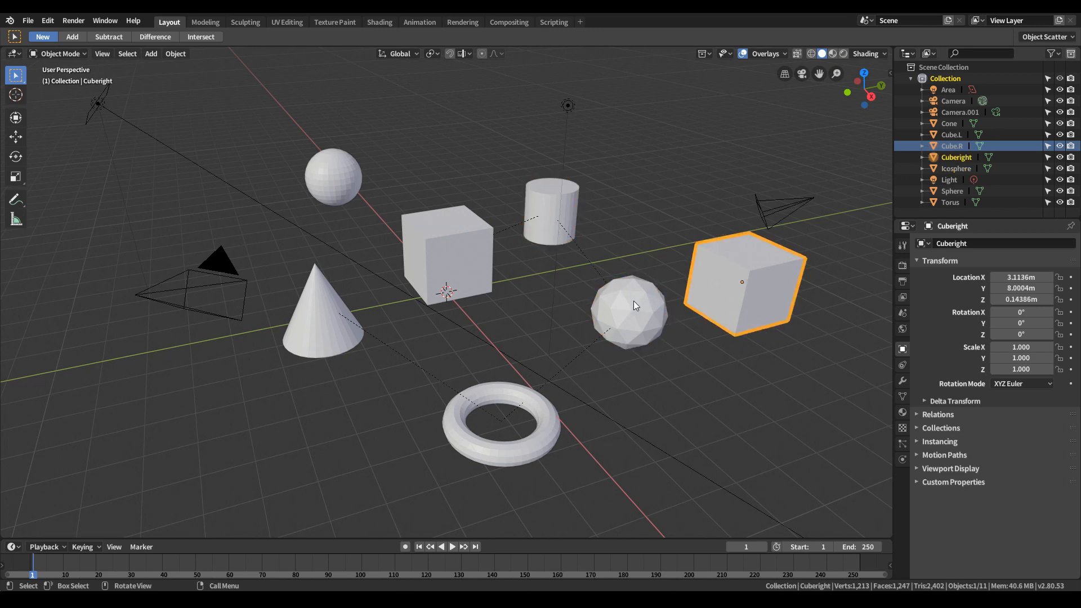
pyautogui.keyDown('shift'); pyautogui.click(633, 304); pyautogui.keyUp('shift')
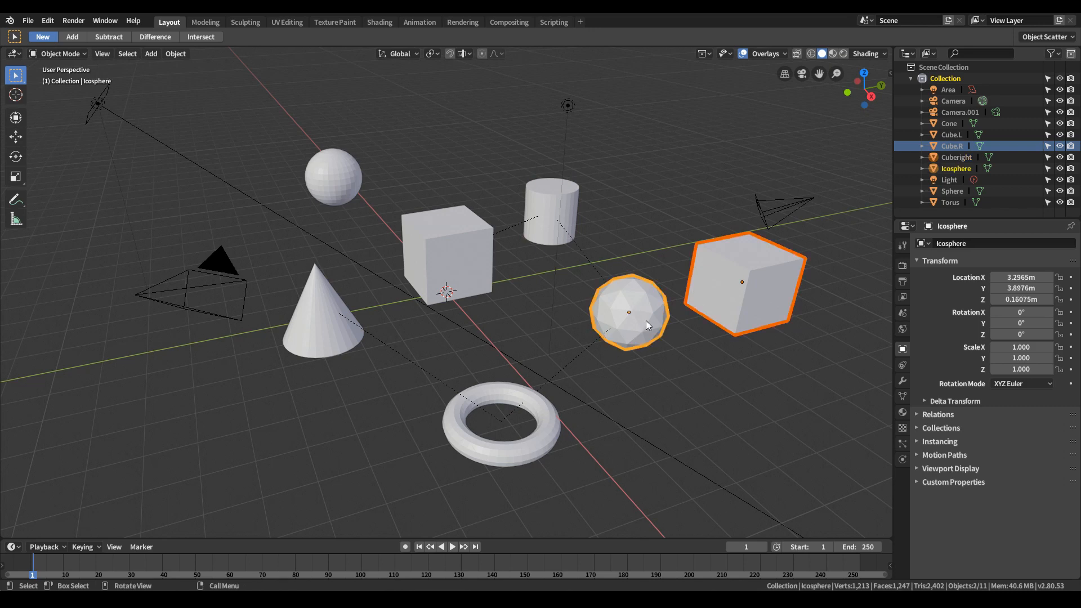
pyautogui.hotkey('ctrl', 'p')
pyautogui.click(646, 320)
# - Select only the icosphere and select both of its immediate children with Select Grouped
pyautogui.click(646, 319)
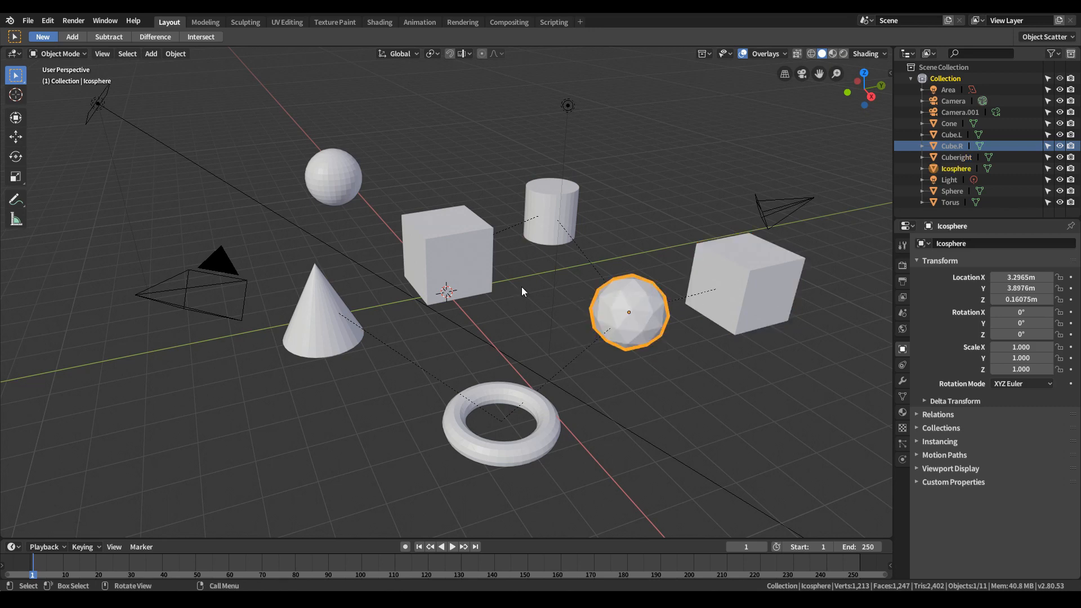
pyautogui.click(127, 53)
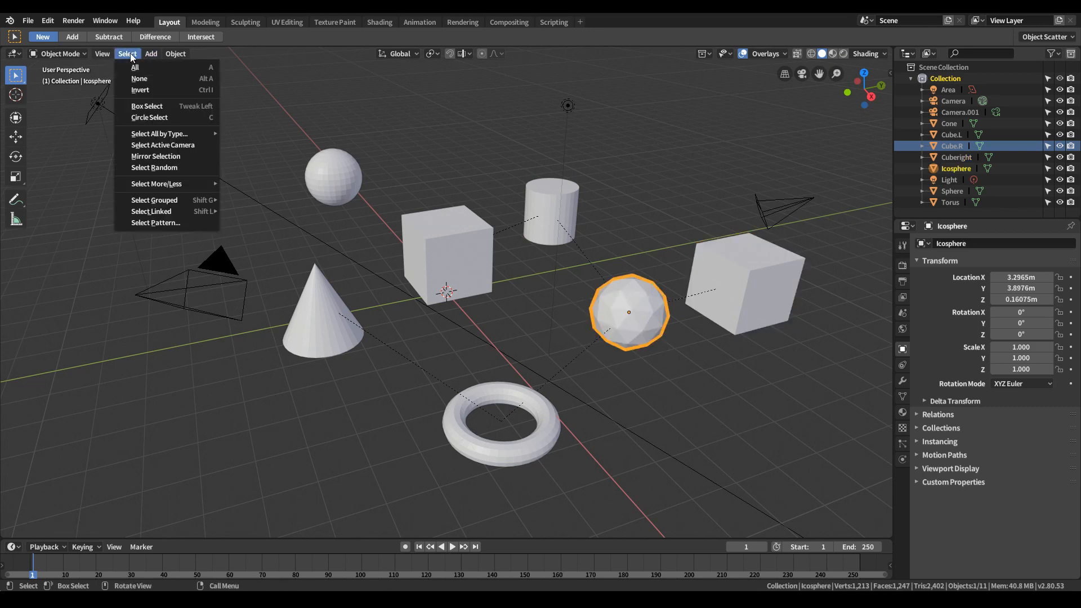
pyautogui.moveTo(172, 206)
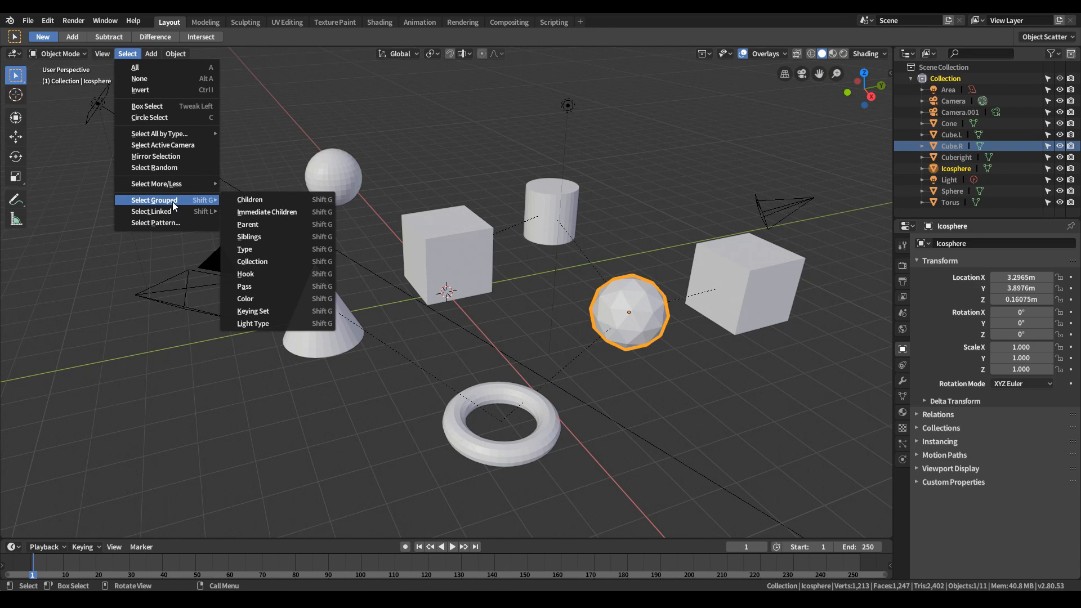
pyautogui.click(271, 214)
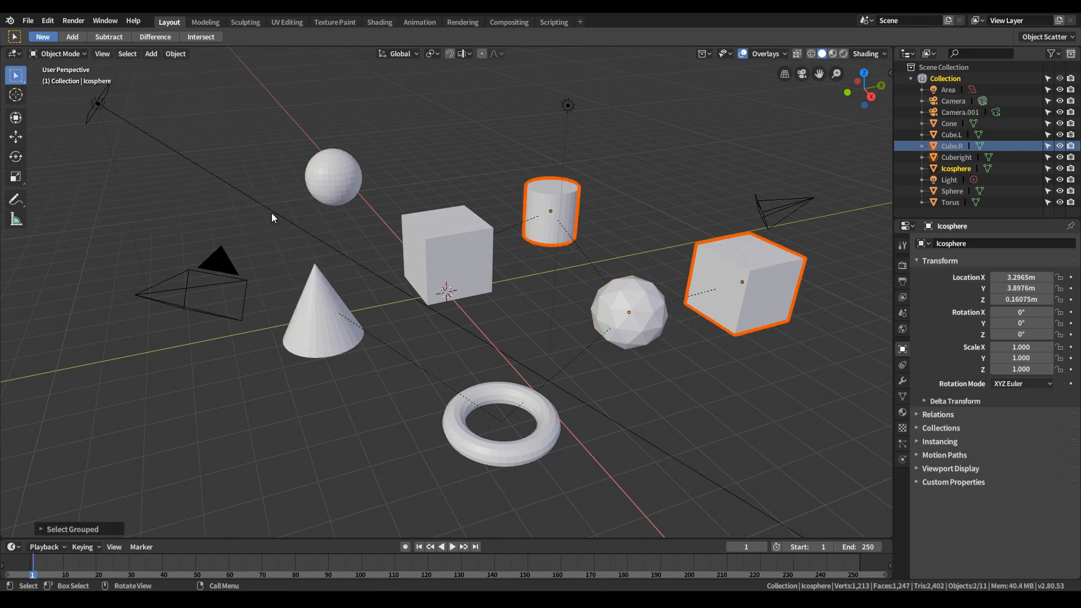
# - Make the cylinder the active object in the selection and apply Select Grouped with Immediate Children
pyautogui.keyDown('shift'); pyautogui.click(569, 217); pyautogui.keyUp('shift')
pyautogui.hotkey('shift', 'g')
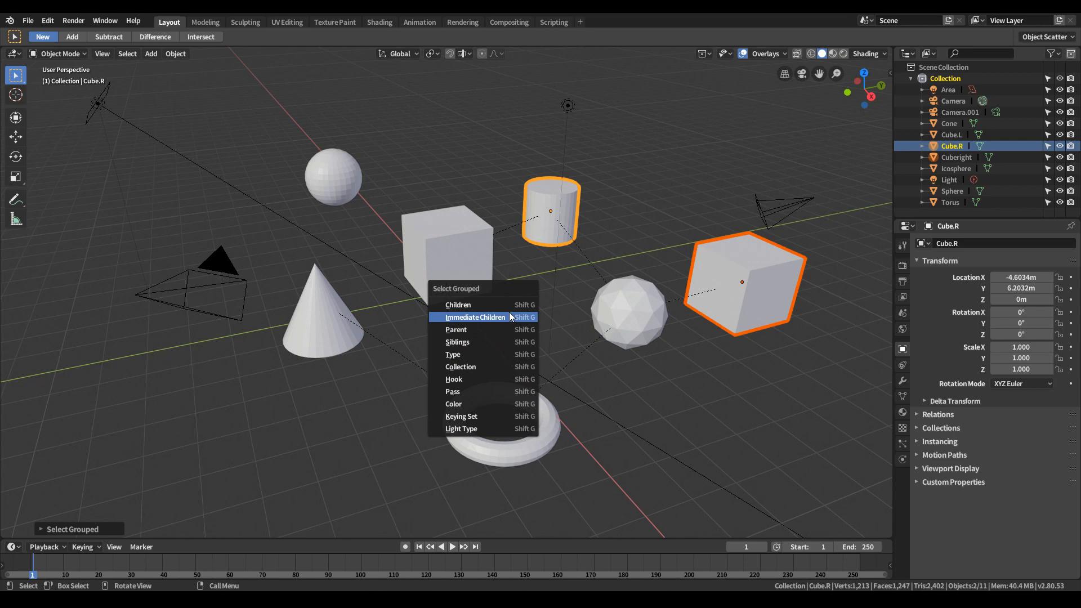
pyautogui.click(509, 312)
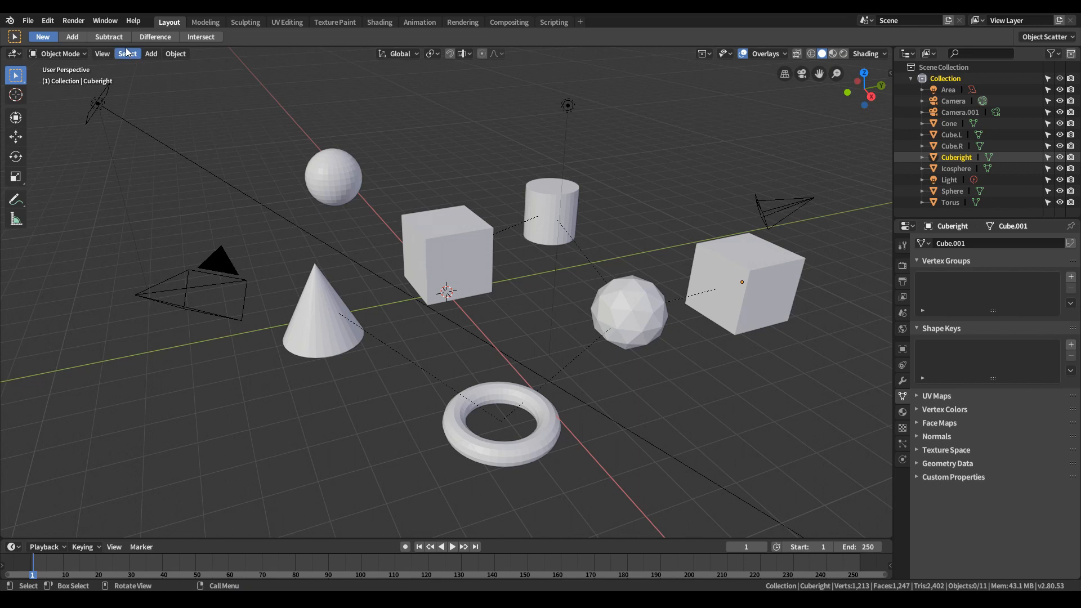
# - Try to select the objects that share Cuberight's material with Select Linked
pyautogui.click(126, 51)
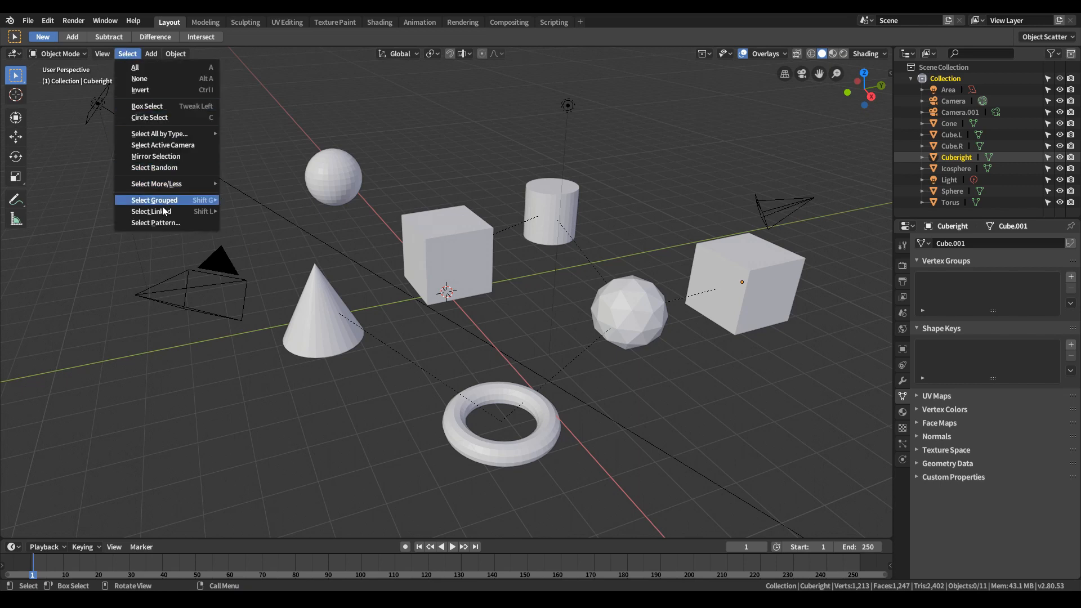
pyautogui.moveTo(140, 212)
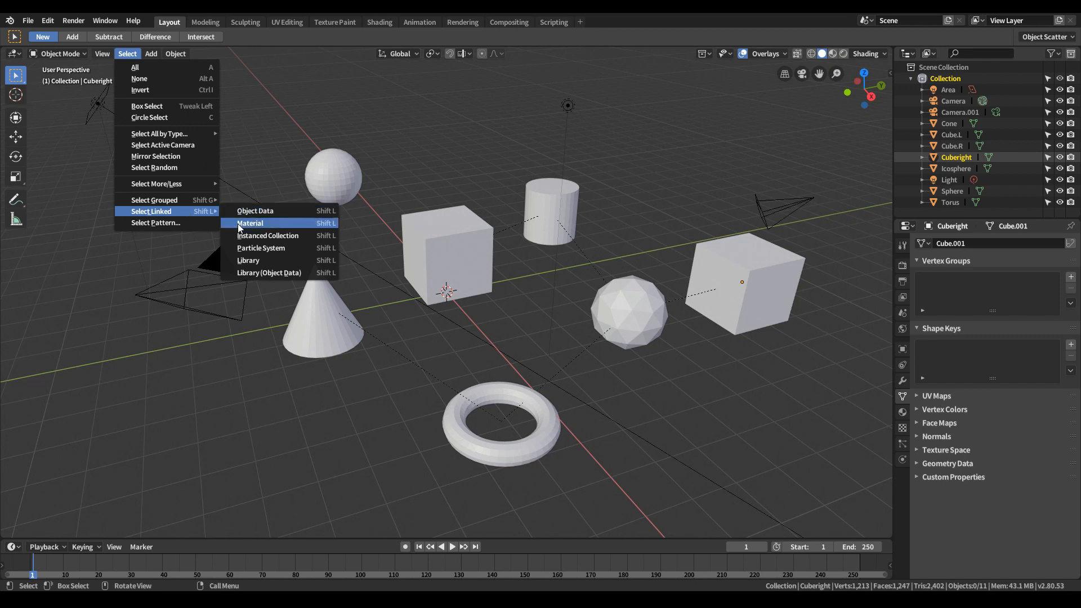
pyautogui.click(292, 224)
# - Examine which objects have a material assigned, checking Cuberight, the cylinder, the icosphere and the torus
pyautogui.click(458, 257)
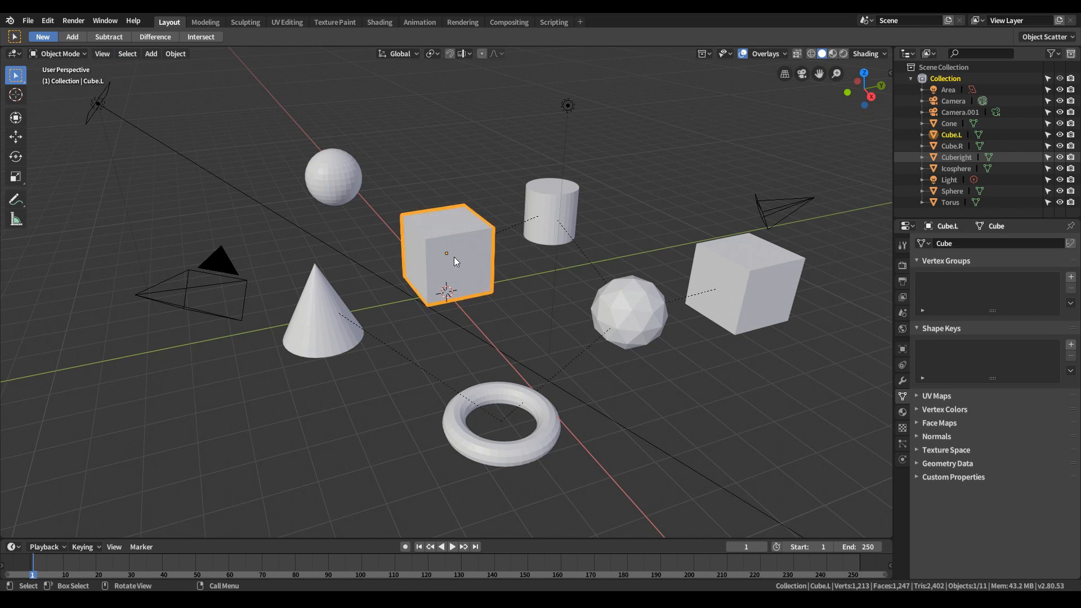
pyautogui.click(766, 284)
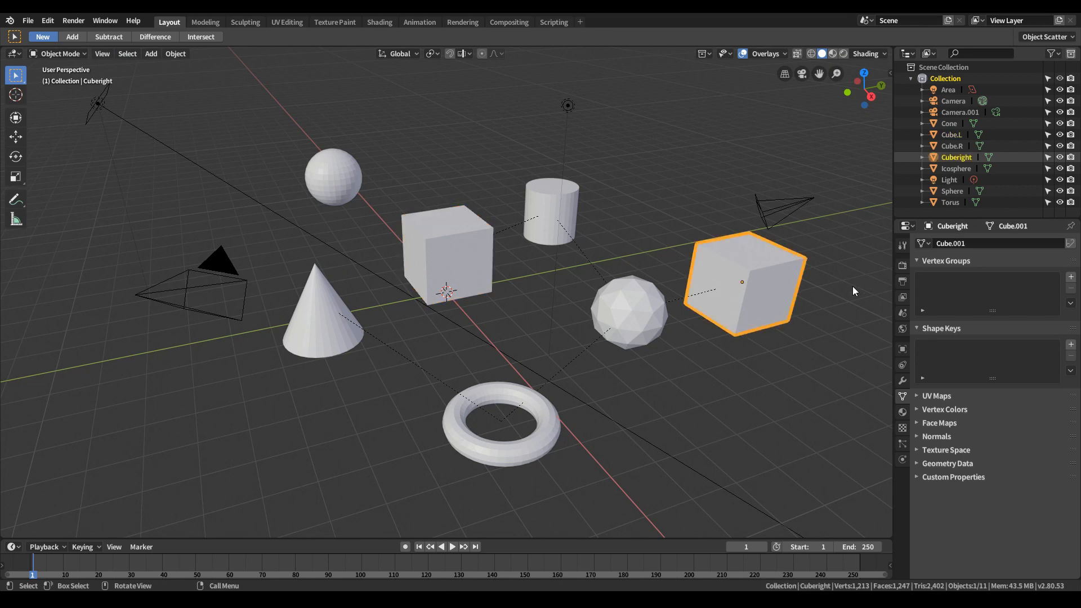
pyautogui.click(903, 412)
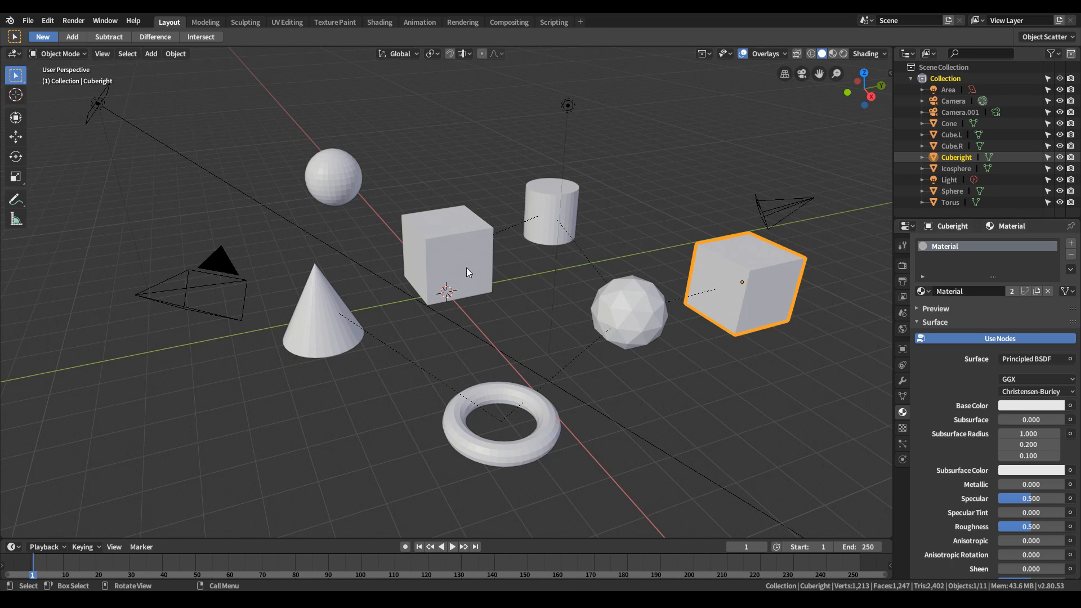
pyautogui.click(558, 208)
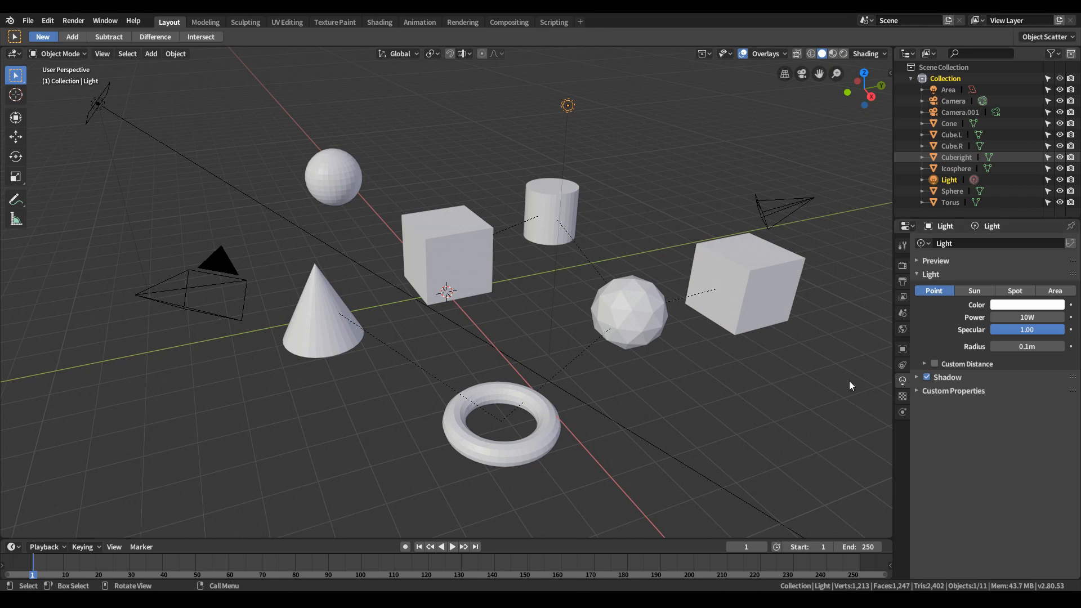
pyautogui.click(573, 214)
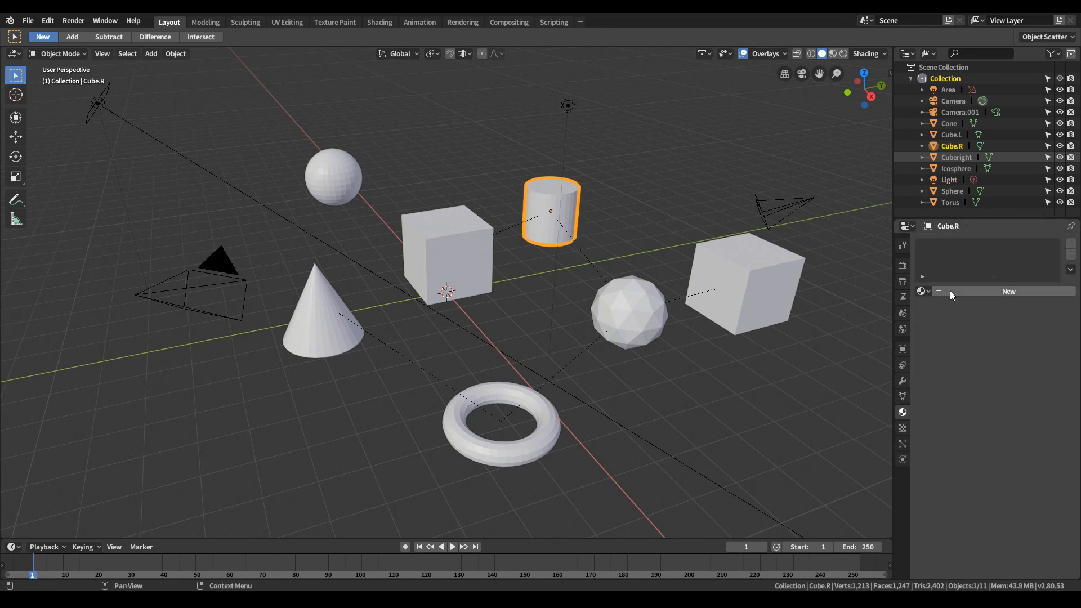
pyautogui.click(610, 304)
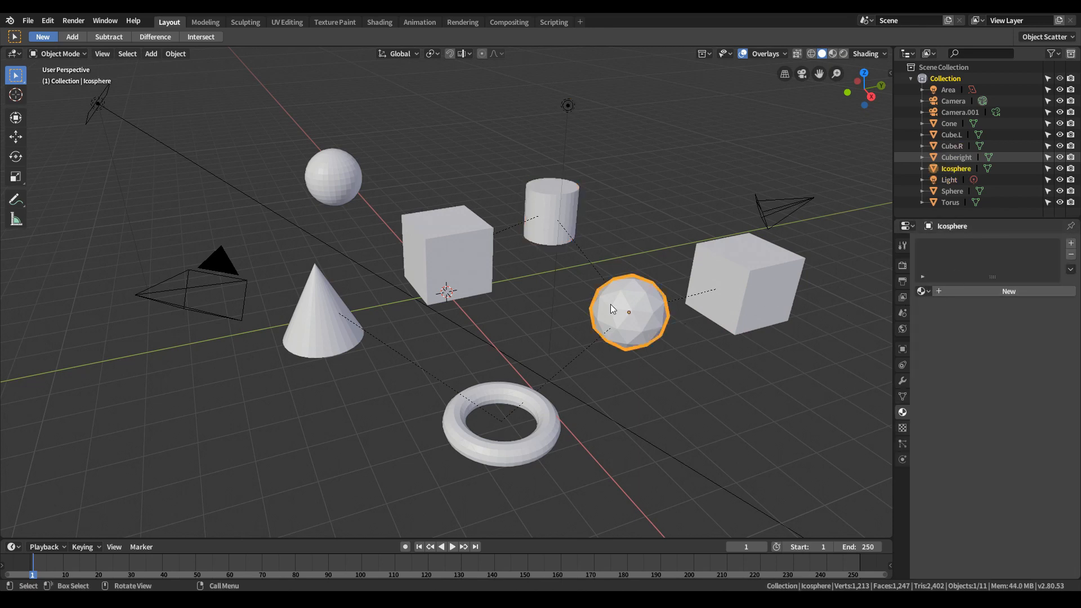
pyautogui.click(546, 407)
# - Select Cube.L and use Select Linked by Material to select every object sharing its material
pyautogui.click(465, 246)
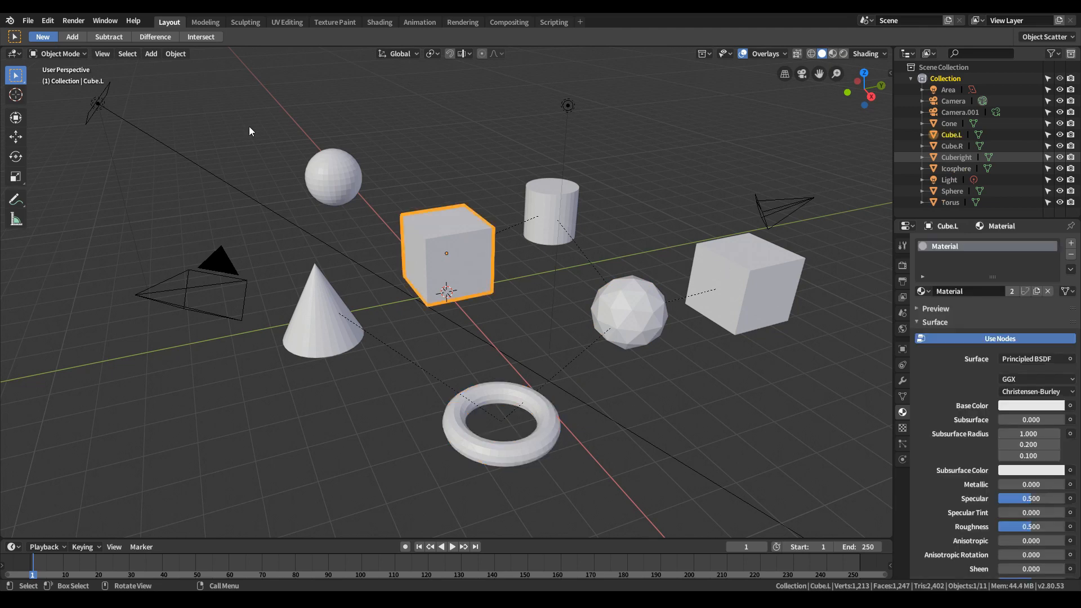
pyautogui.click(127, 53)
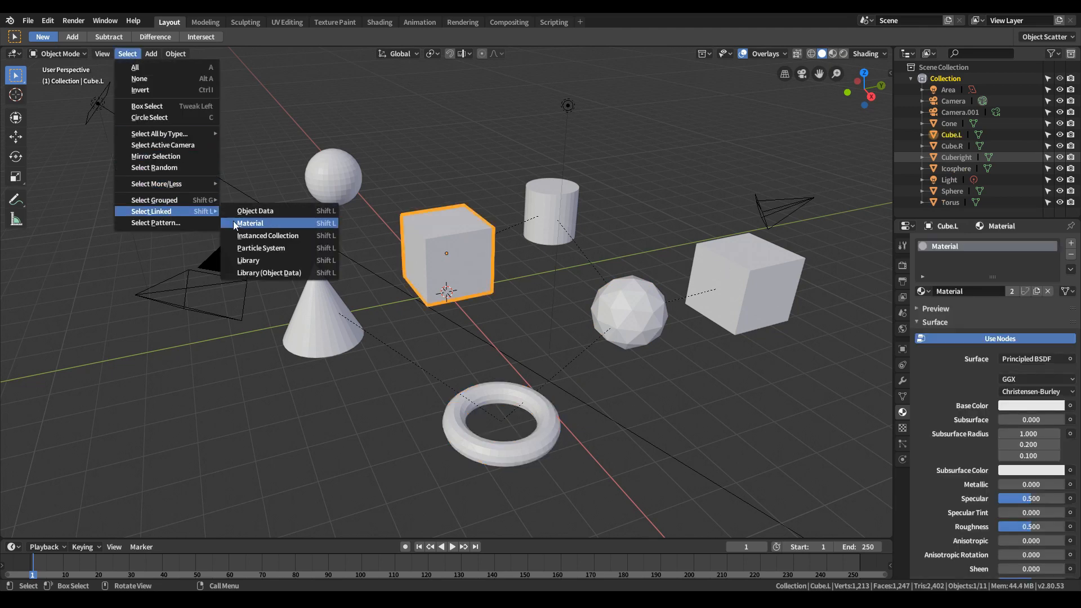
pyautogui.click(249, 227)
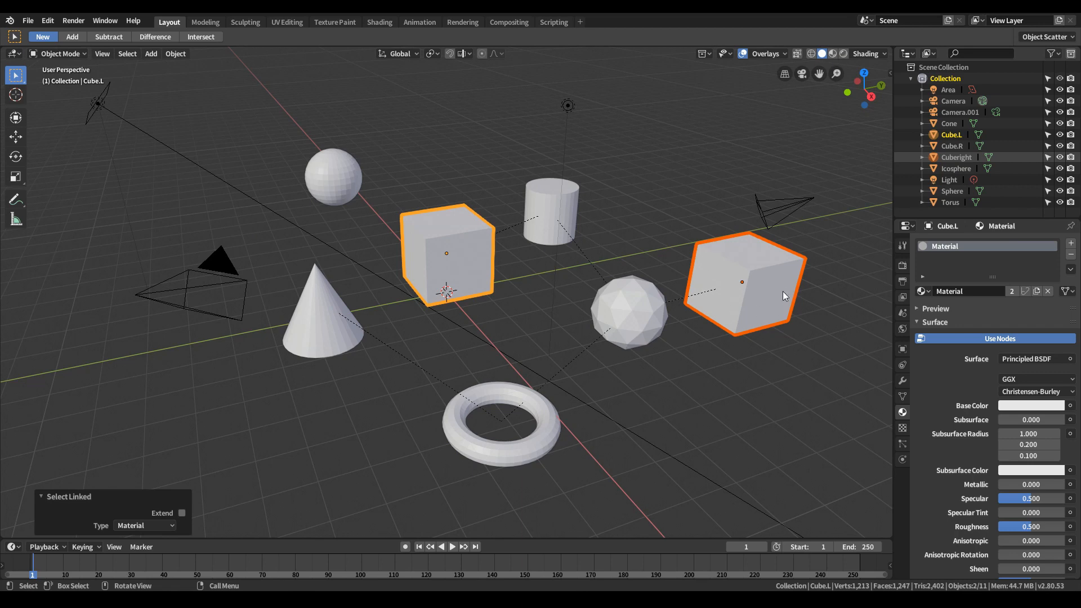
# - Assign the existing material named Material to the cone
pyautogui.click(340, 333)
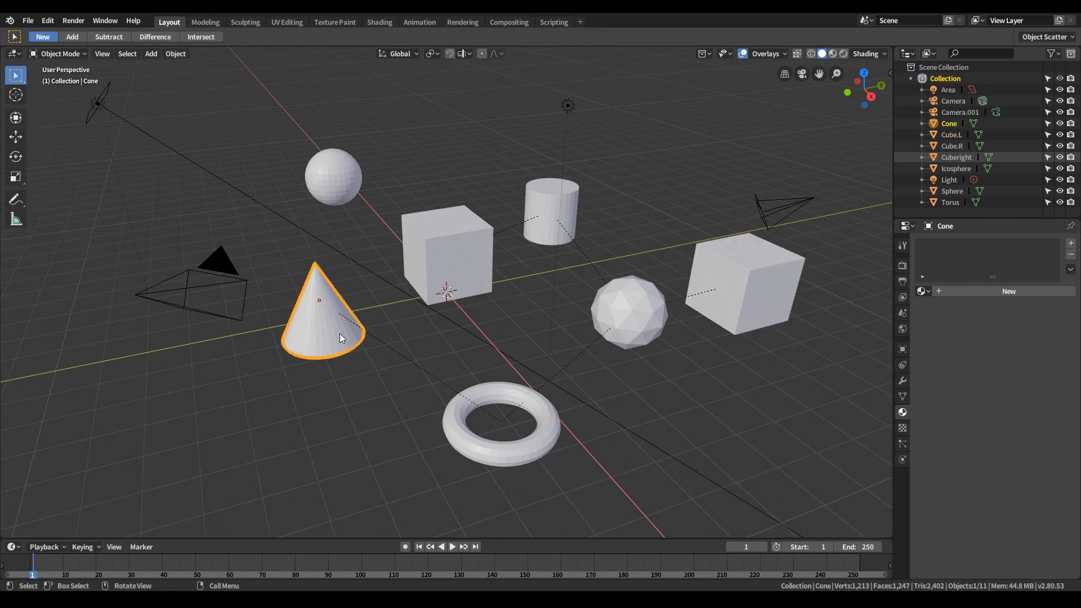
pyautogui.click(925, 291)
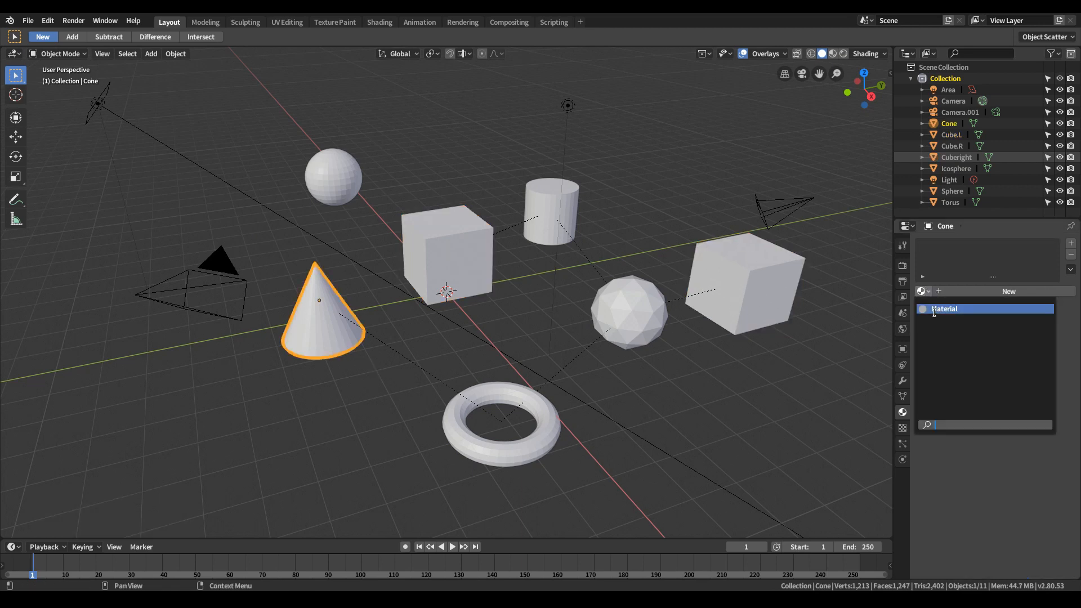
pyautogui.click(955, 309)
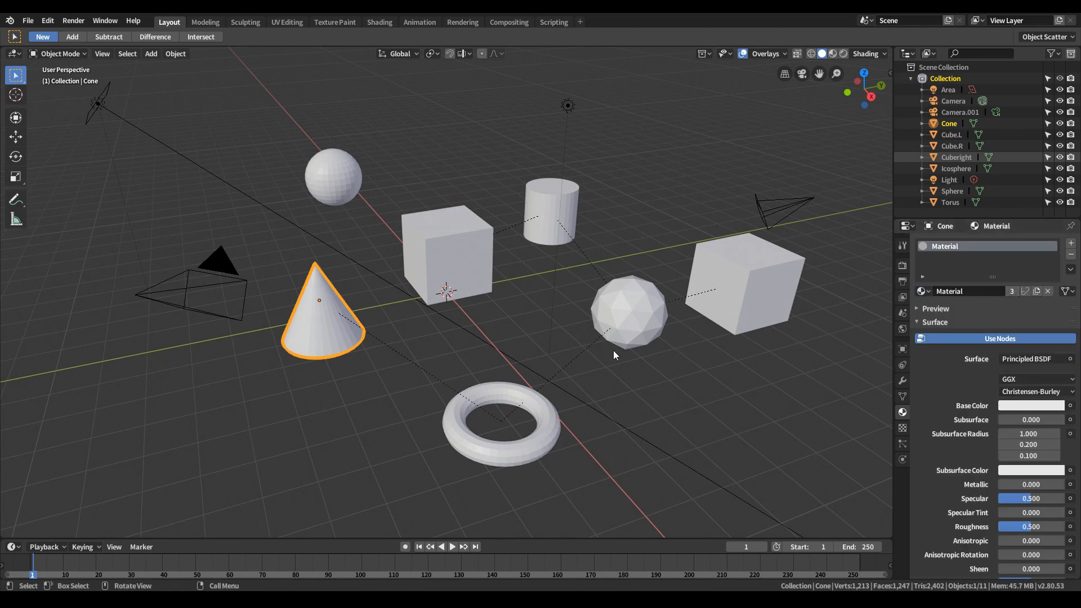
# - Select all objects sharing the cone's material with Select Linked, and reduce the selection to Cube.L
pyautogui.click(127, 54)
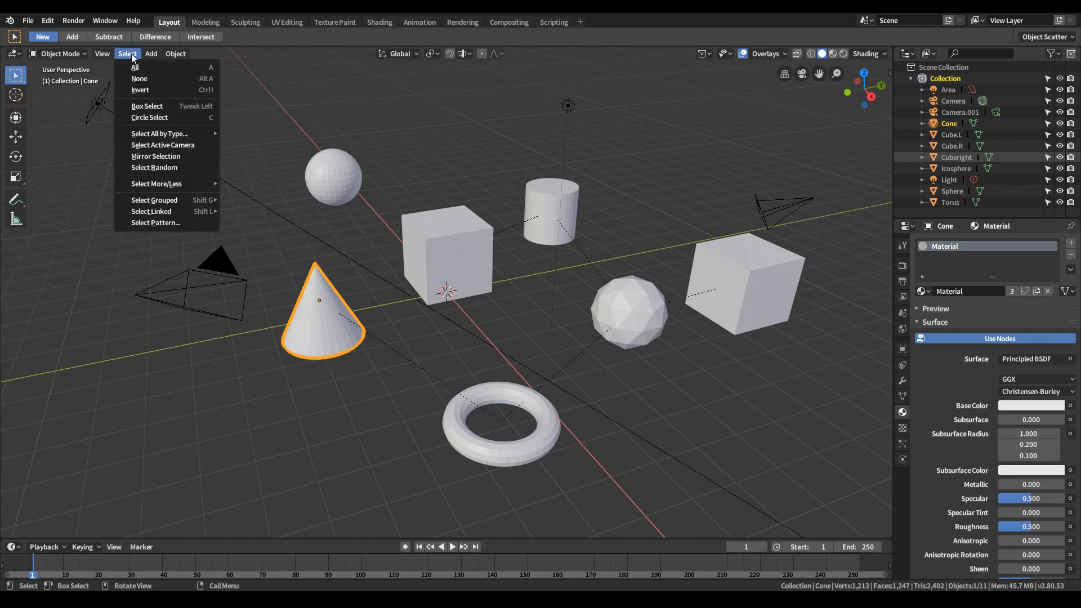
pyautogui.moveTo(182, 211)
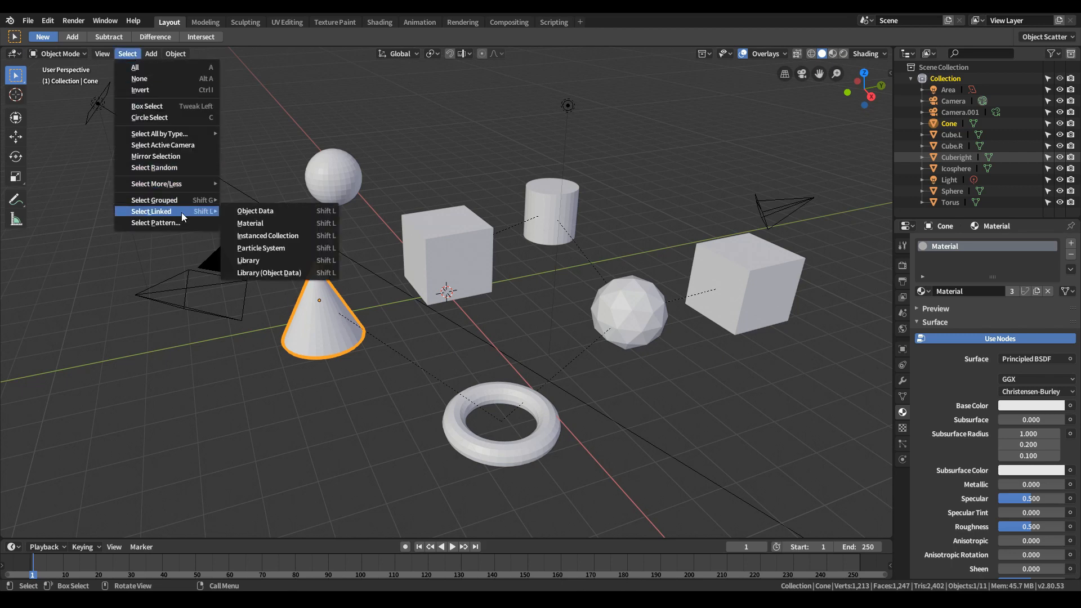
pyautogui.click(255, 223)
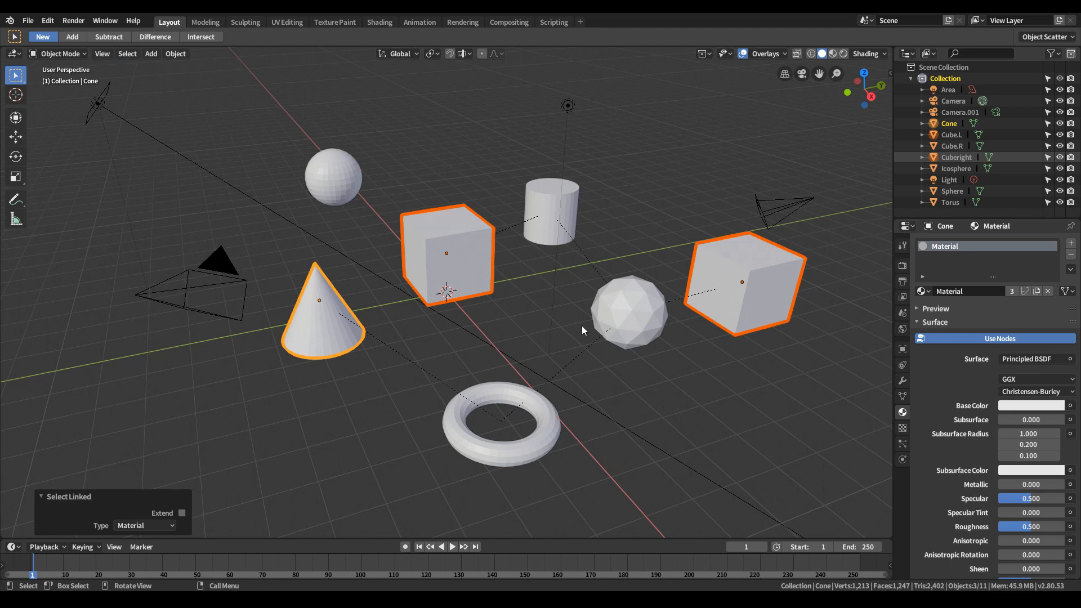
pyautogui.click(468, 251)
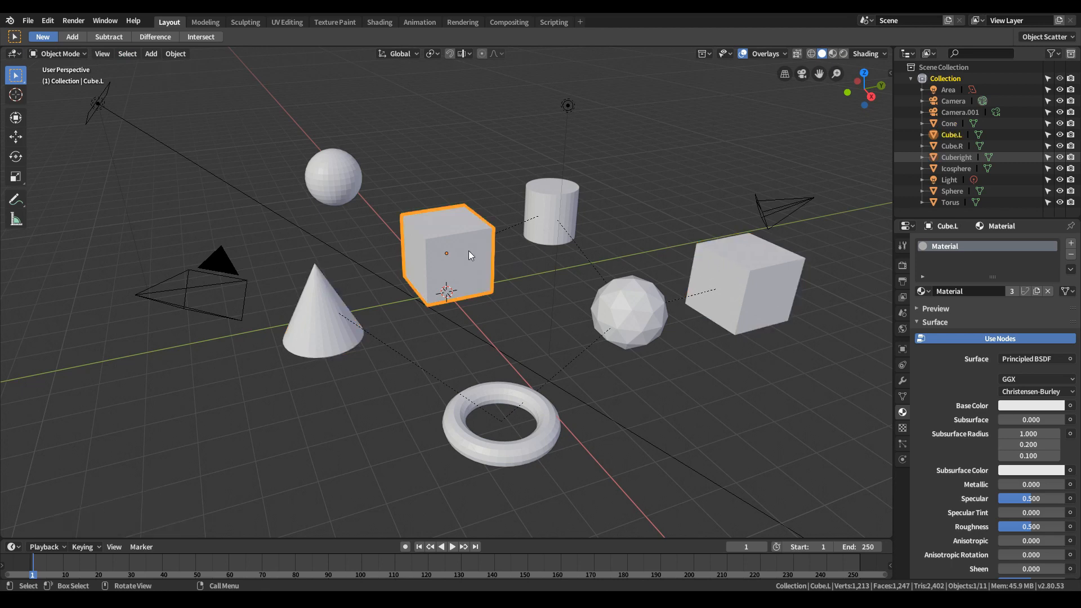
# - Examine the mesh data blocks used by Cube.L and Cuberight in their object data properties
pyautogui.click(127, 53)
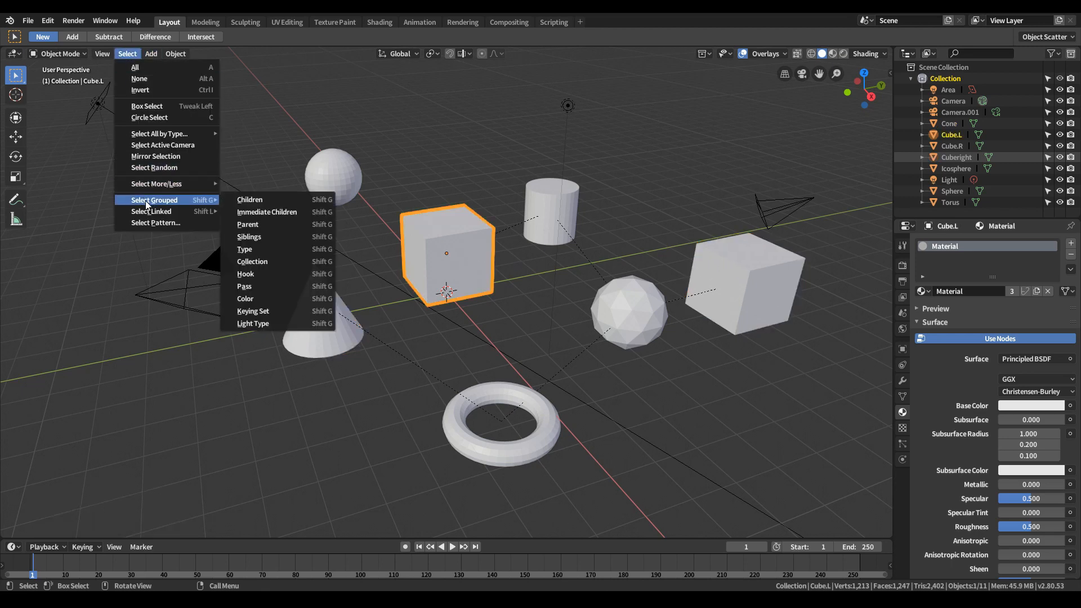
pyautogui.moveTo(152, 216)
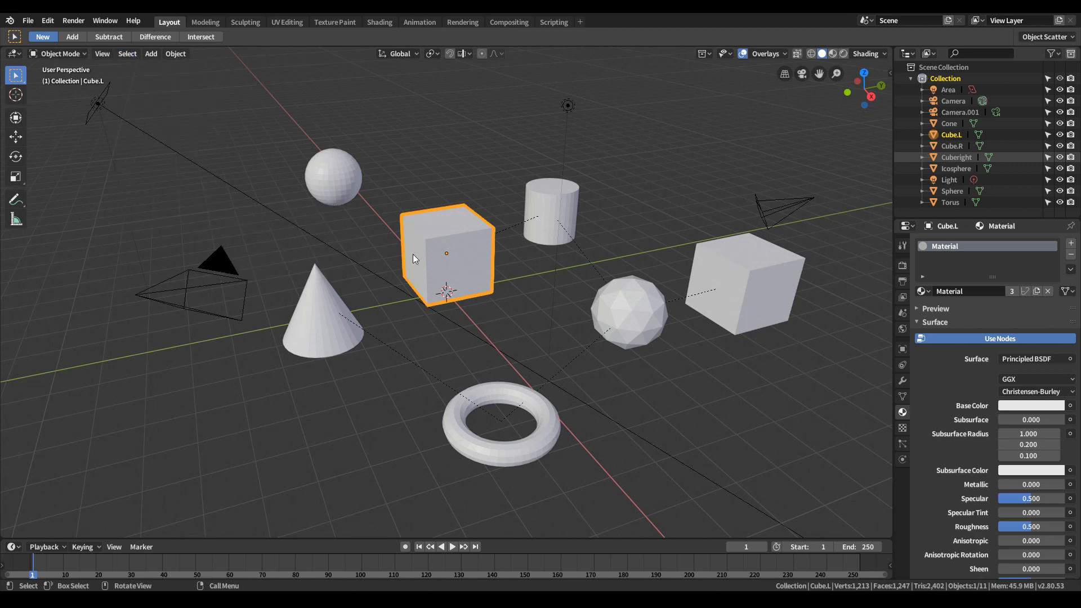
pyautogui.click(902, 396)
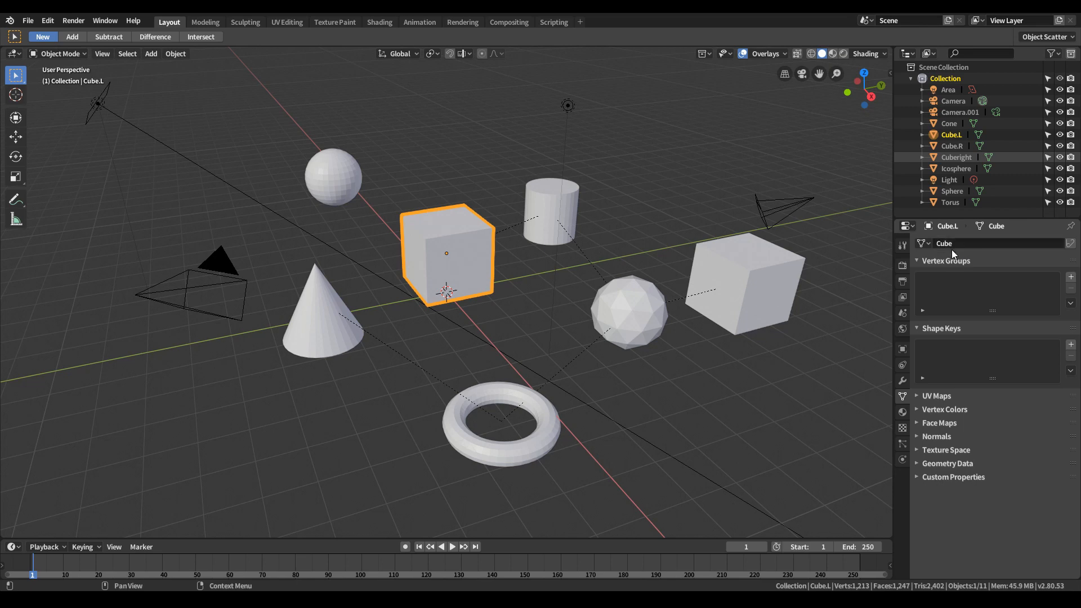
pyautogui.click(745, 278)
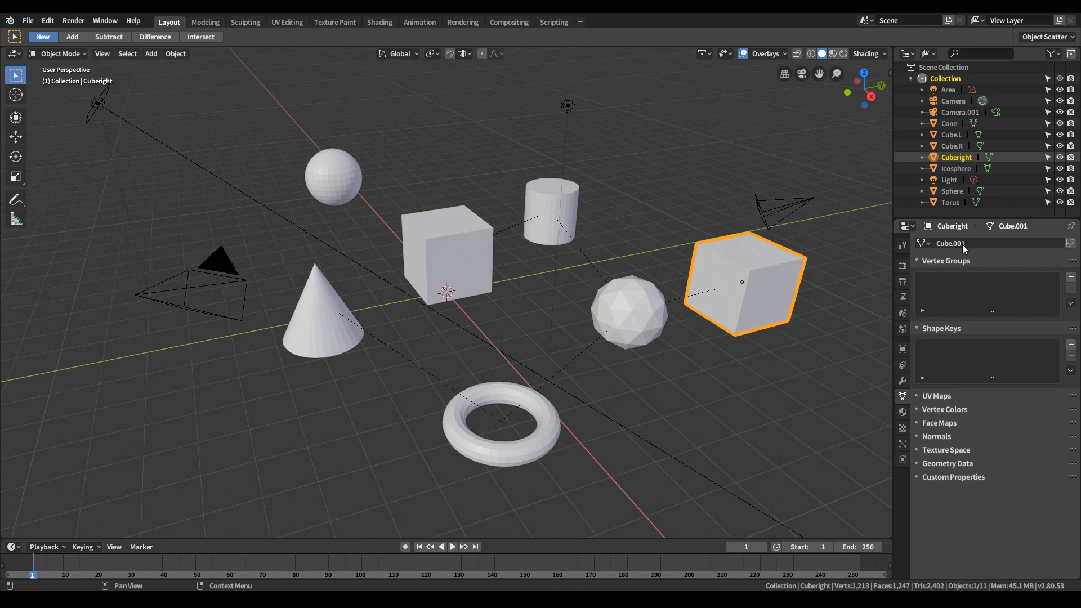
# - Select Cube.L and use Select Linked by Object Data to select objects sharing its mesh
pyautogui.click(436, 255)
pyautogui.click(137, 57)
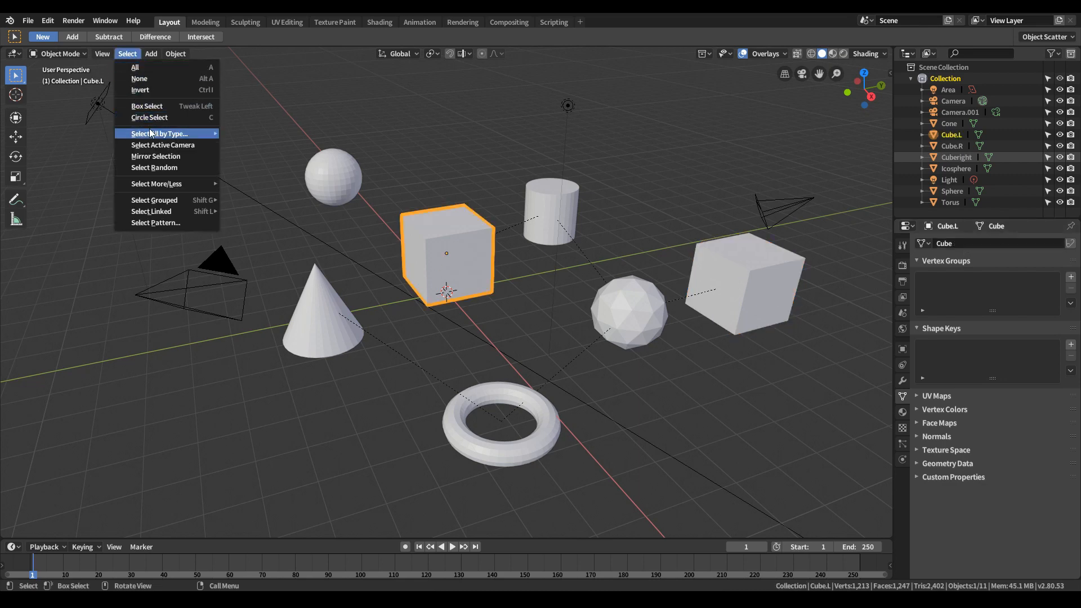
pyautogui.moveTo(201, 212)
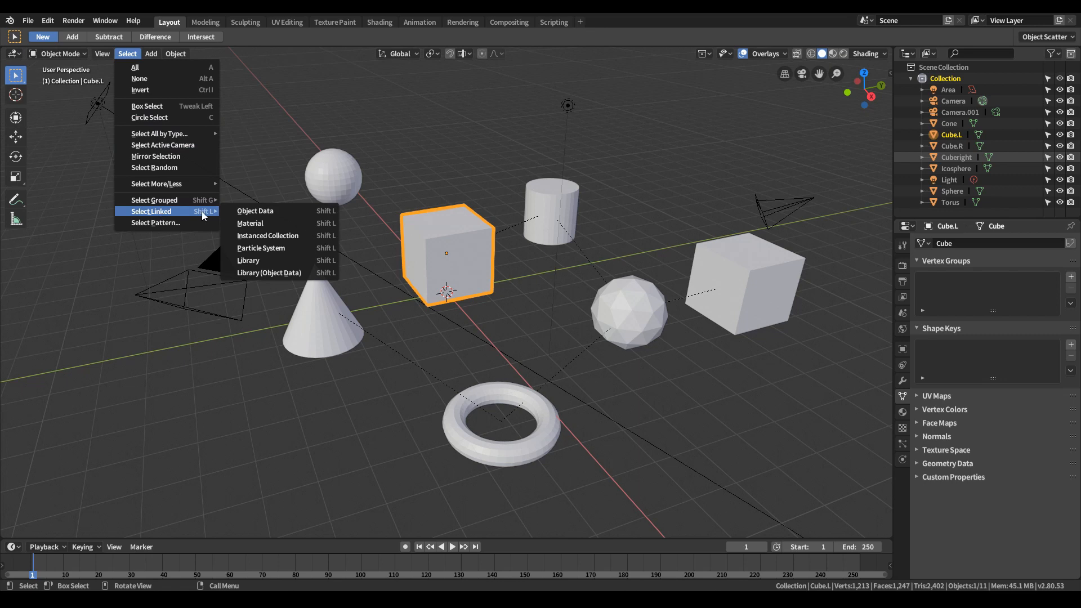
pyautogui.click(265, 211)
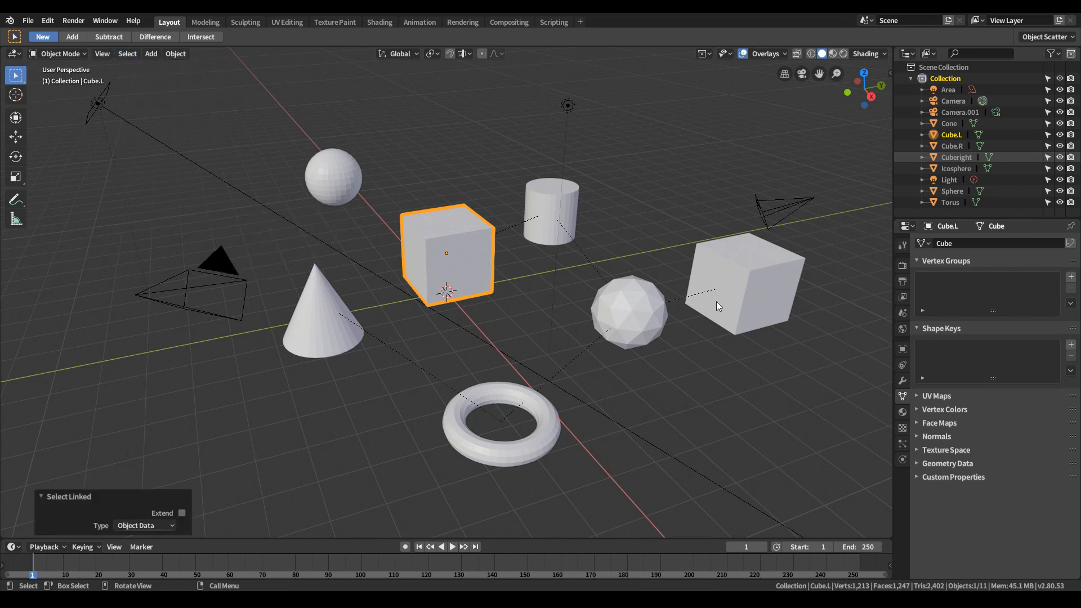
# - Assign the existing mesh data named Cube to the Cuberight object
pyautogui.click(761, 316)
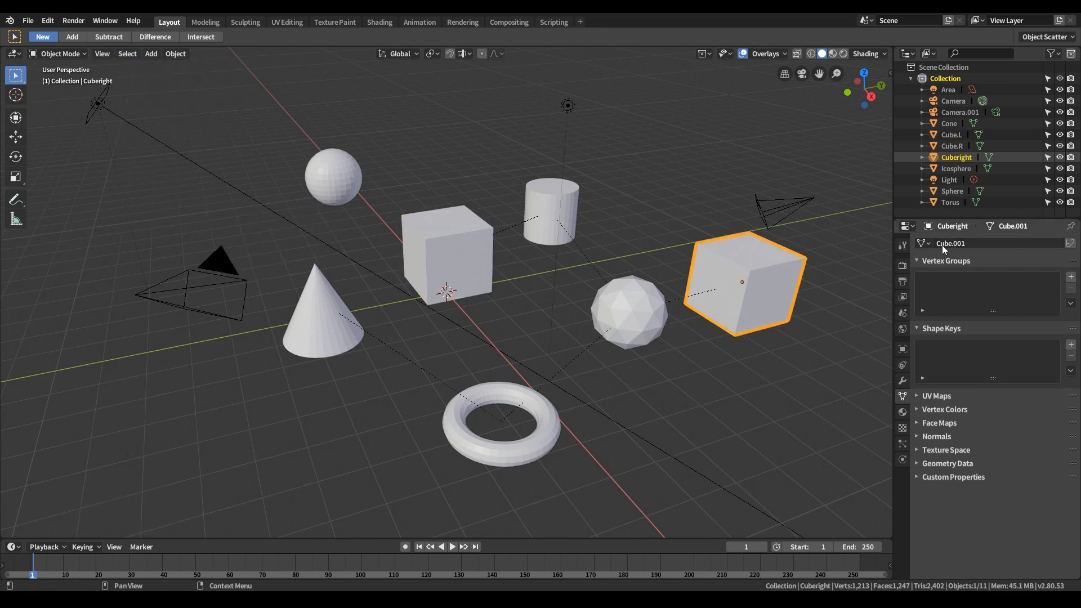
pyautogui.click(927, 244)
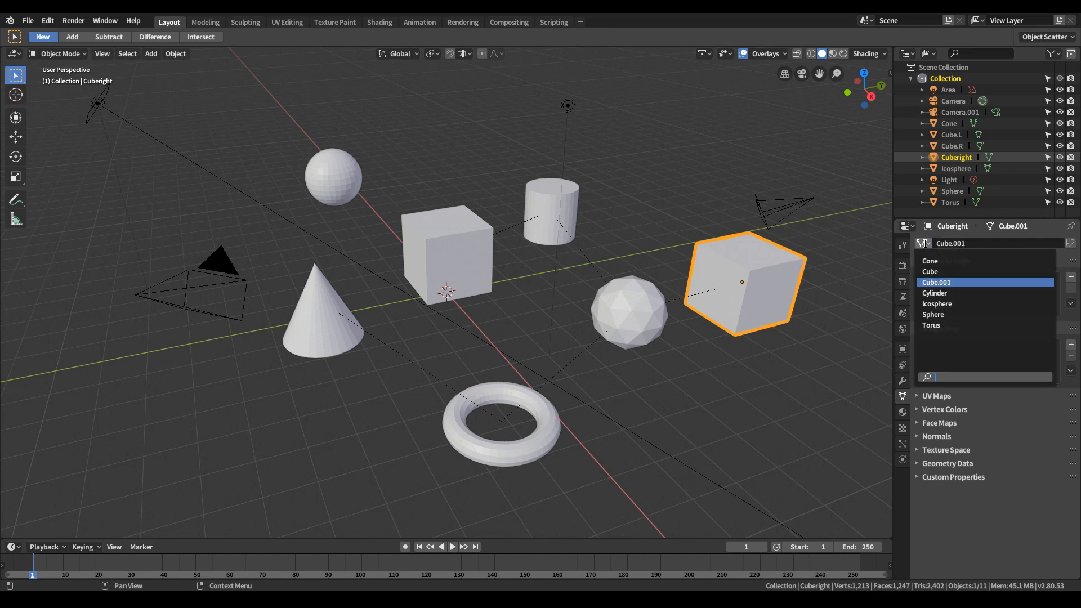
pyautogui.click(943, 273)
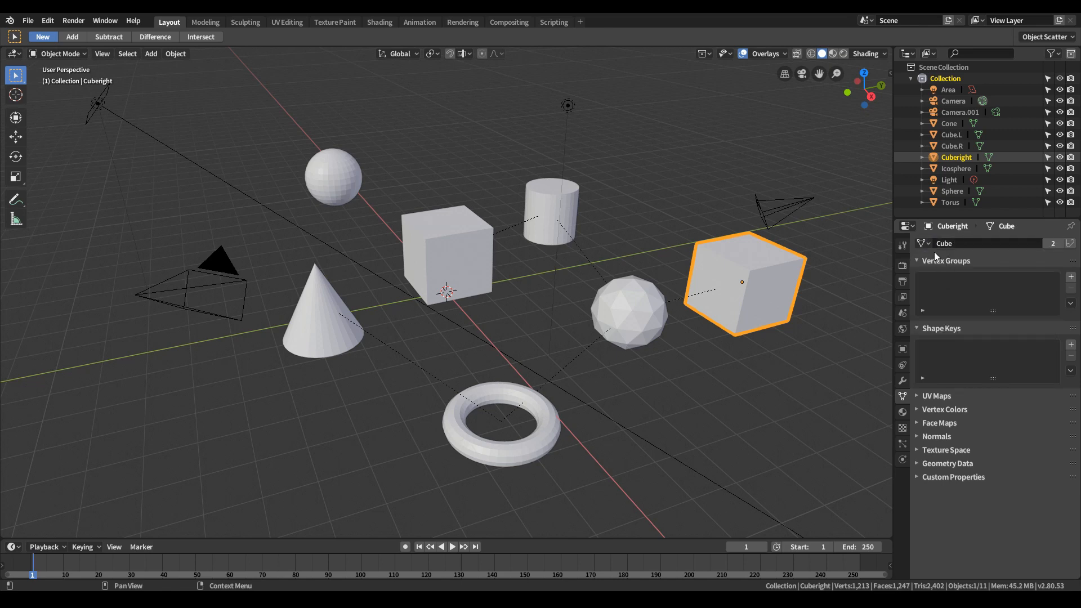
# - Select Cube.L and run Select Linked by Object Data to include Cuberight through the shared mesh
pyautogui.click(477, 260)
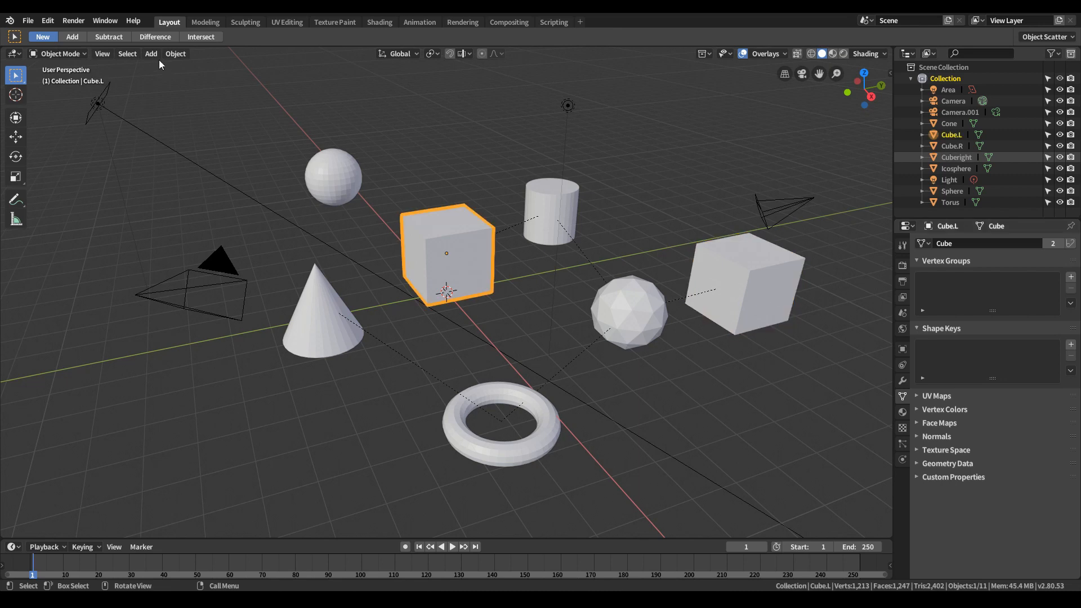
pyautogui.click(127, 54)
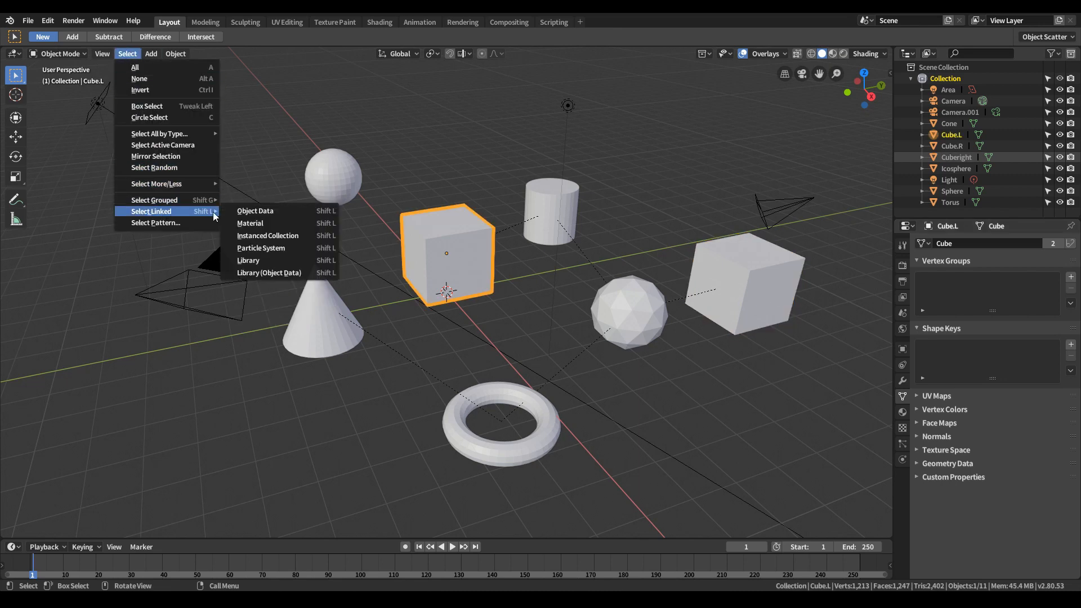
pyautogui.click(267, 211)
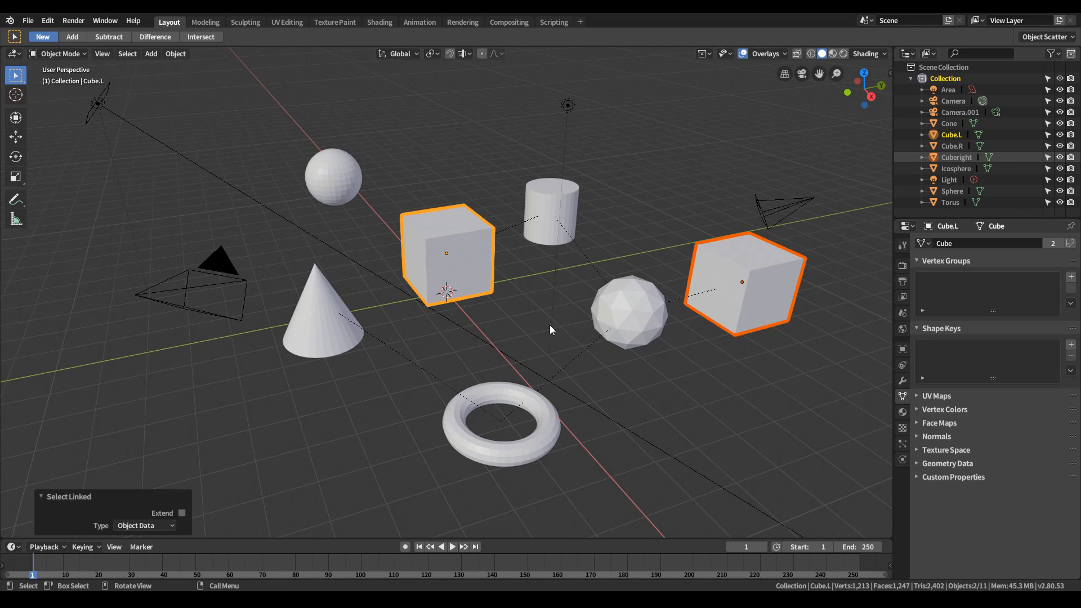
# - Replace the cone's mesh data with the existing mesh named Cube
pyautogui.click(329, 332)
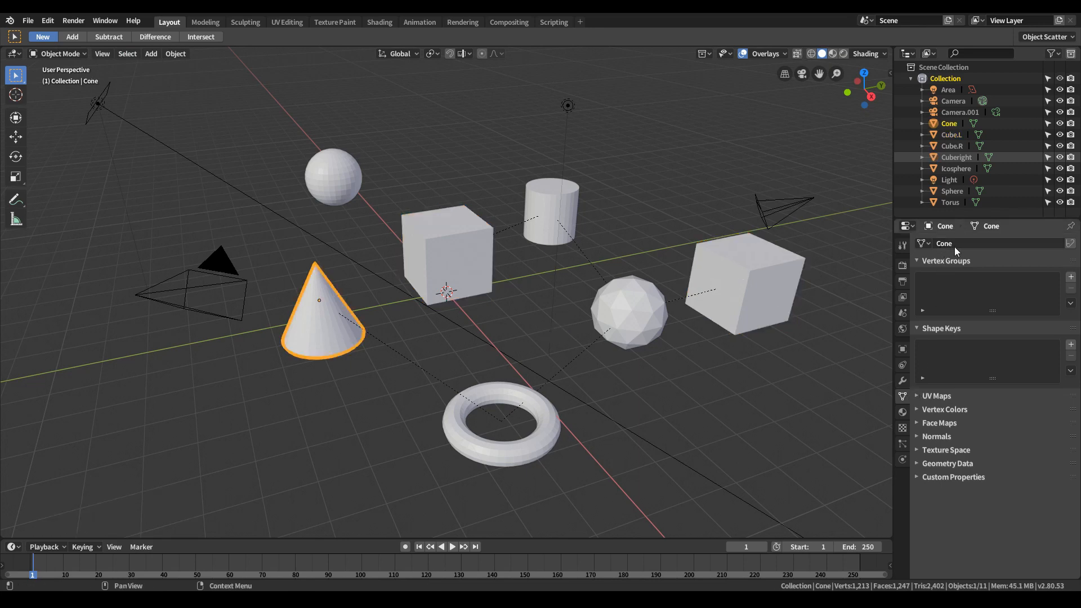
pyautogui.click(923, 243)
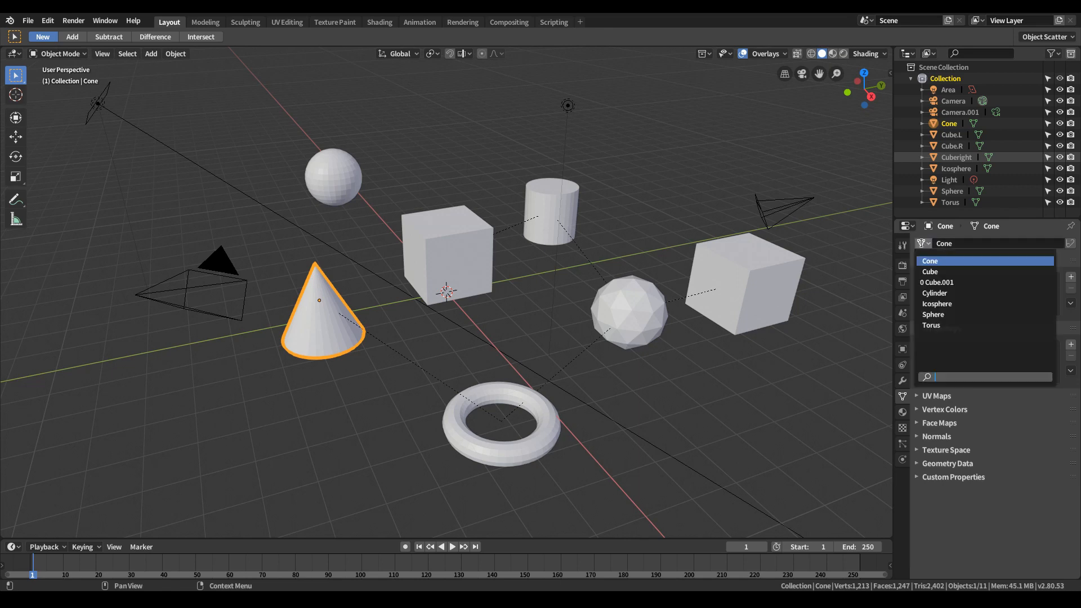
pyautogui.click(934, 271)
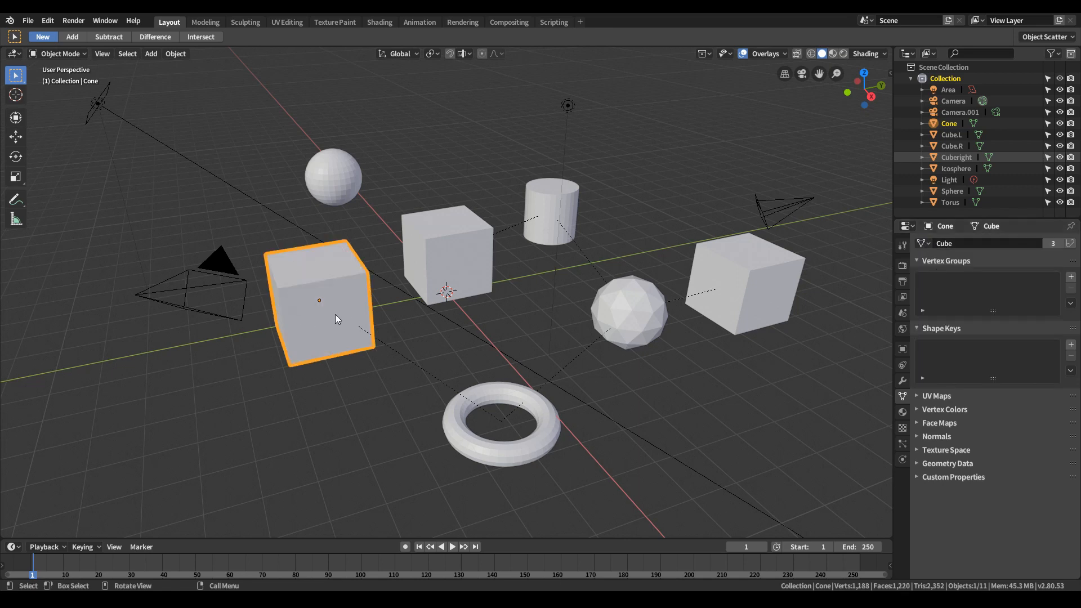
# - Select all objects sharing Cube.L's mesh, including the Cone object, with Select Linked by Object Data
pyautogui.click(463, 238)
pyautogui.click(127, 53)
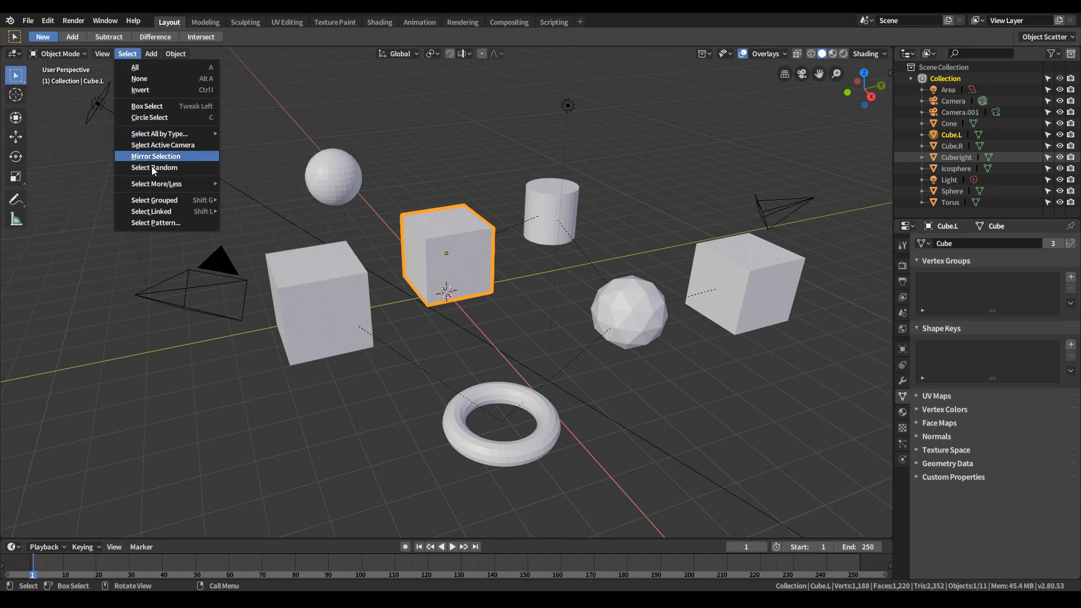
pyautogui.moveTo(156, 213)
pyautogui.click(241, 212)
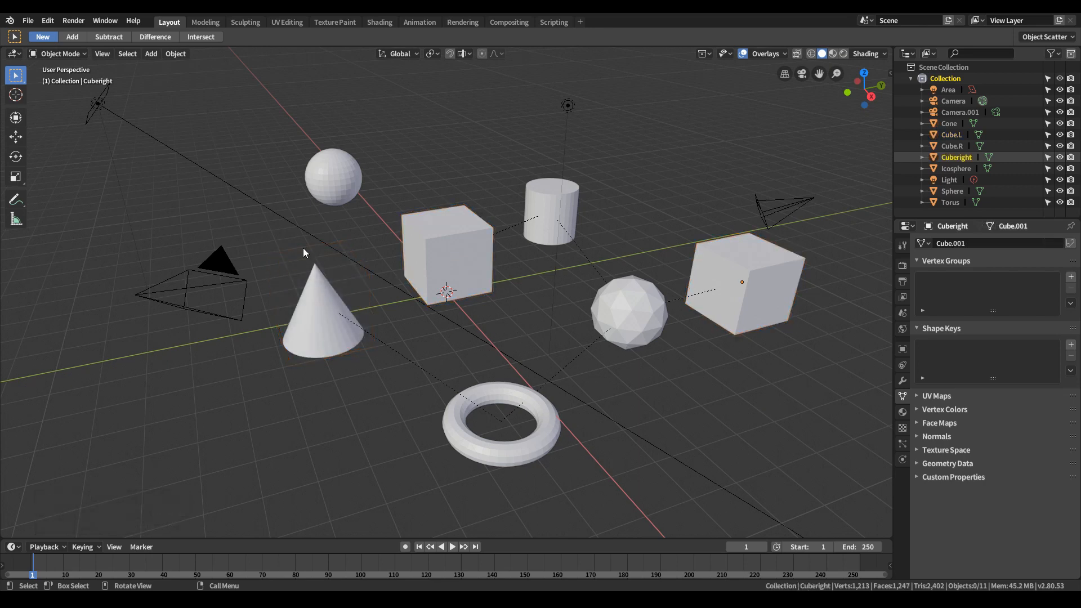
# - Use Select Pattern with the wildcard * to select every object, and clear the selection
pyautogui.click(132, 54)
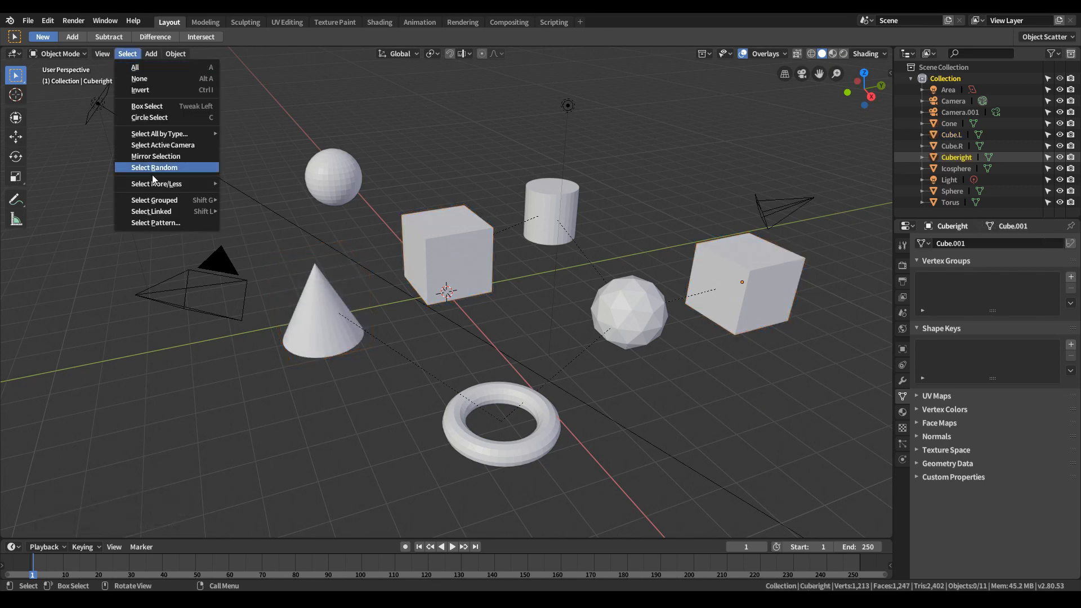
pyautogui.click(168, 223)
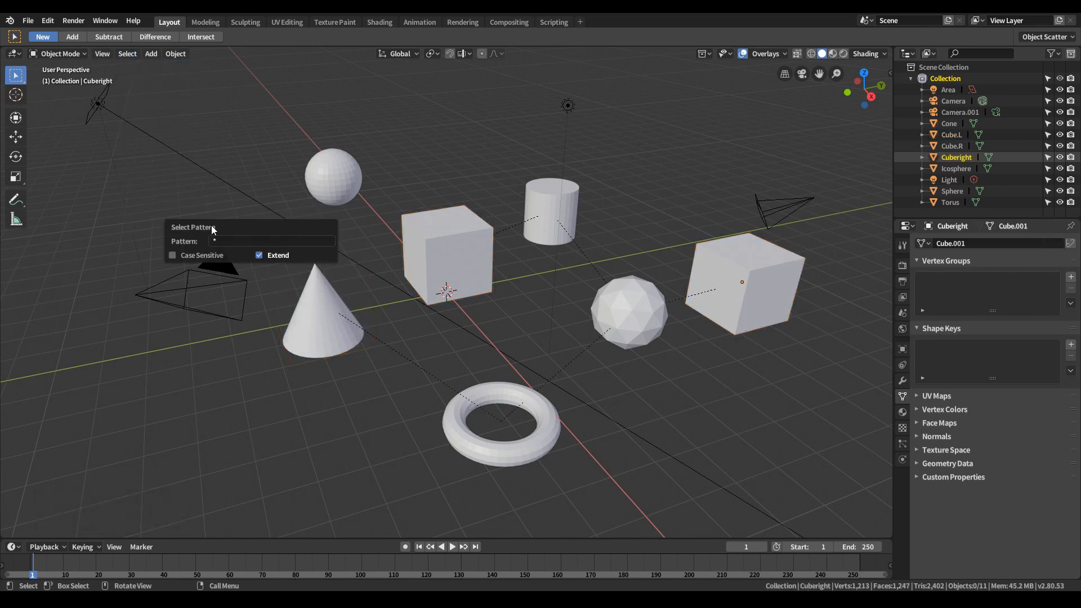
pyautogui.moveTo(238, 227); pyautogui.dragTo(334, 394)
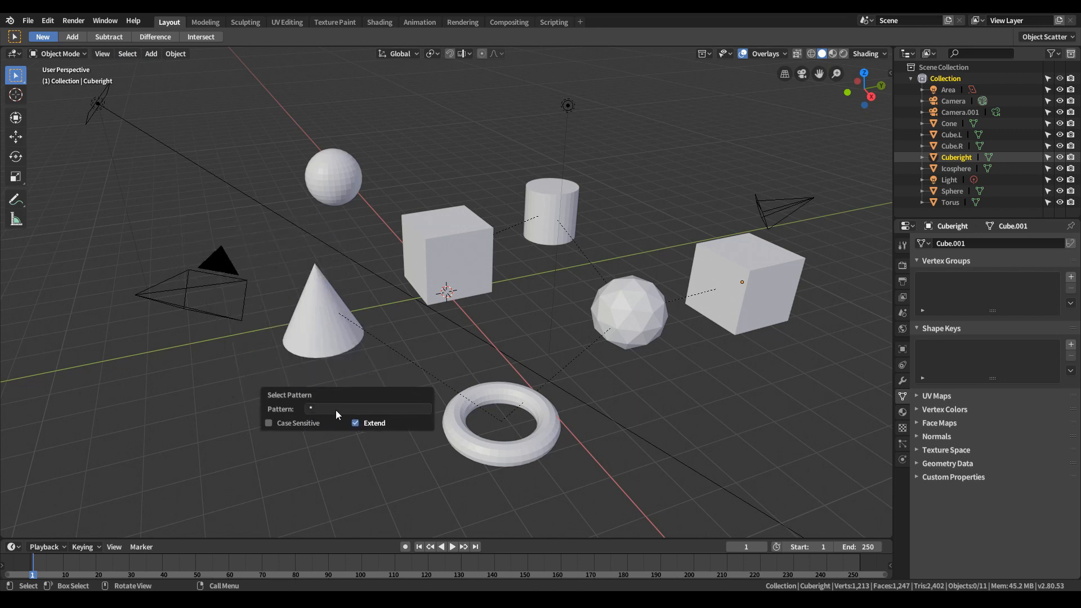
pyautogui.click(339, 409)
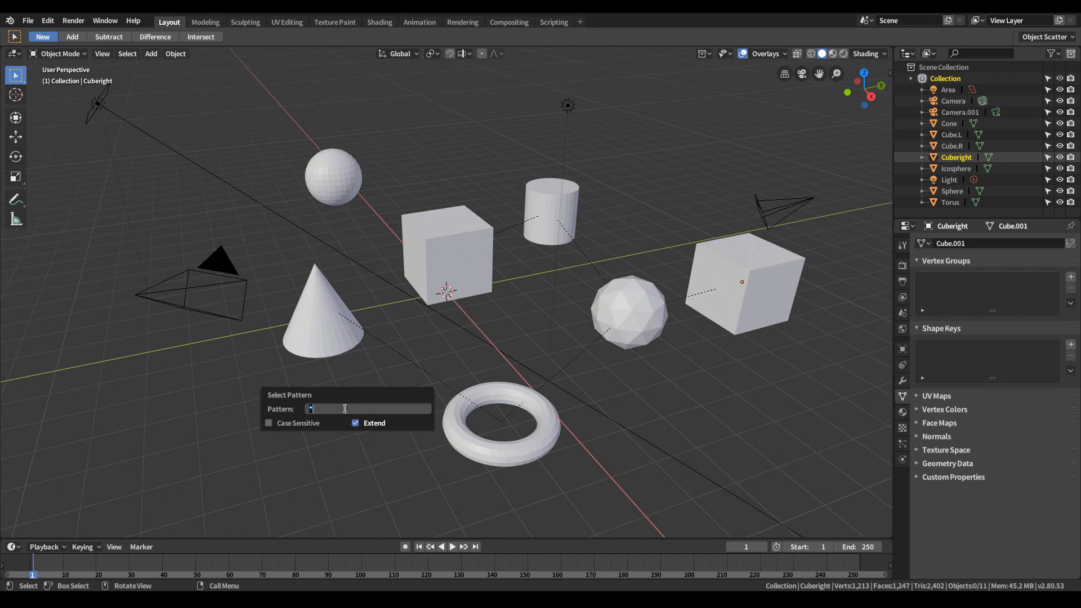
pyautogui.press('Return')
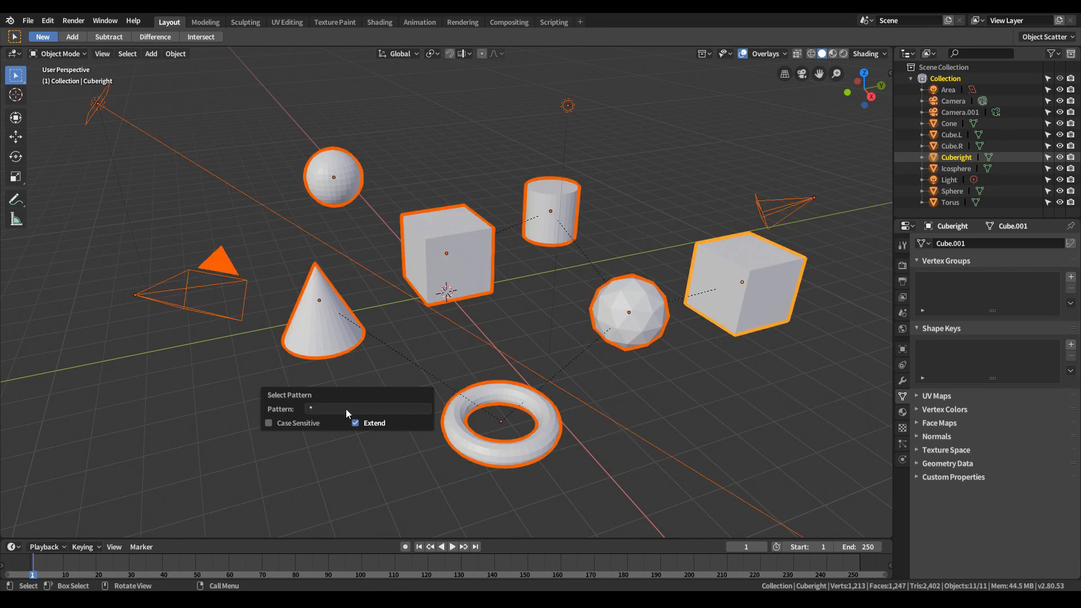
pyautogui.click(431, 356)
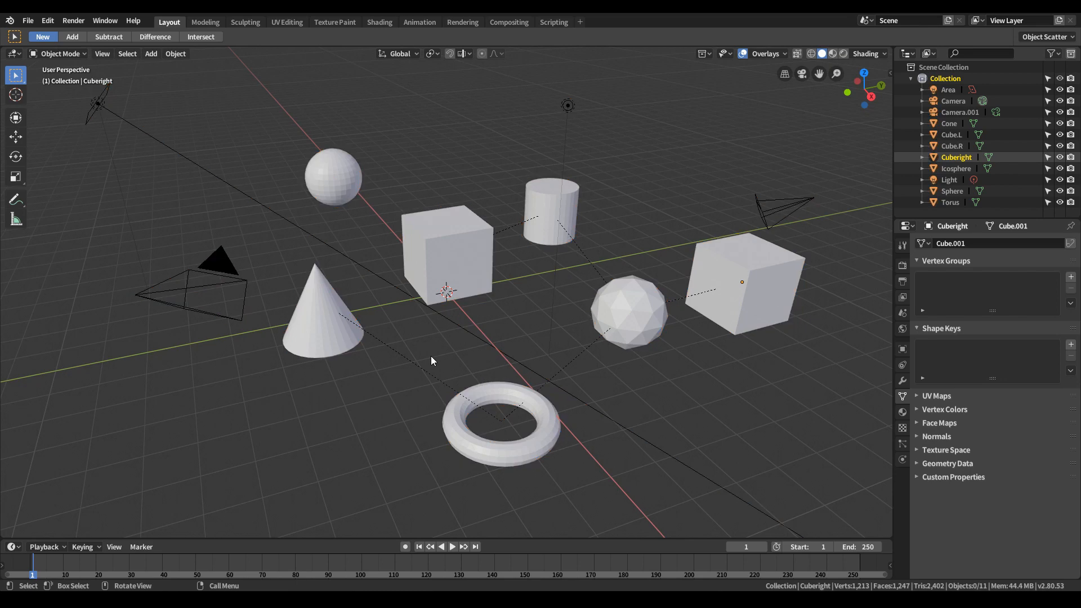
# - Use Select Pattern with cube* to select all objects whose names begin with cube
pyautogui.click(124, 54)
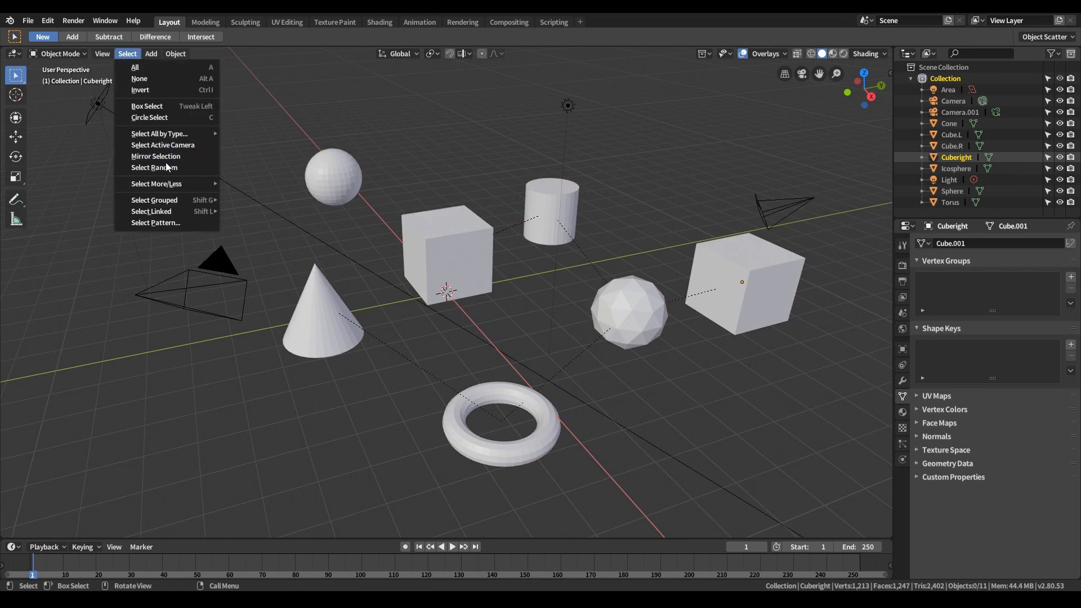
pyautogui.click(170, 222)
pyautogui.moveTo(231, 229); pyautogui.dragTo(332, 397)
pyautogui.click(338, 414)
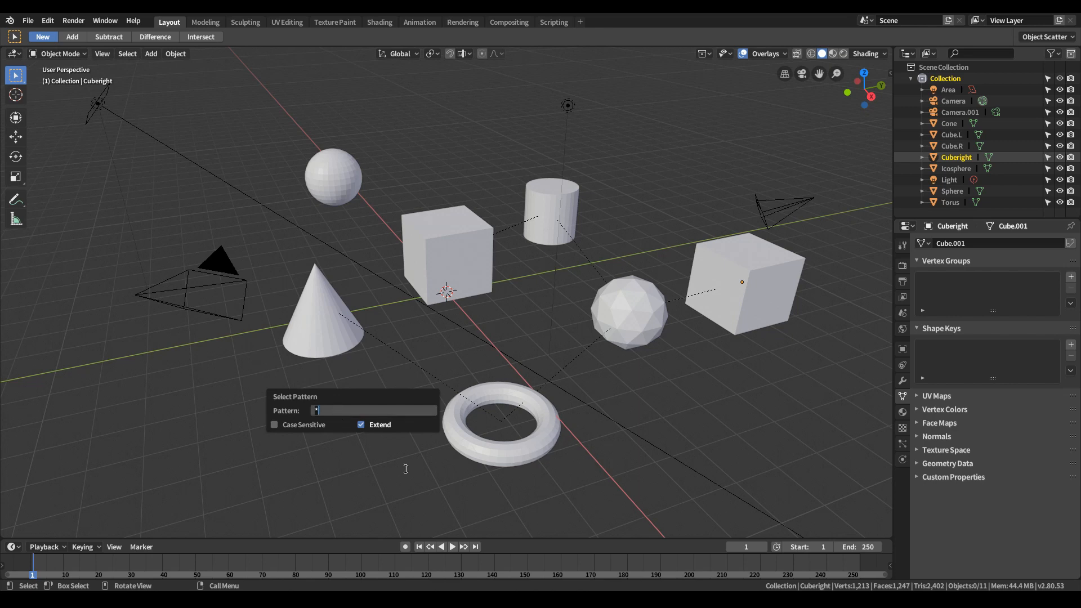
pyautogui.write('cube*')
pyautogui.press('Return')
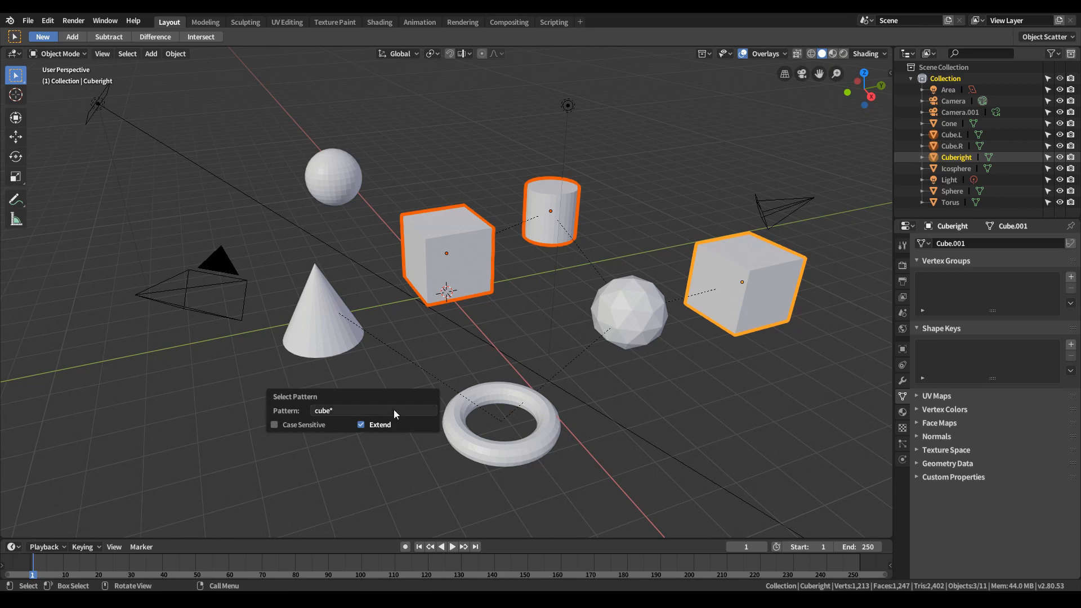
# - Select the cylinder and extend the selection with Select Pattern to all object names matching c*
pyautogui.click(573, 212)
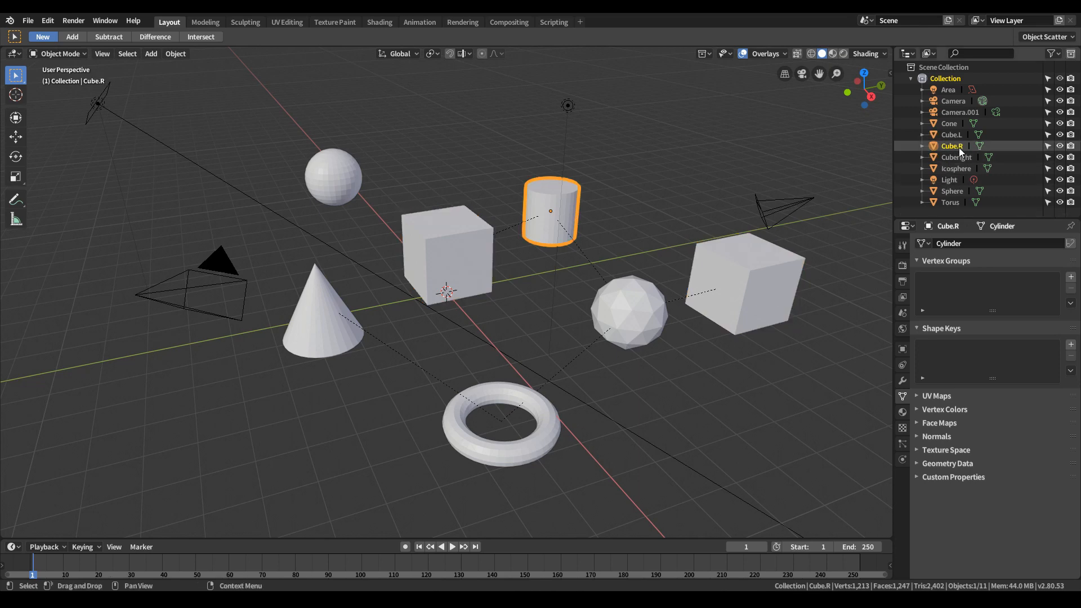
pyautogui.click(132, 55)
pyautogui.click(186, 224)
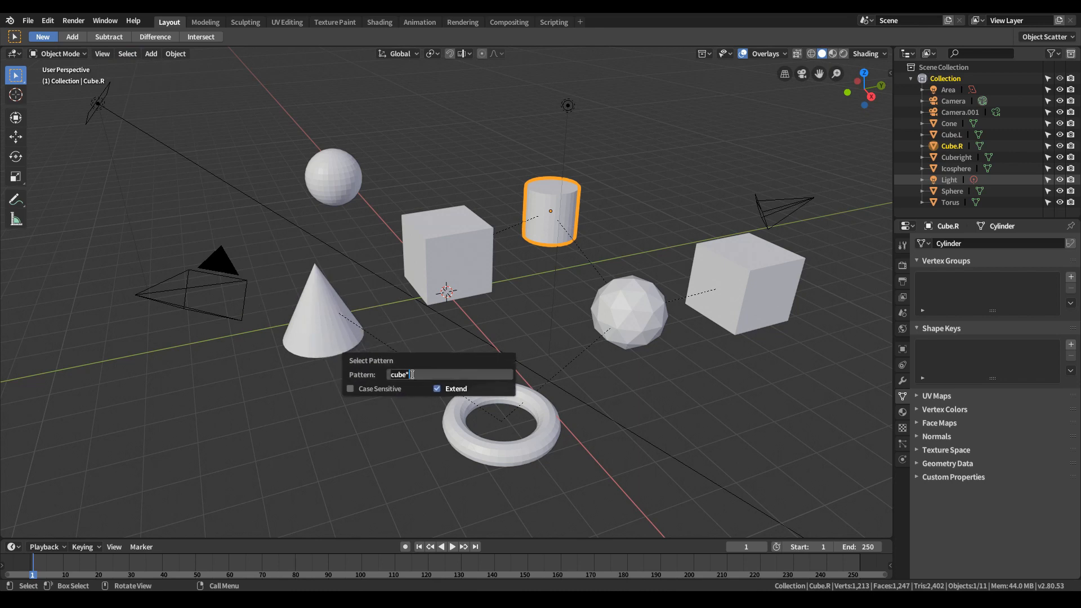
pyautogui.write('c*')
pyautogui.press('Return')
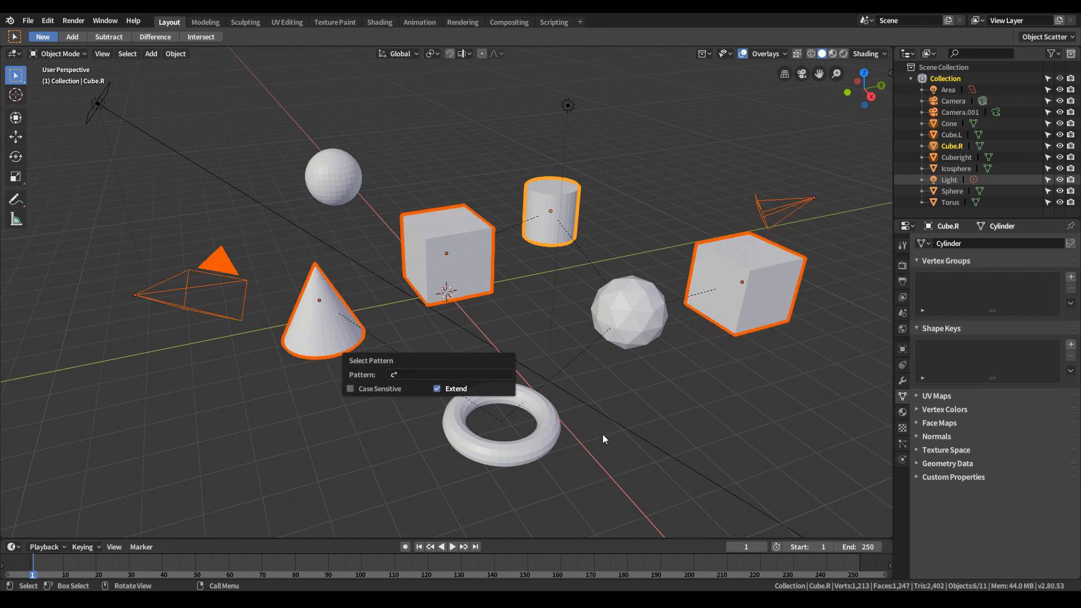